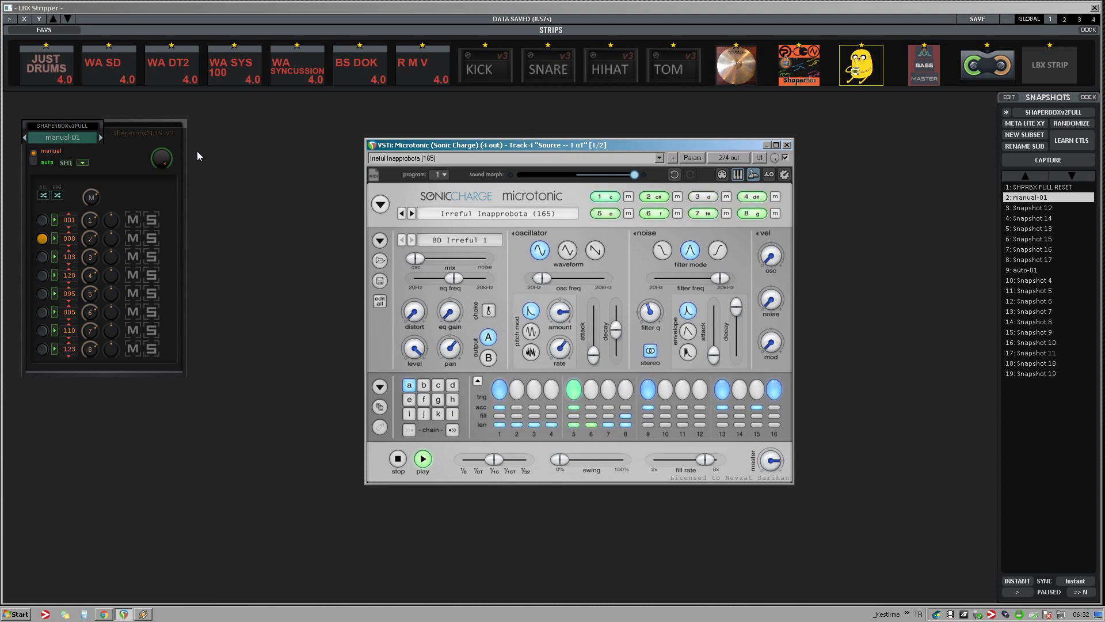
# Recall Snapshot 12, then close the Microtonic window and arrange the narrowed LBX Stripper and REAPER main windows side by side
pyautogui.click(1027, 208)
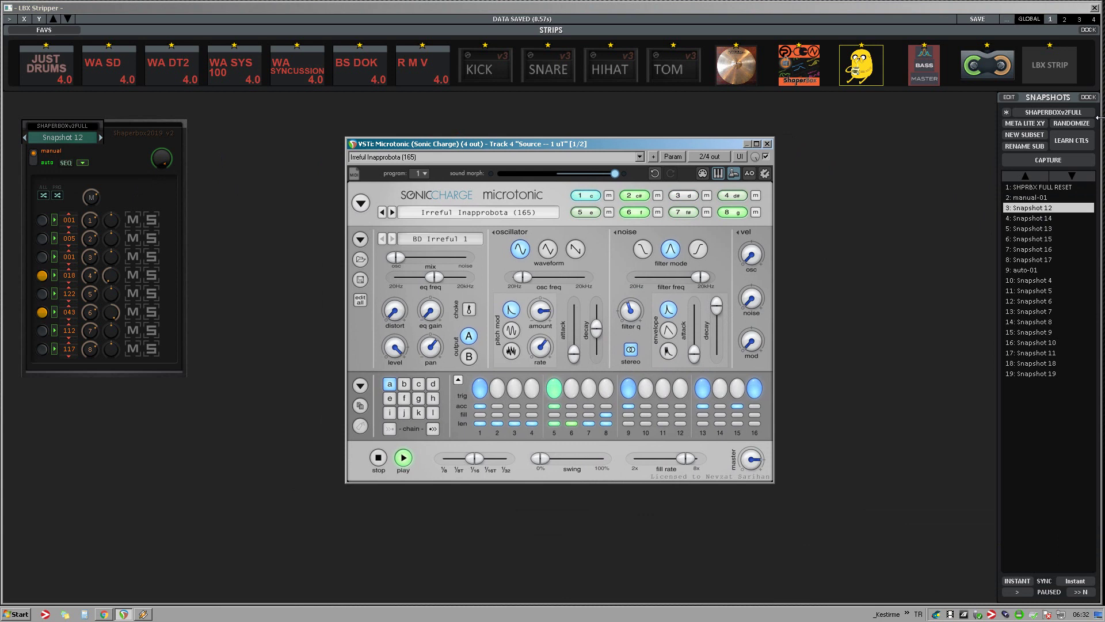
pyautogui.moveTo(1097, 118); pyautogui.dragTo(340, 168)
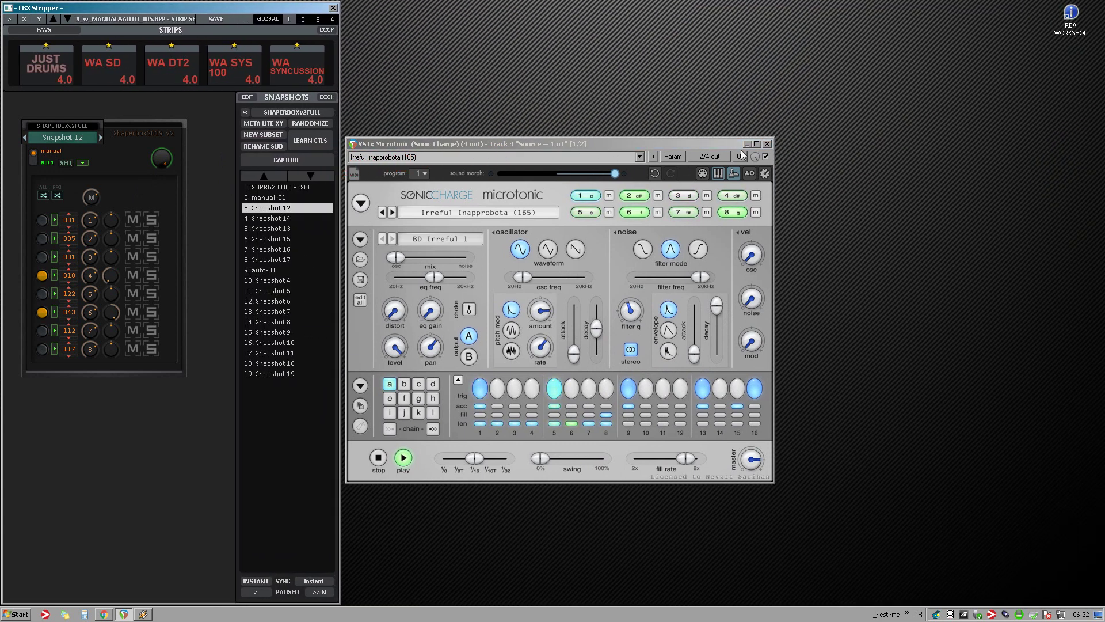
pyautogui.click(768, 145)
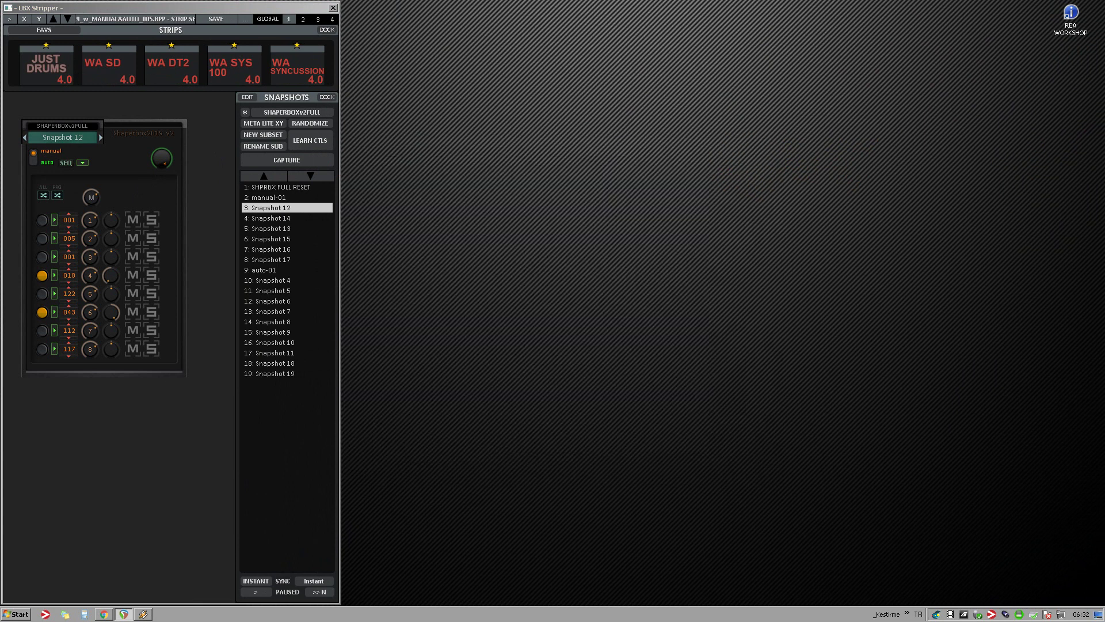
pyautogui.moveTo(559, 30); pyautogui.dragTo(506, 10)
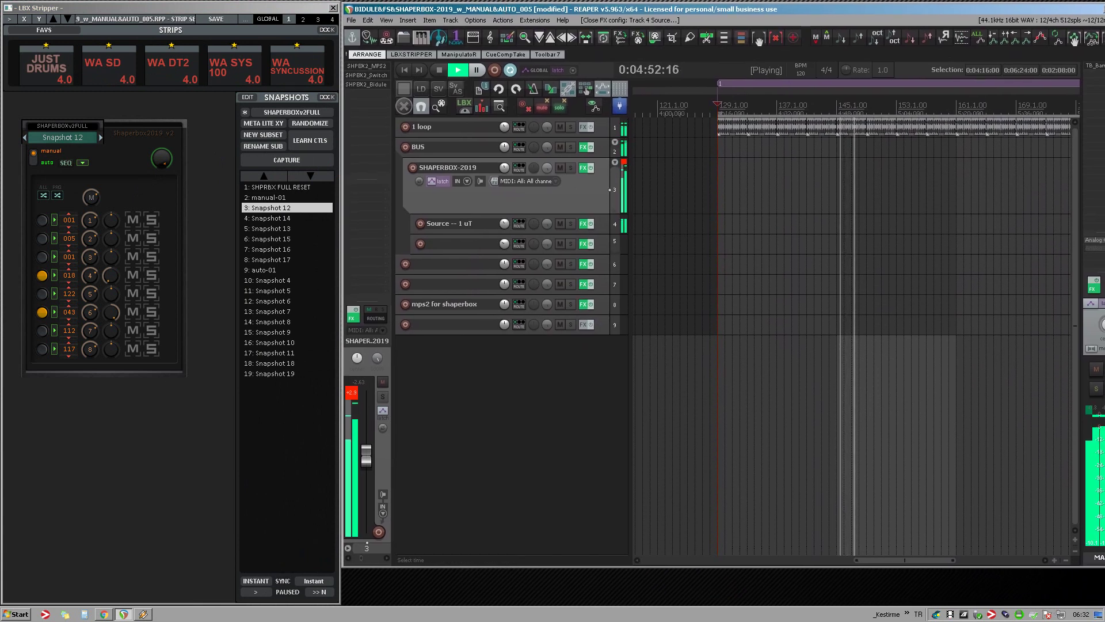
pyautogui.moveTo(1100, 567); pyautogui.dragTo(1097, 600)
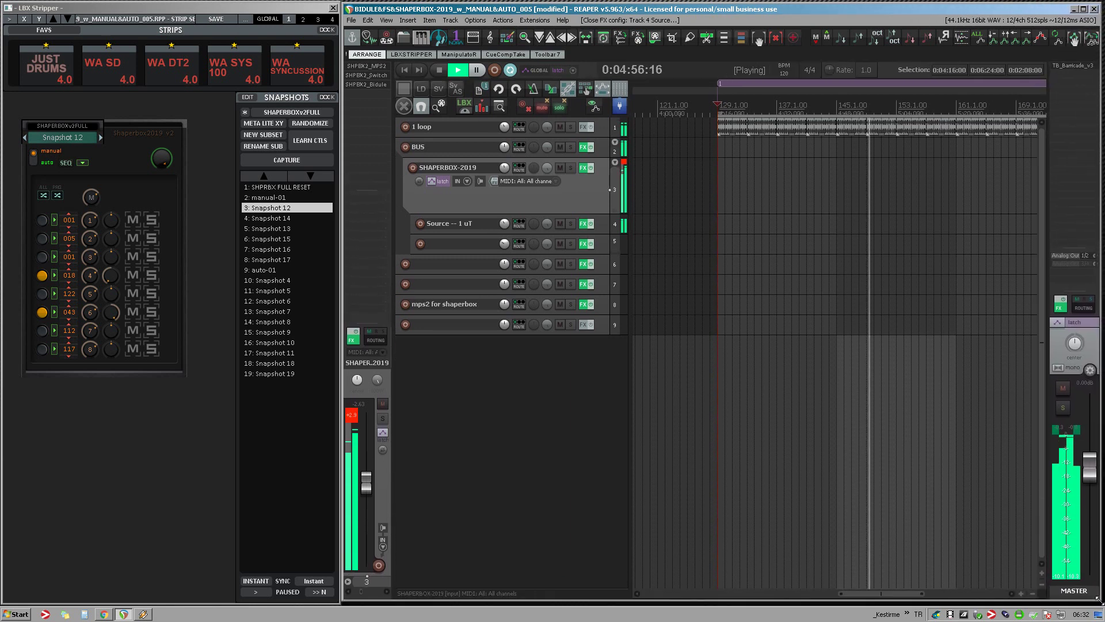
# Show the floating performance meter and place it over the lower part of the arrange view
pyautogui.hotkey('ctrl', 'alt', 'p')
pyautogui.moveTo(796, 355); pyautogui.dragTo(817, 362)
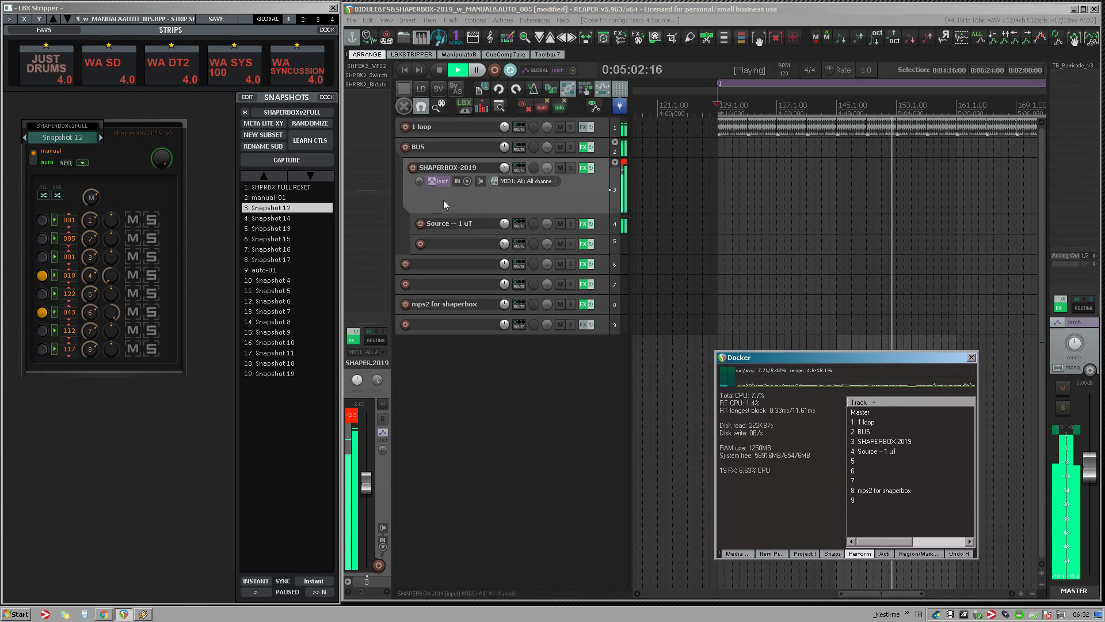
# Open Microtonic from the "Source -- 1 uT" track and arrange it and a narrower performance meter so both stay fully visible
pyautogui.click(451, 226)
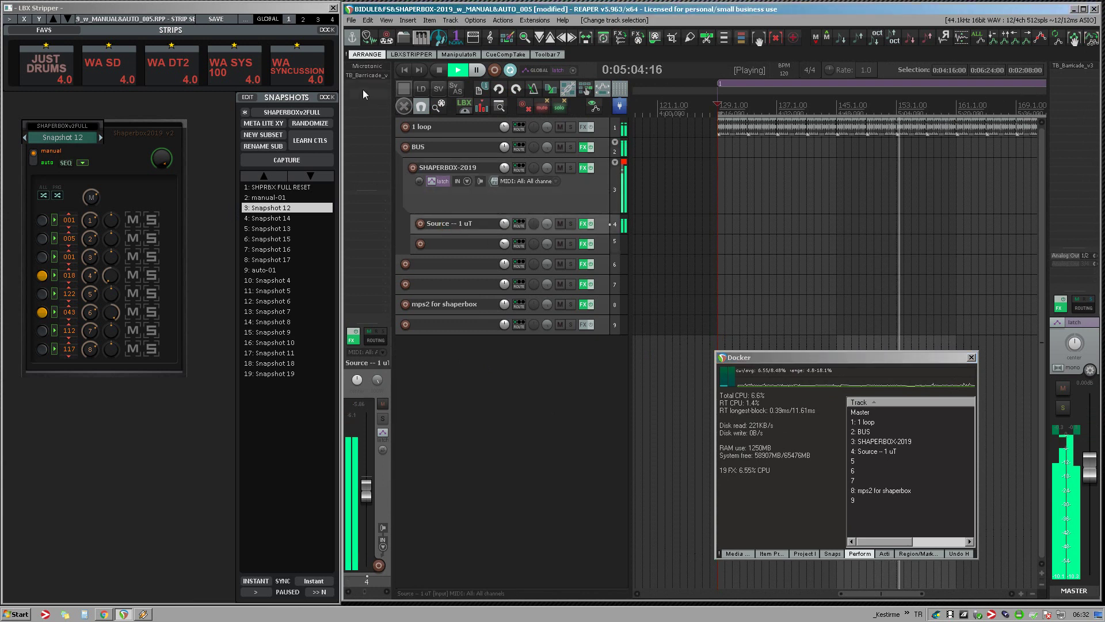
pyautogui.click(365, 66)
pyautogui.moveTo(610, 142); pyautogui.dragTo(686, 222)
pyautogui.moveTo(907, 359); pyautogui.dragTo(985, 378)
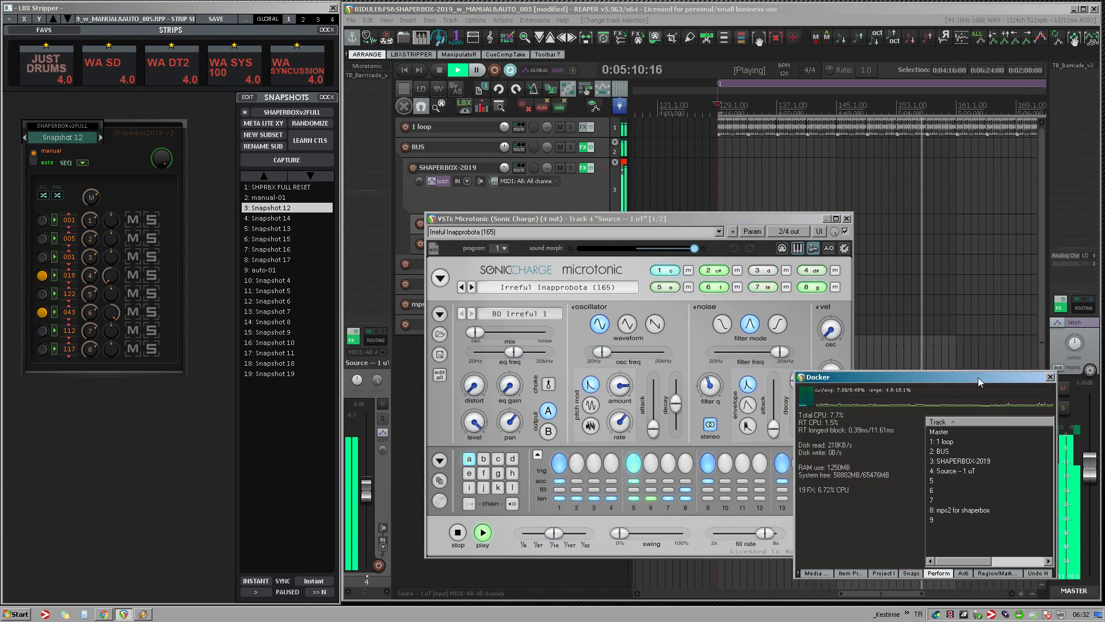
pyautogui.moveTo(798, 374); pyautogui.dragTo(886, 360)
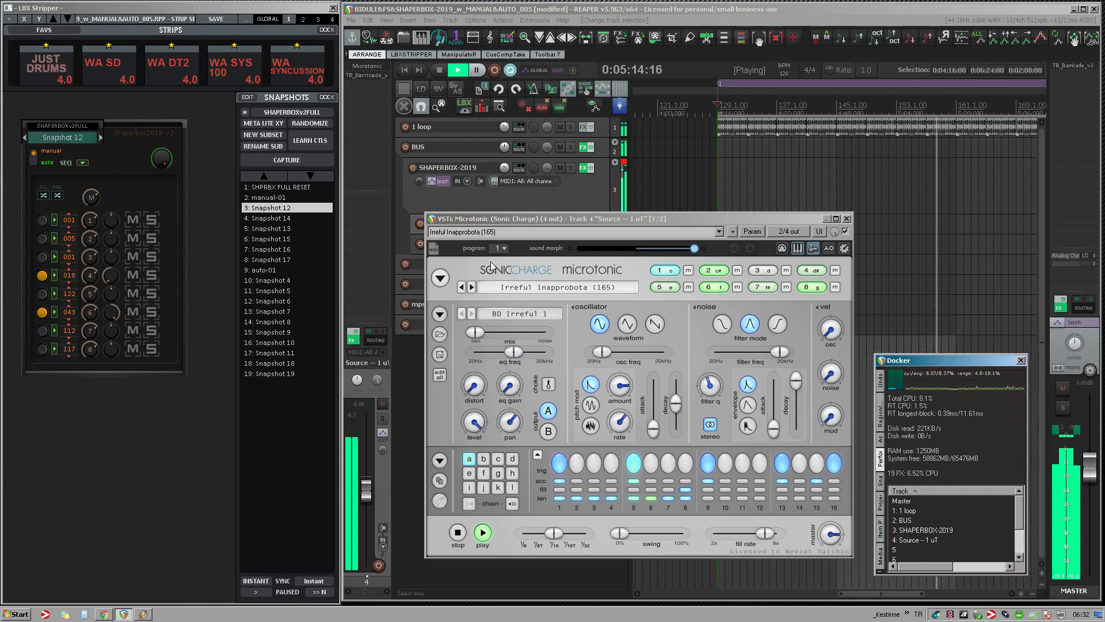
pyautogui.moveTo(545, 223); pyautogui.dragTo(524, 219)
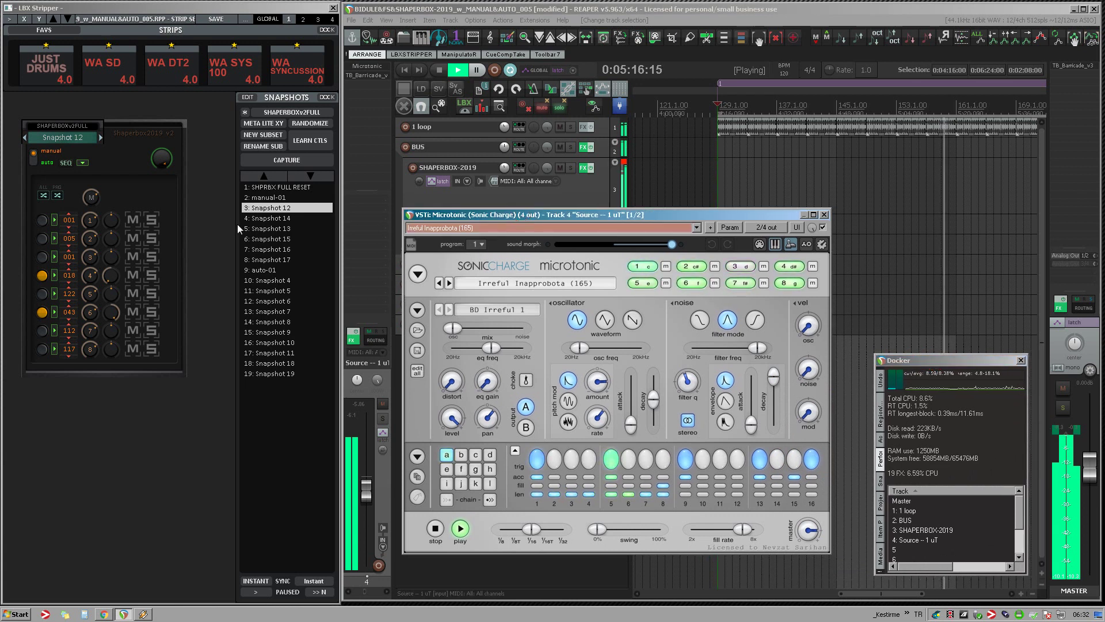
# Recall Snapshot 14 on the ShaperBox strip and adjust its large main knob
pyautogui.click(272, 219)
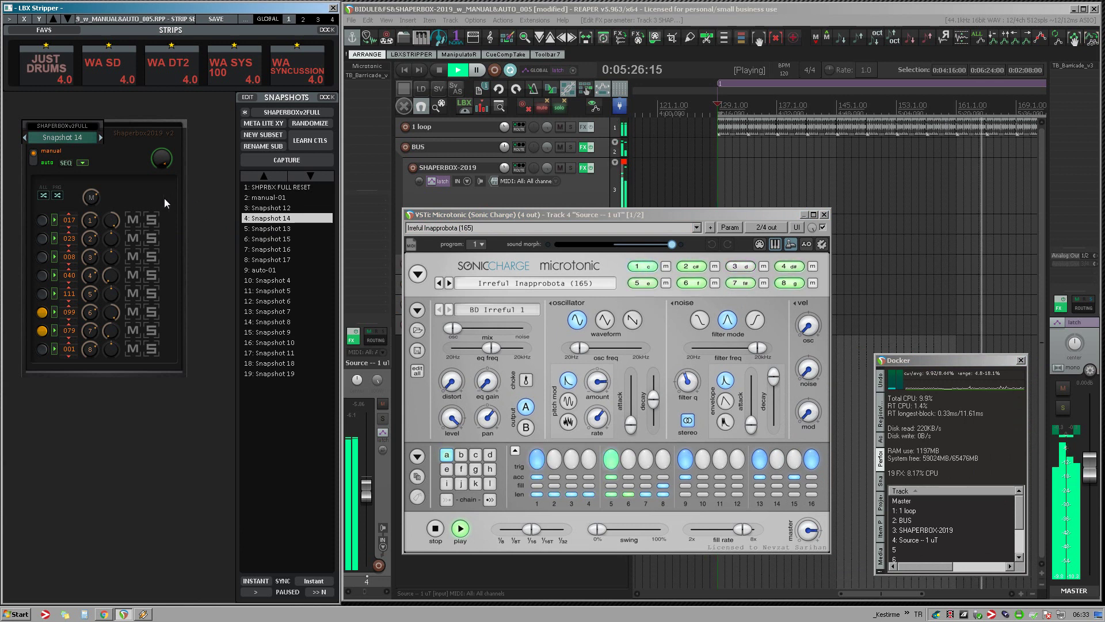
pyautogui.moveTo(157, 163)
pyautogui.mouseDown()
pyautogui.moveTo(189, 339)
pyautogui.moveTo(184, 150)
pyautogui.mouseUp()
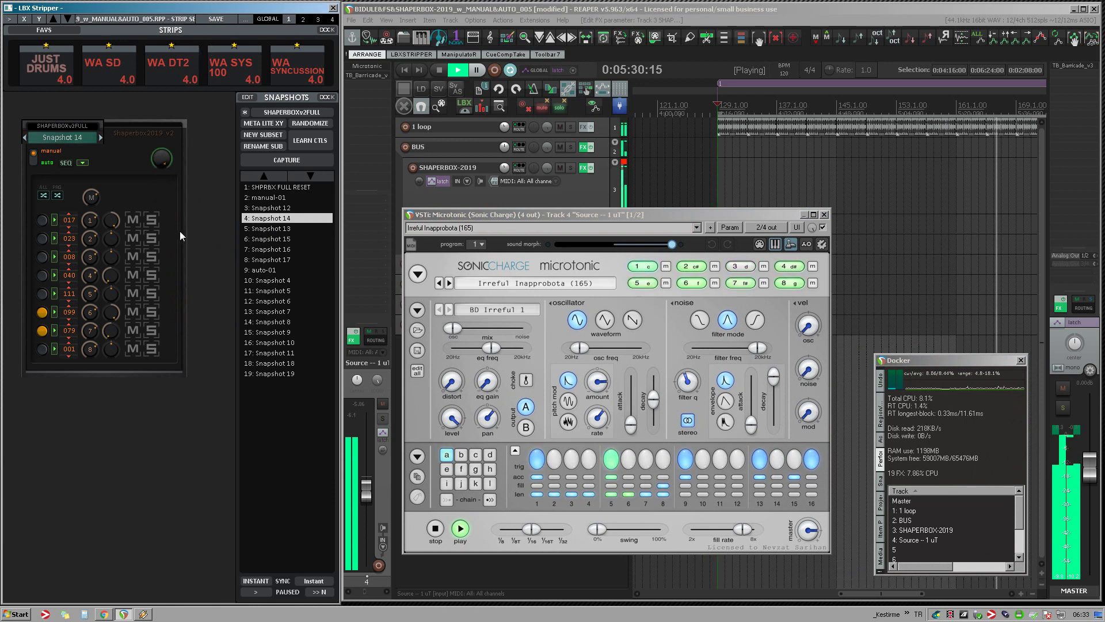
# Switch Microtonic to program 02: Szaibe Ouded (101) and sweep the strip's large main knob down and back up
pyautogui.click(500, 282)
pyautogui.click(489, 270)
pyautogui.moveTo(161, 159); pyautogui.dragTo(184, 347)
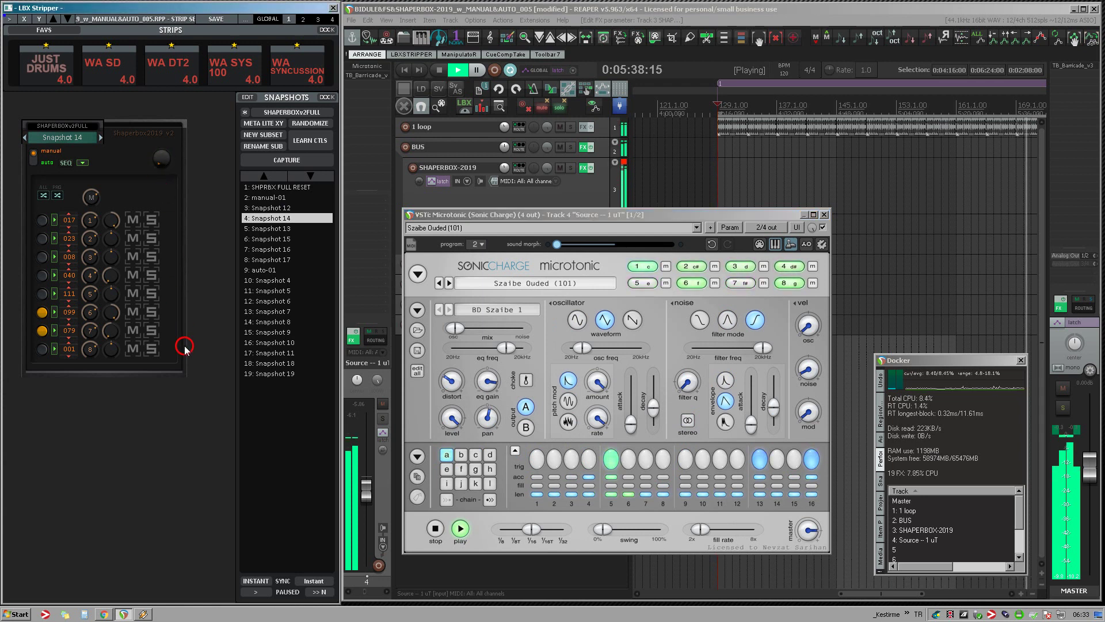
pyautogui.moveTo(184, 347); pyautogui.dragTo(190, 116)
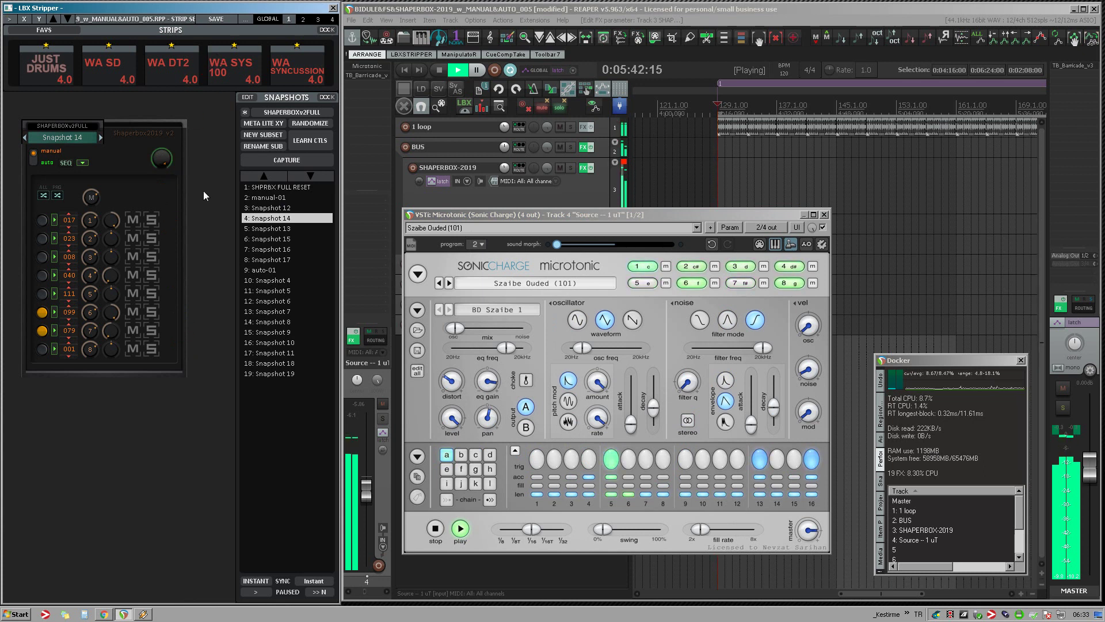
# Solo slots 7 and 6 of the ShaperBox strip in turn, changing slot 7 to 084 and stepping slot 6 to 085
pyautogui.click(105, 245)
pyautogui.click(90, 333)
pyautogui.click(88, 350)
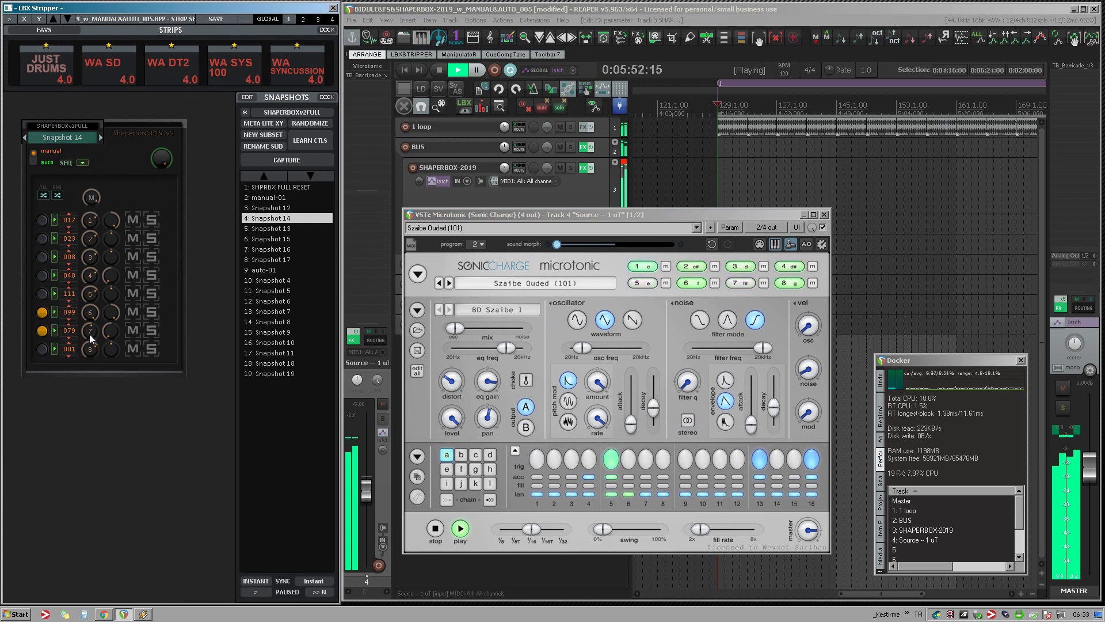
pyautogui.moveTo(88, 336); pyautogui.dragTo(89, 341)
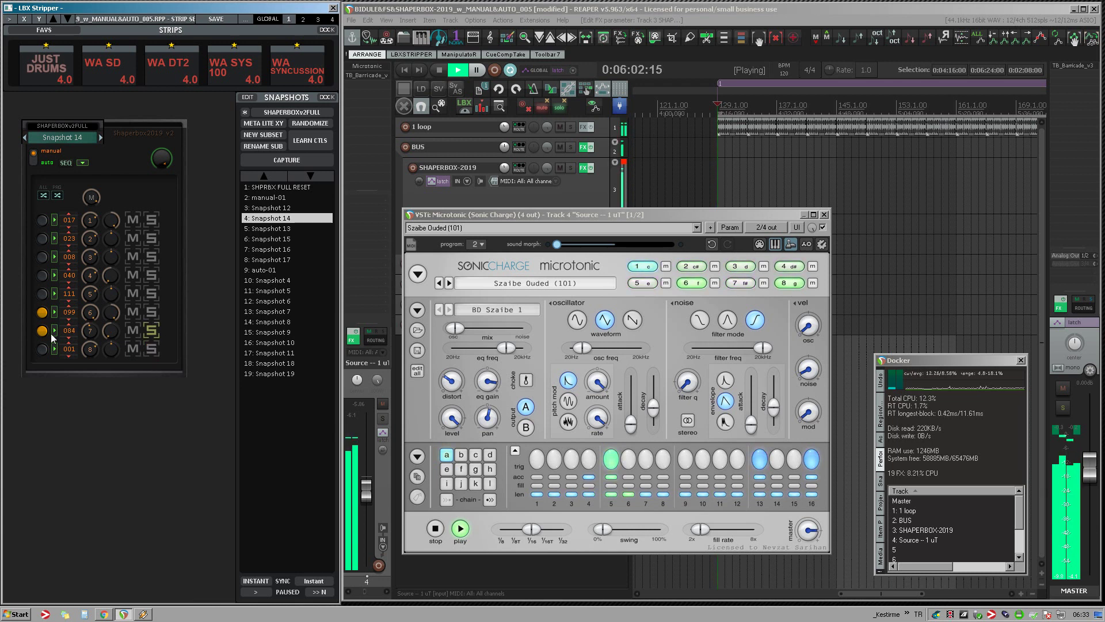
pyautogui.scroll(-8, 69, 315)
pyautogui.scroll(-4, 71, 318)
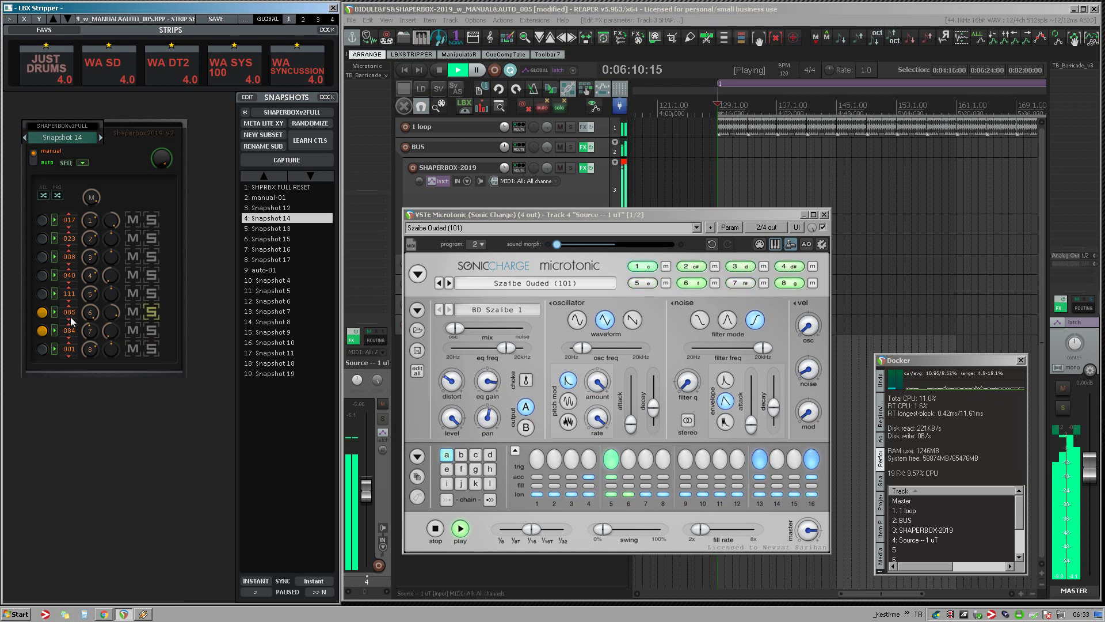
pyautogui.scroll(-1, 72, 321)
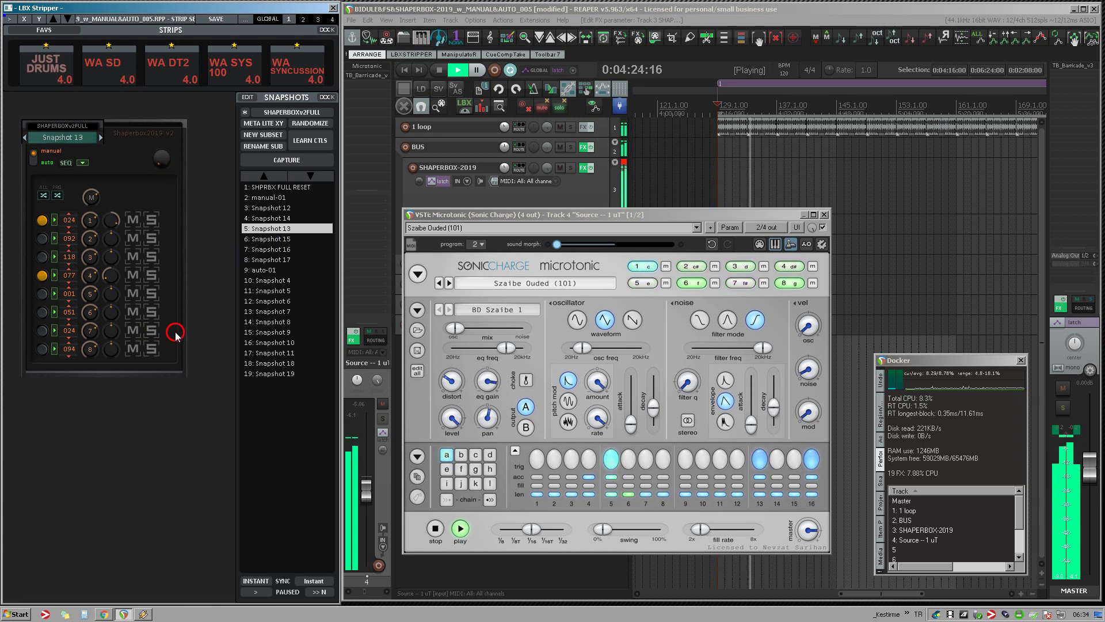
# Open ValhallaRoom on the BUS track, bypass and re-enable it to compare the sound, and close its window
pyautogui.click(437, 149)
pyautogui.click(369, 76)
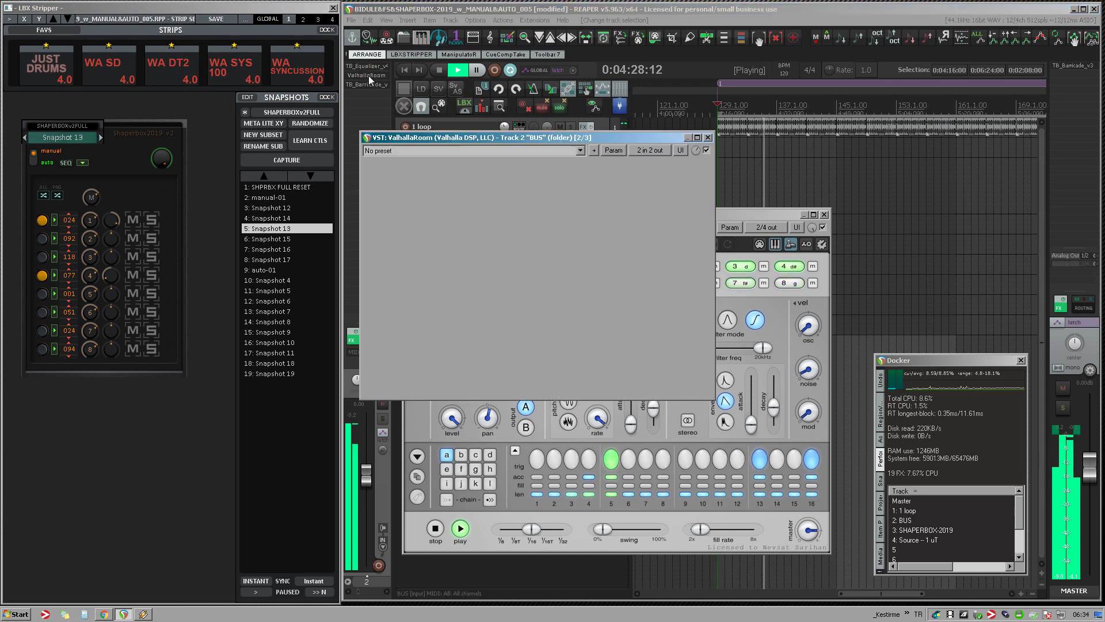
pyautogui.click(707, 151)
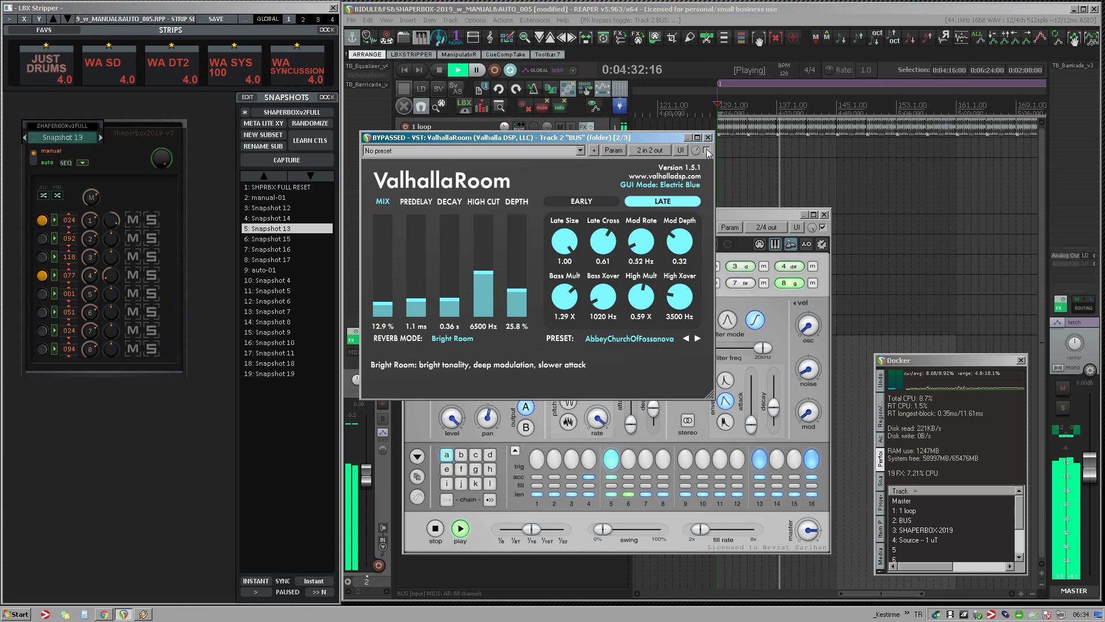
pyautogui.click(707, 150)
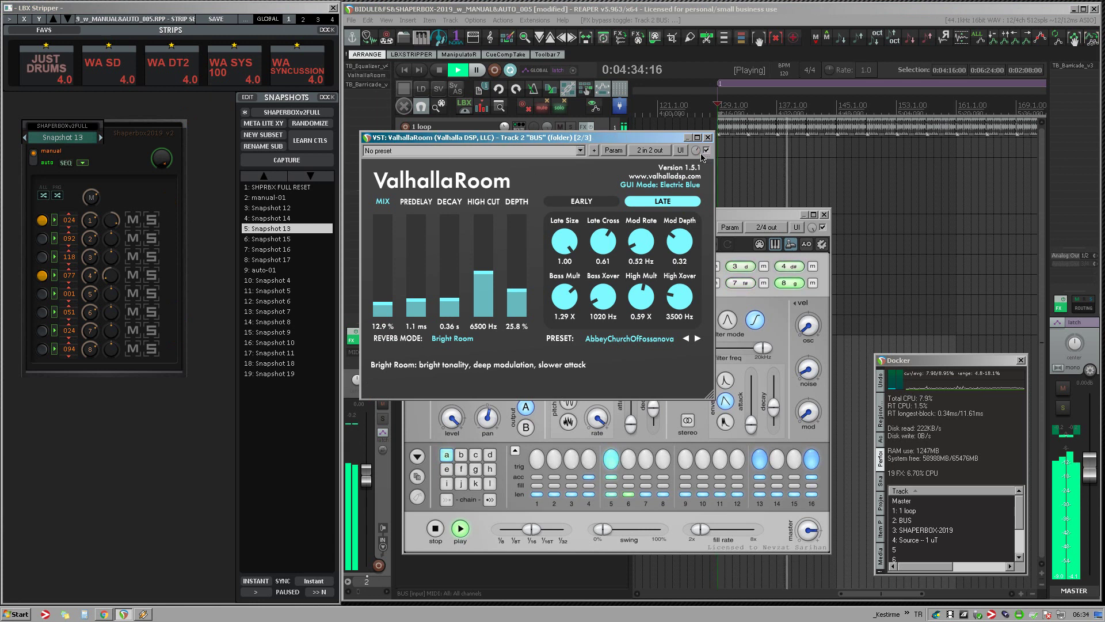
pyautogui.scroll(2, 697, 151)
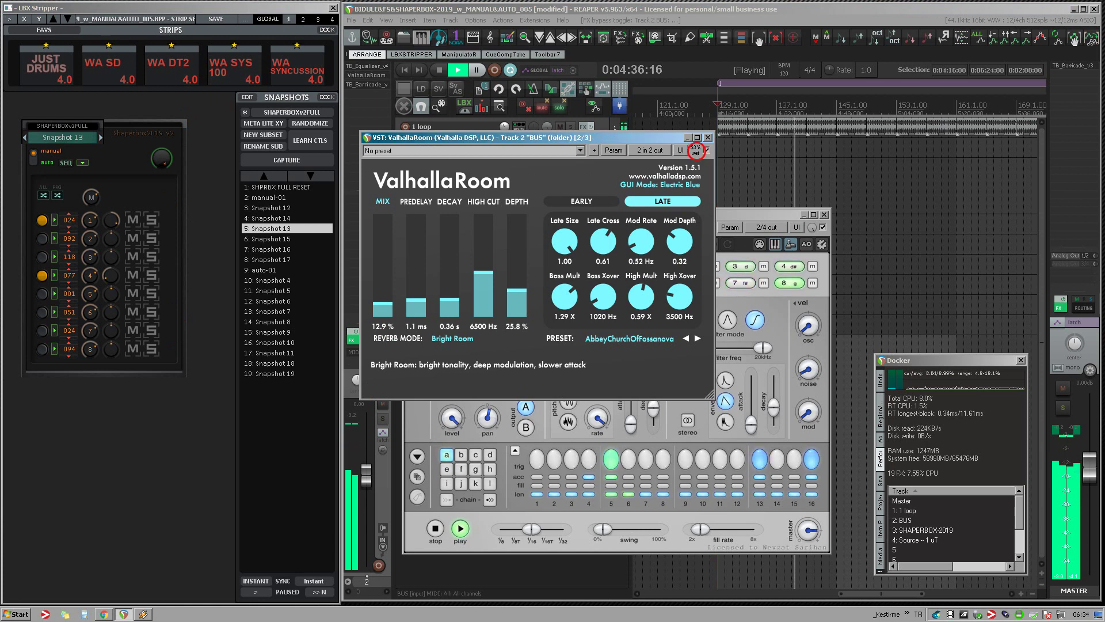
pyautogui.click(708, 137)
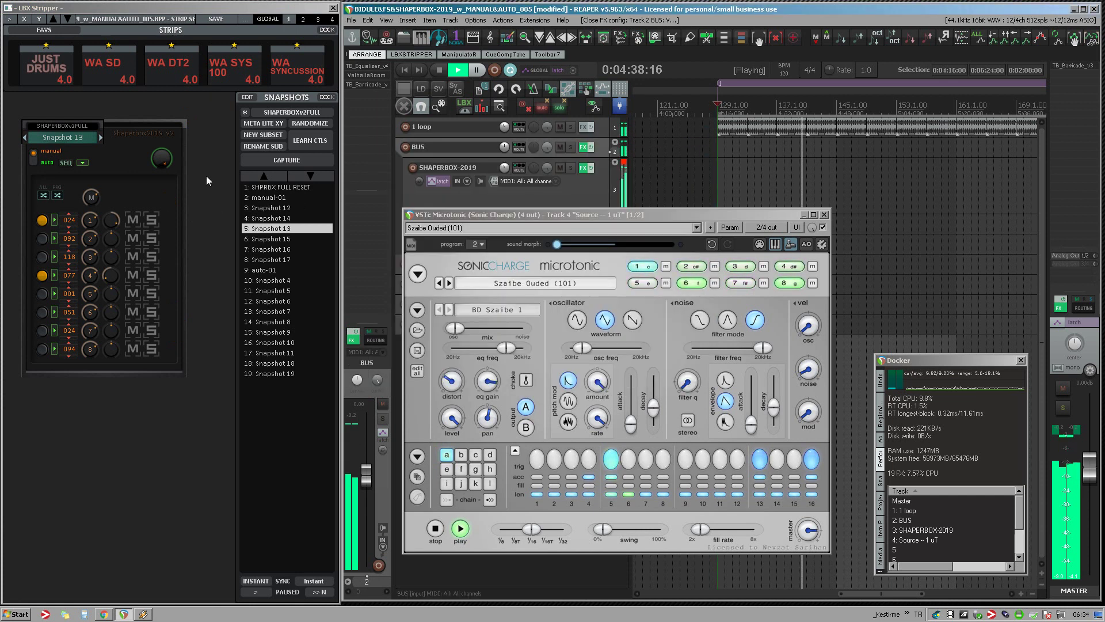
# Recall Snapshot 15 and switch Microtonic to program 03: Runnish Somatol (86)
pyautogui.click(269, 238)
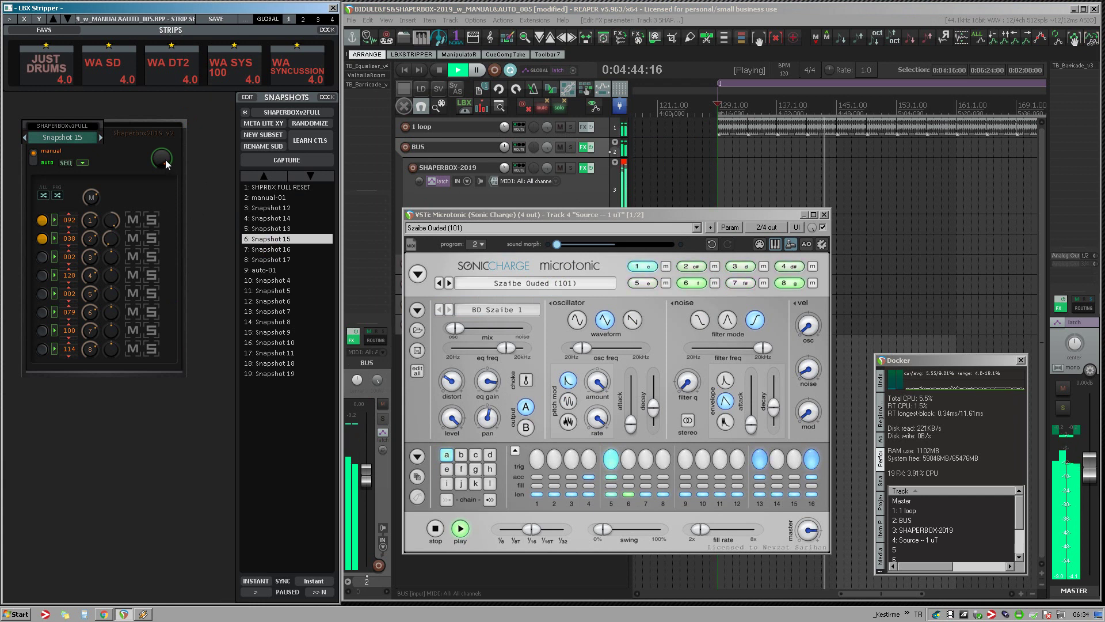
pyautogui.click(145, 304)
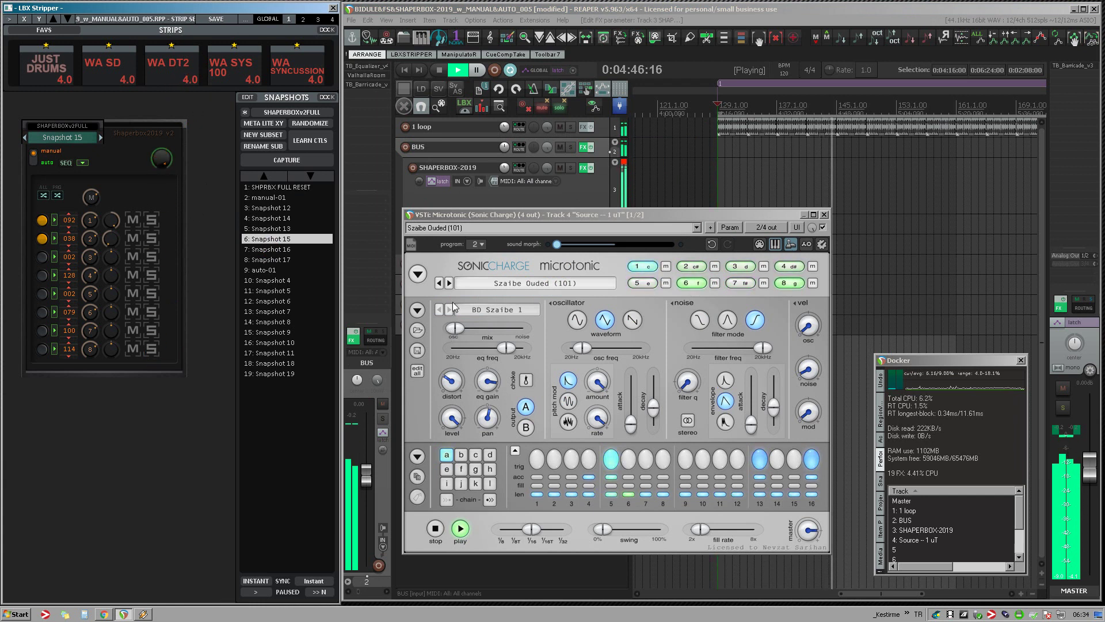
pyautogui.click(478, 245)
pyautogui.click(514, 277)
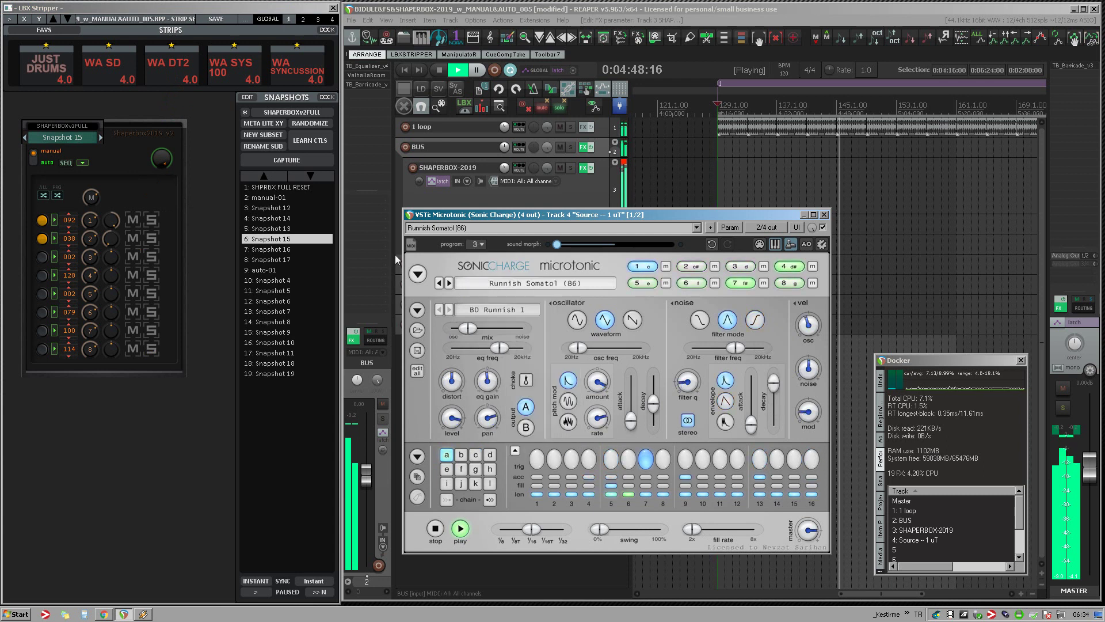
pyautogui.click(168, 412)
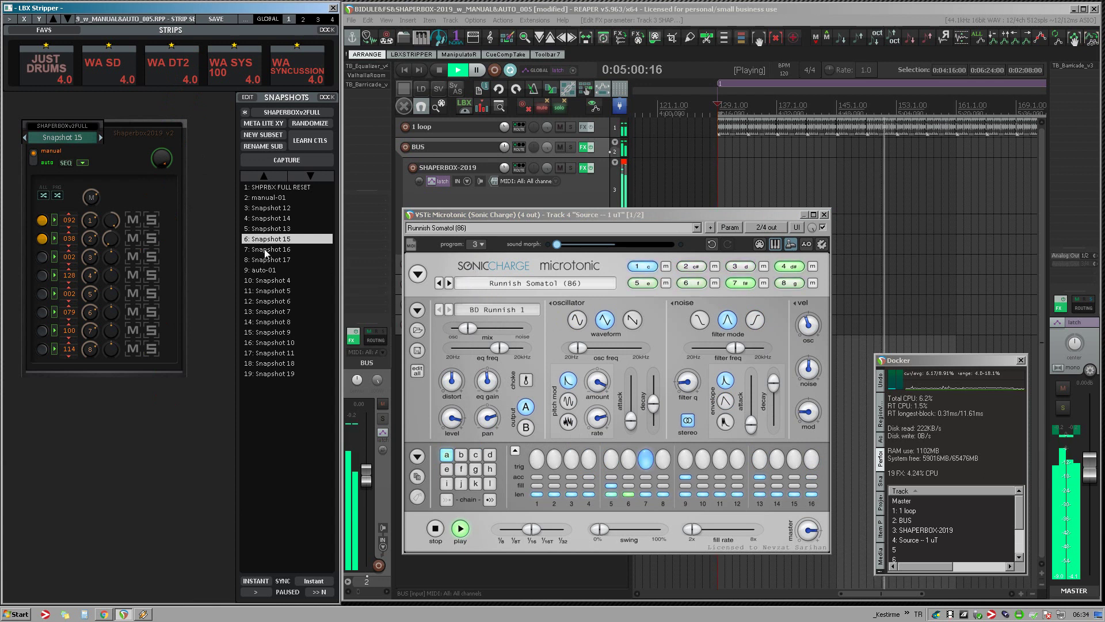
# Recall Snapshot 13 and Snapshot 14 in turn to audition them with the current drum program
pyautogui.click(268, 229)
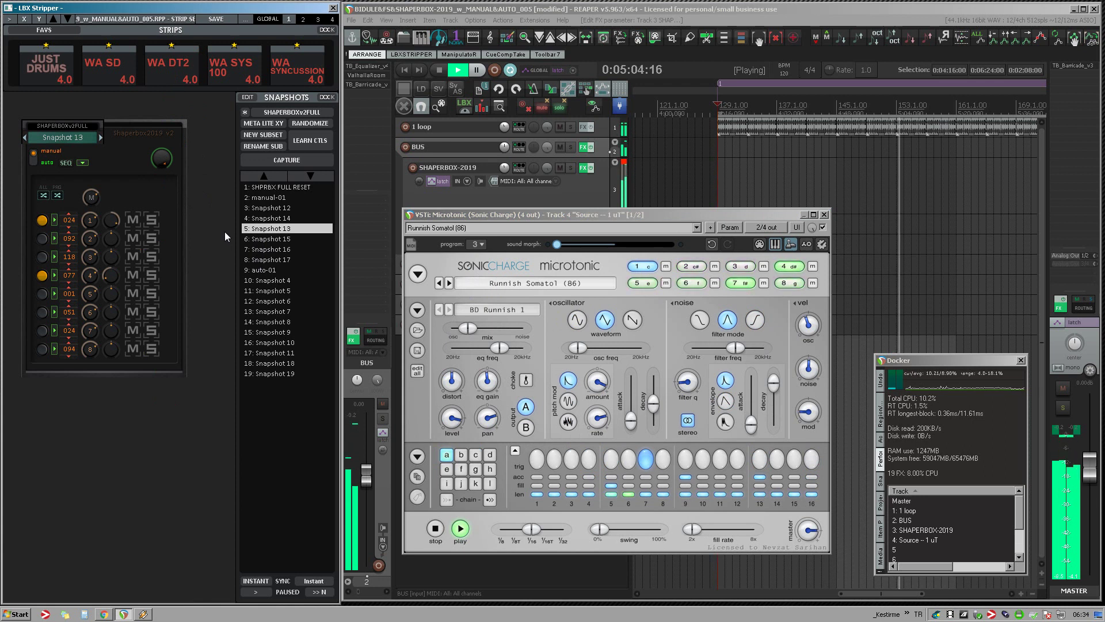
pyautogui.click(260, 220)
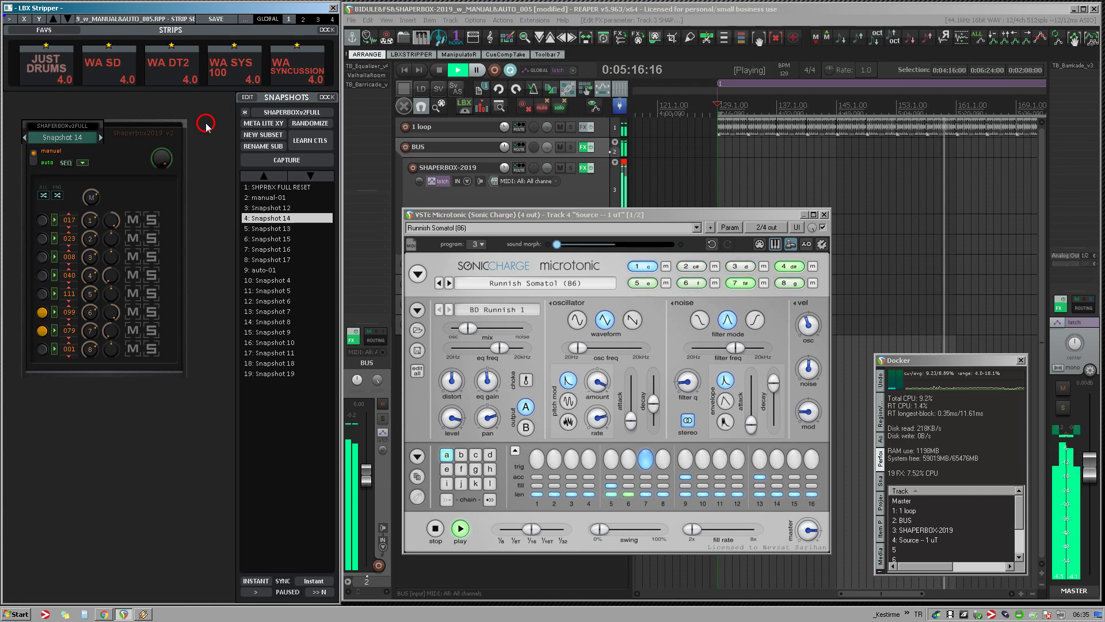
# Recall Snapshot 16, sweep the strip's large main knob, and solo its active slots 4 and 6 in turn
pyautogui.click(261, 249)
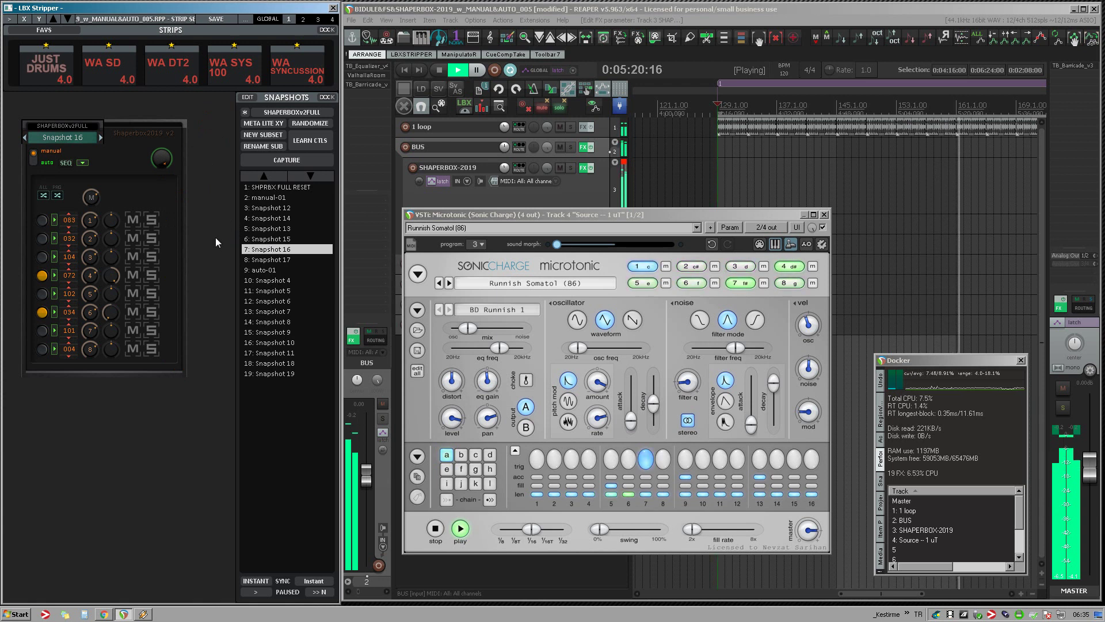
pyautogui.moveTo(164, 166)
pyautogui.mouseDown()
pyautogui.moveTo(204, 308)
pyautogui.moveTo(205, 363)
pyautogui.moveTo(188, 240)
pyautogui.mouseUp()
pyautogui.click(153, 275)
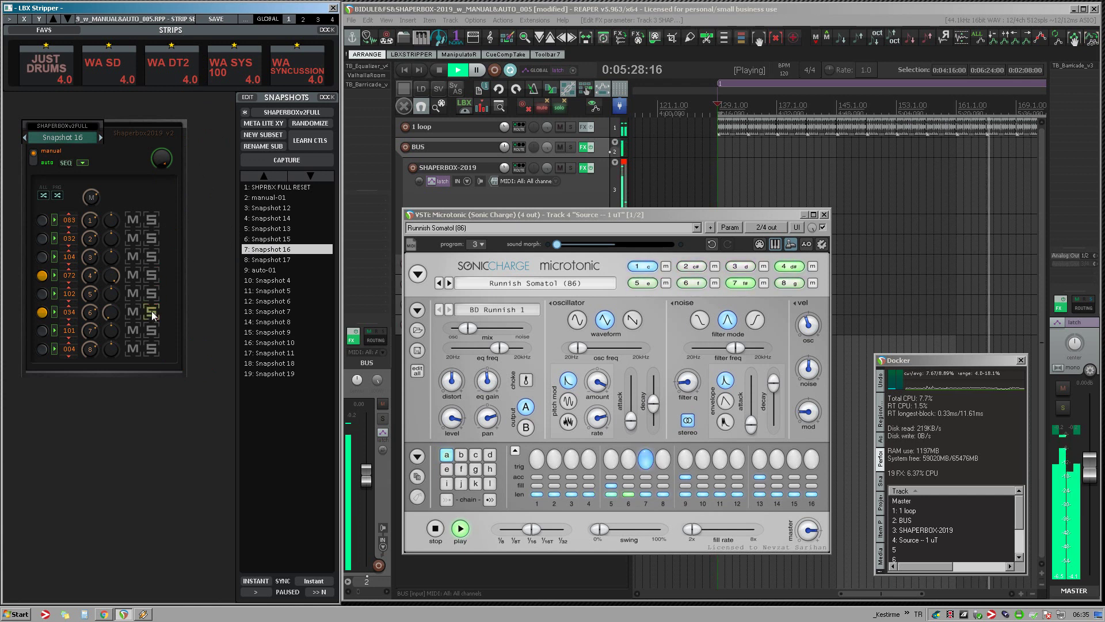
# Switch Microtonic to program 04: Unconvolunt Parachy (108) and turn the strip's large main knob down
pyautogui.click(478, 282)
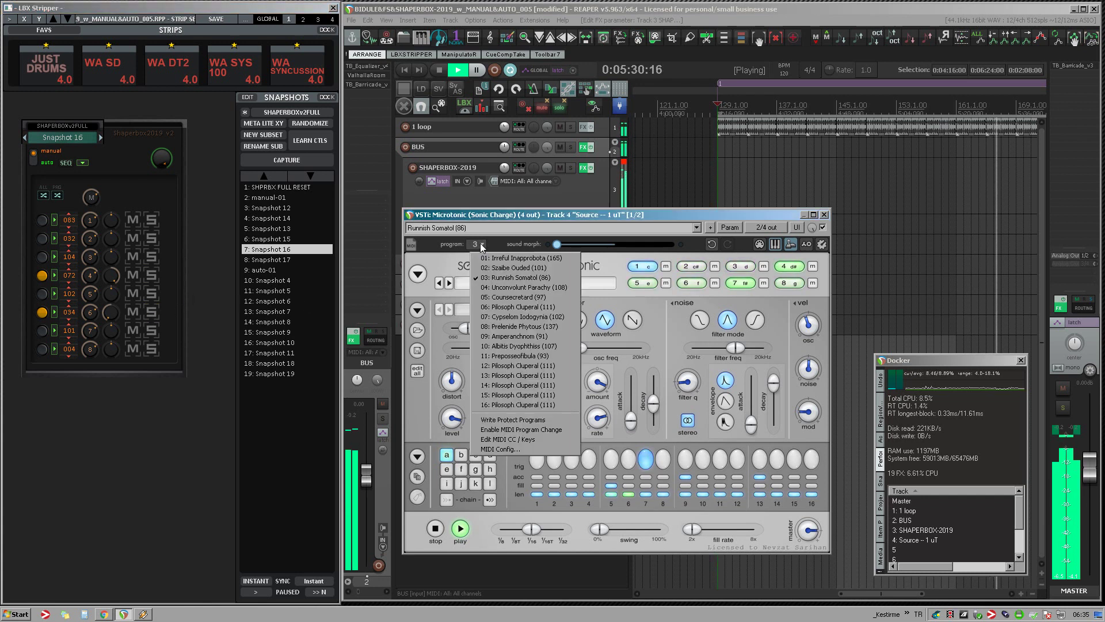
pyautogui.click(495, 289)
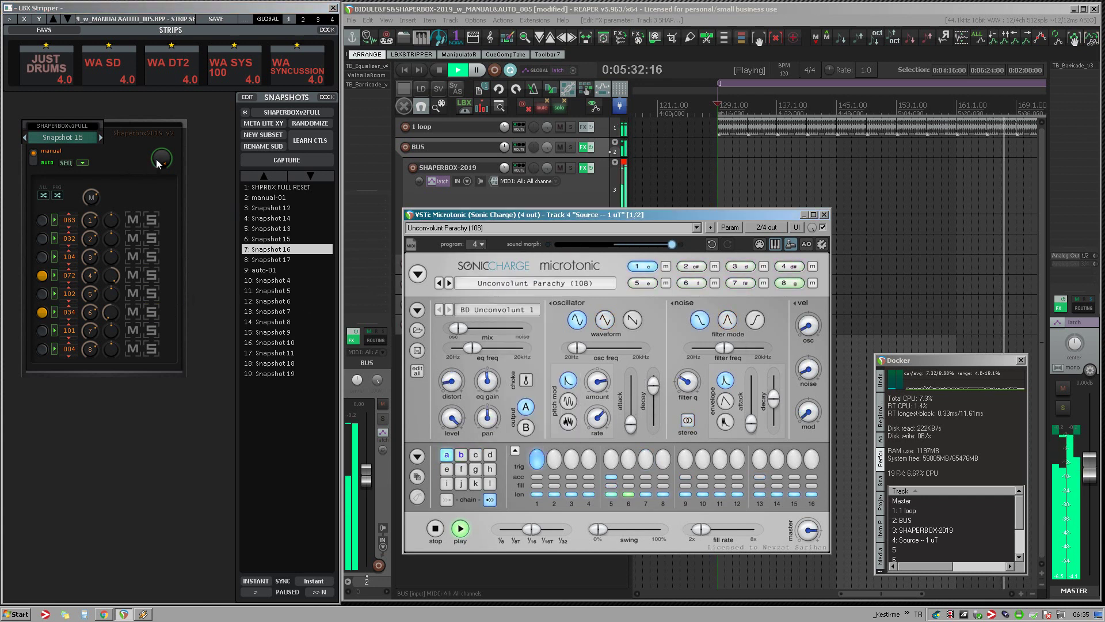
pyautogui.click(156, 407)
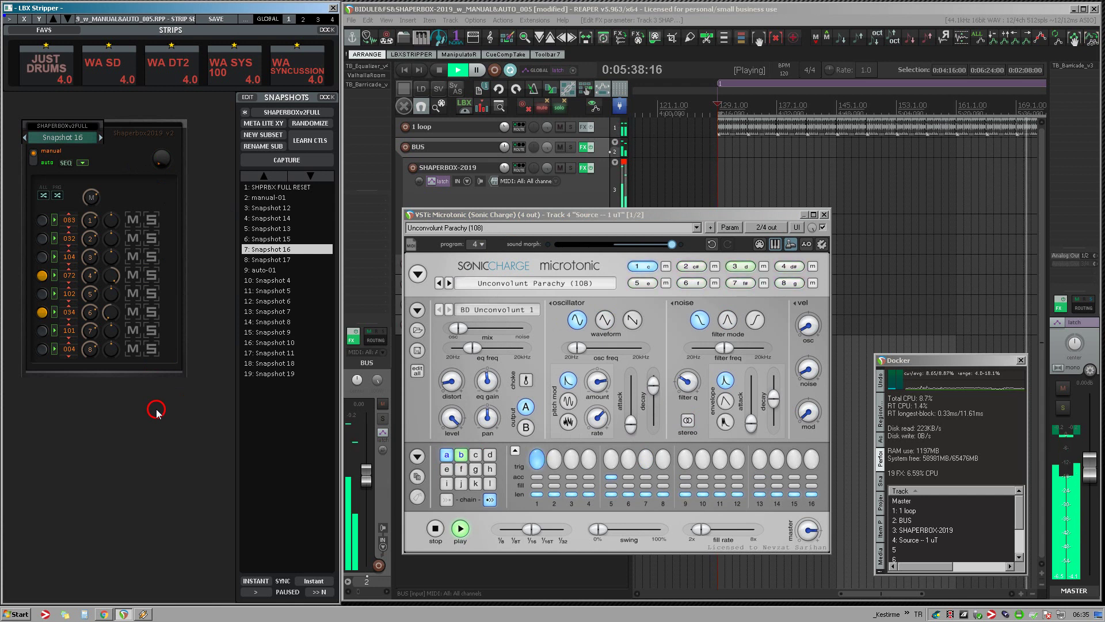
# Recall Snapshot 17 on the ShaperBox strip
pyautogui.click(265, 260)
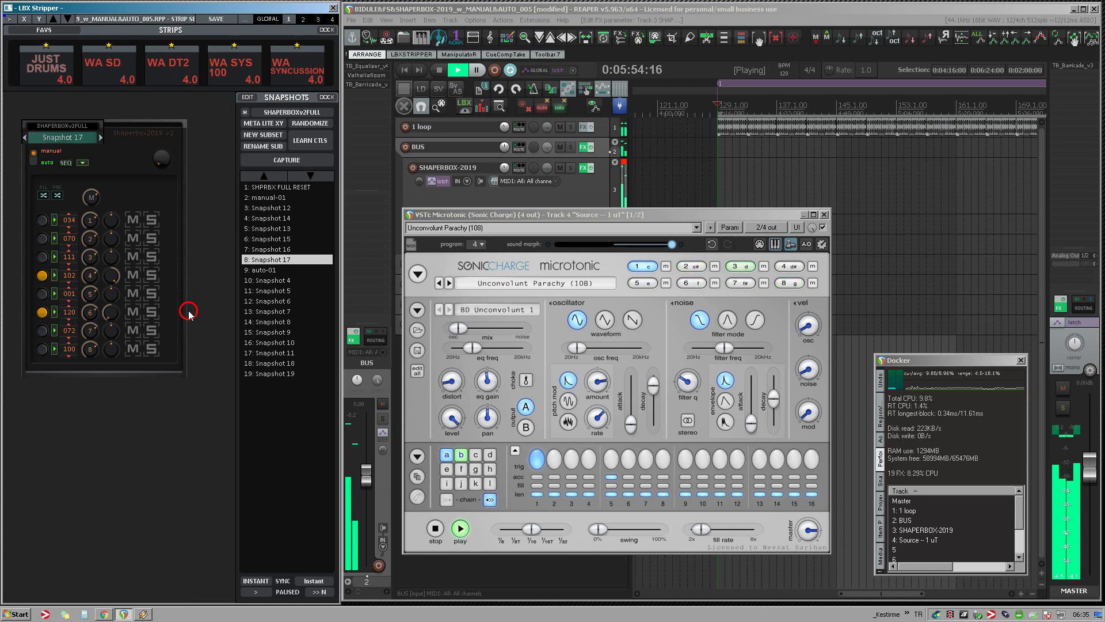
# Recall Snapshot 12 on the ShaperBox strip and sweep the large main knob to audition it
pyautogui.scroll(-3, 712, 156)
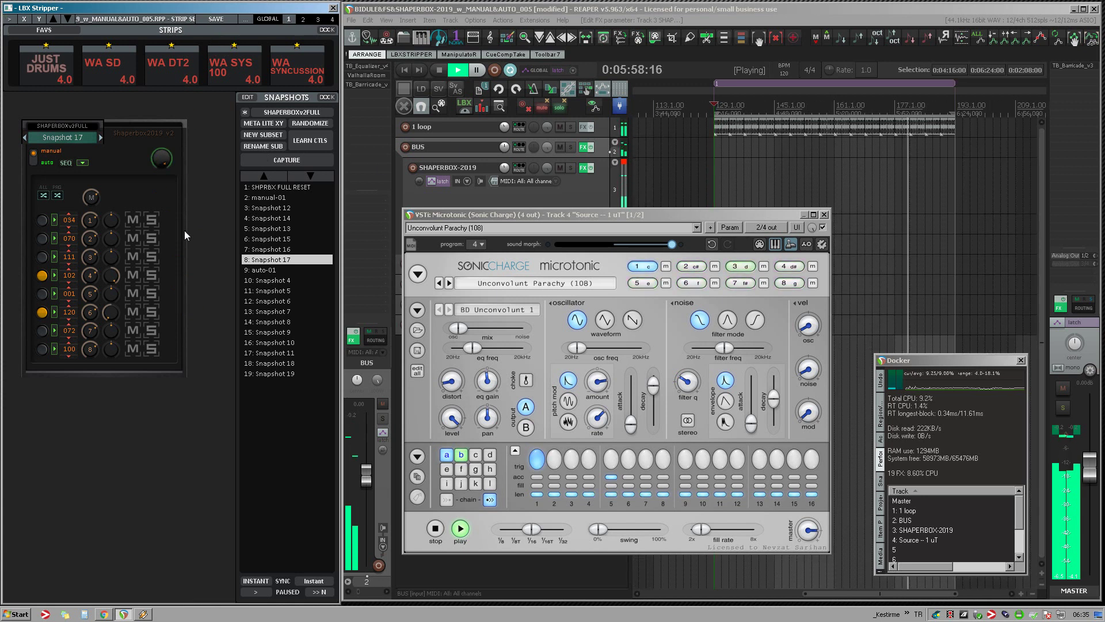
pyautogui.click(268, 206)
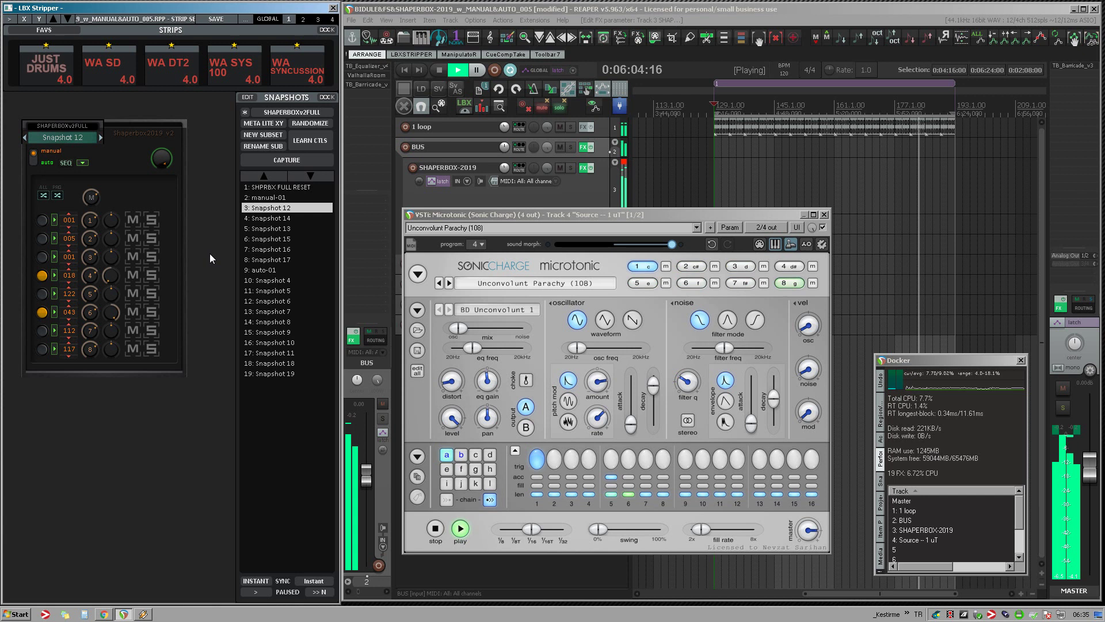
pyautogui.click(188, 352)
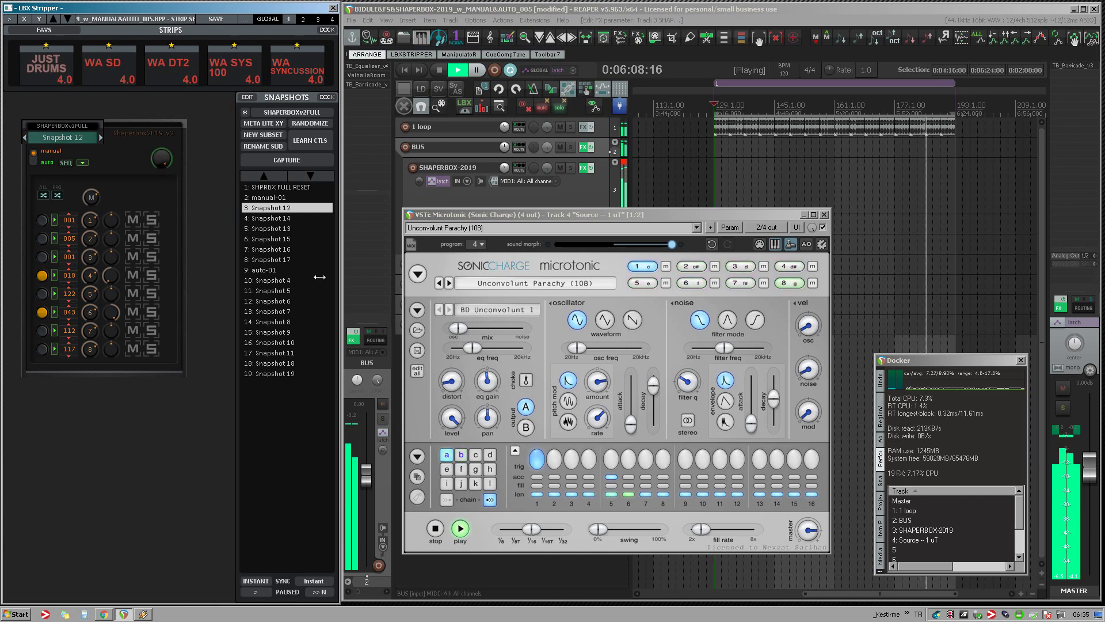
# Switch Microtonic to program 05: Counsecretard (97) and turn the strip's large main knob down and back up
pyautogui.click(481, 244)
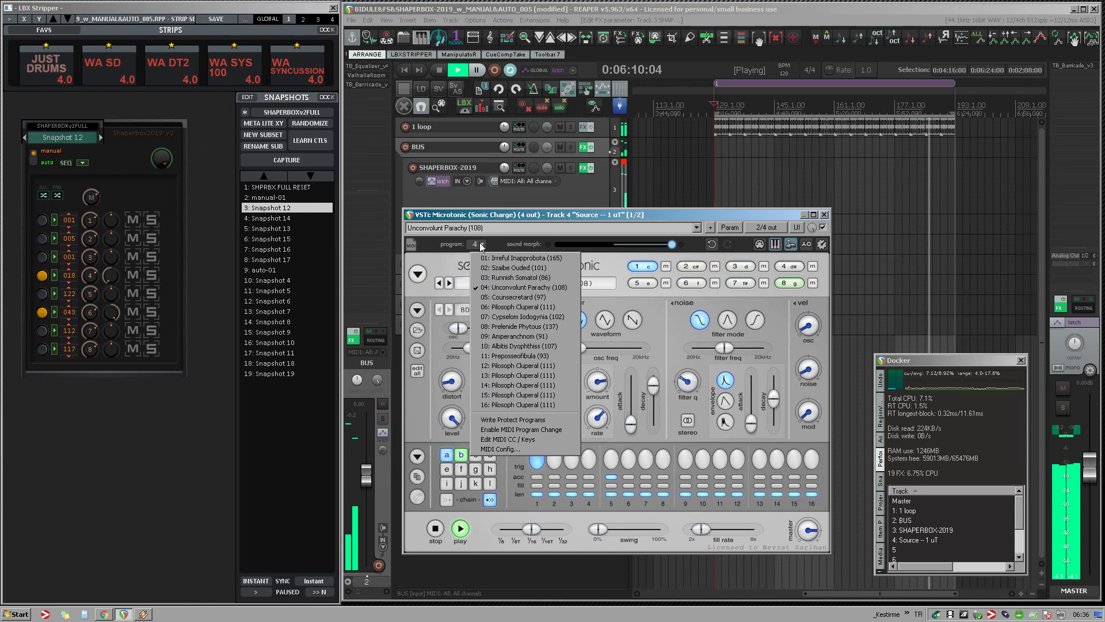
pyautogui.click(512, 297)
pyautogui.click(183, 350)
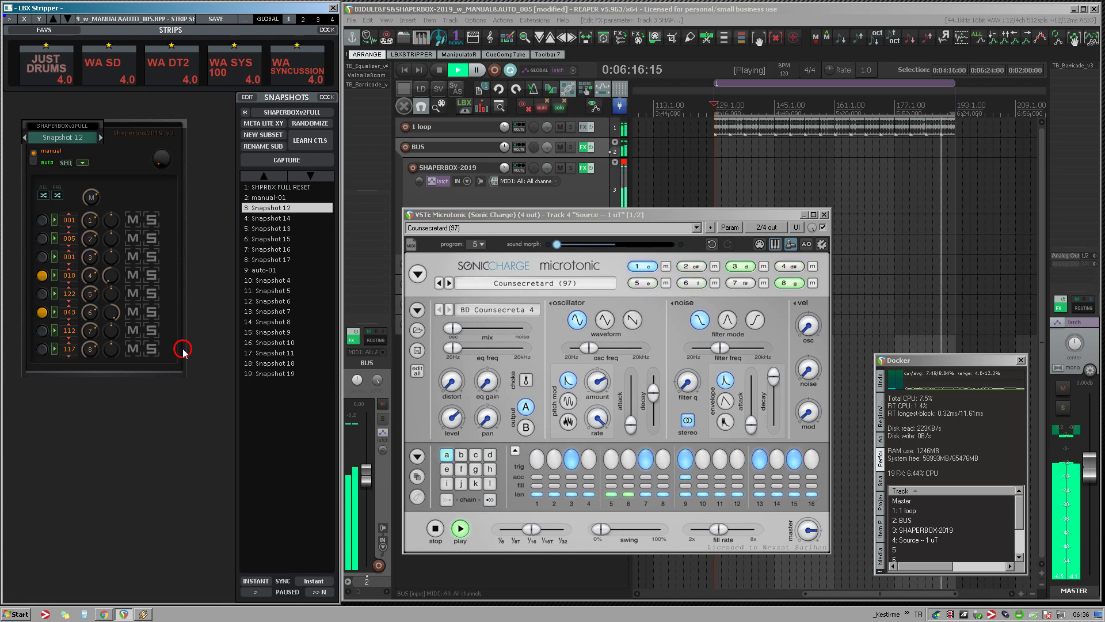
pyautogui.click(150, 94)
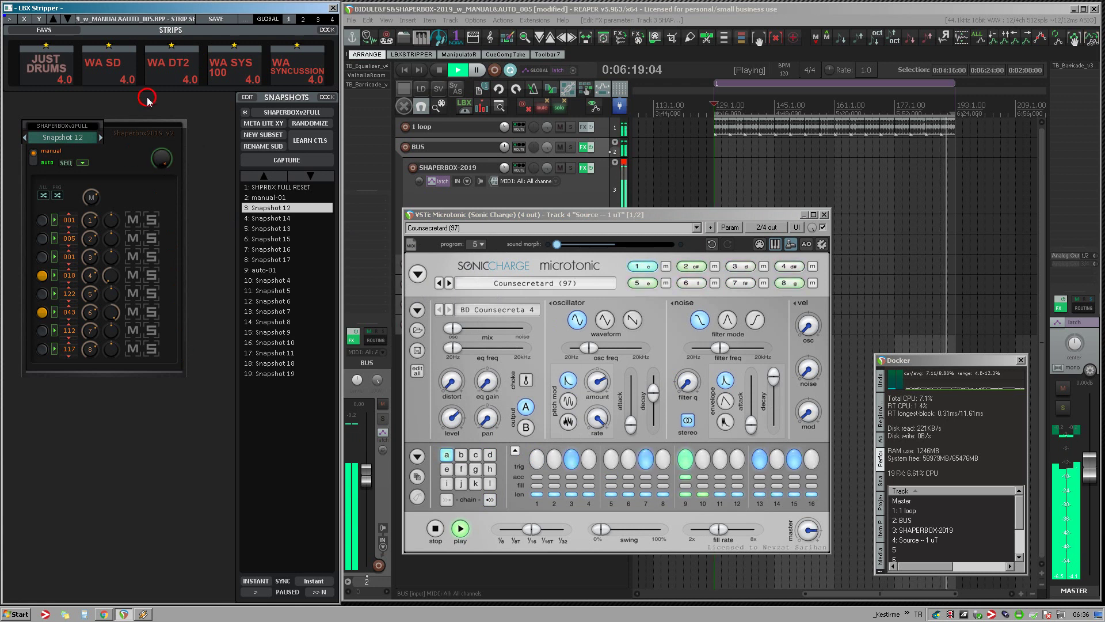
# Toggle solo and mute in turn on the 1 loop track to compare the playback with and without it
pyautogui.click(571, 127)
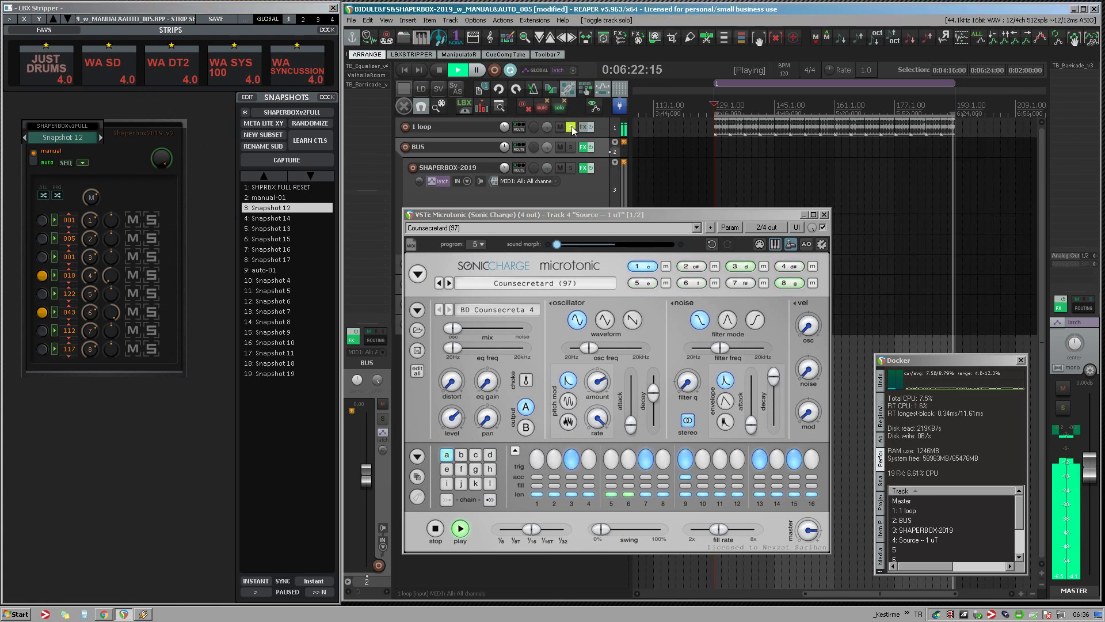
pyautogui.click(571, 127)
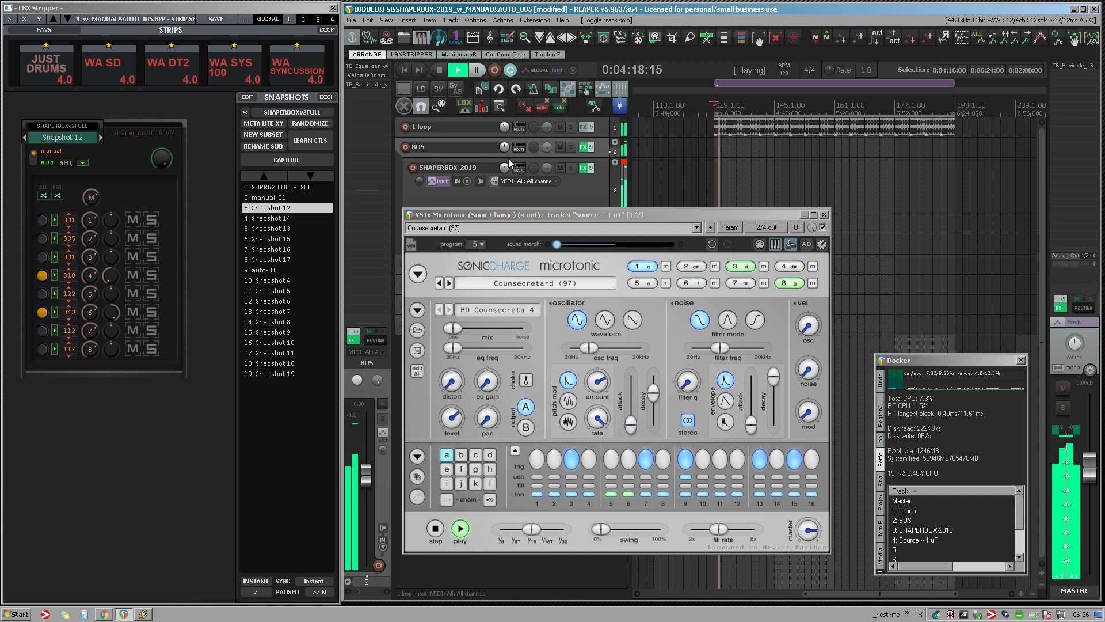
pyautogui.click(561, 127)
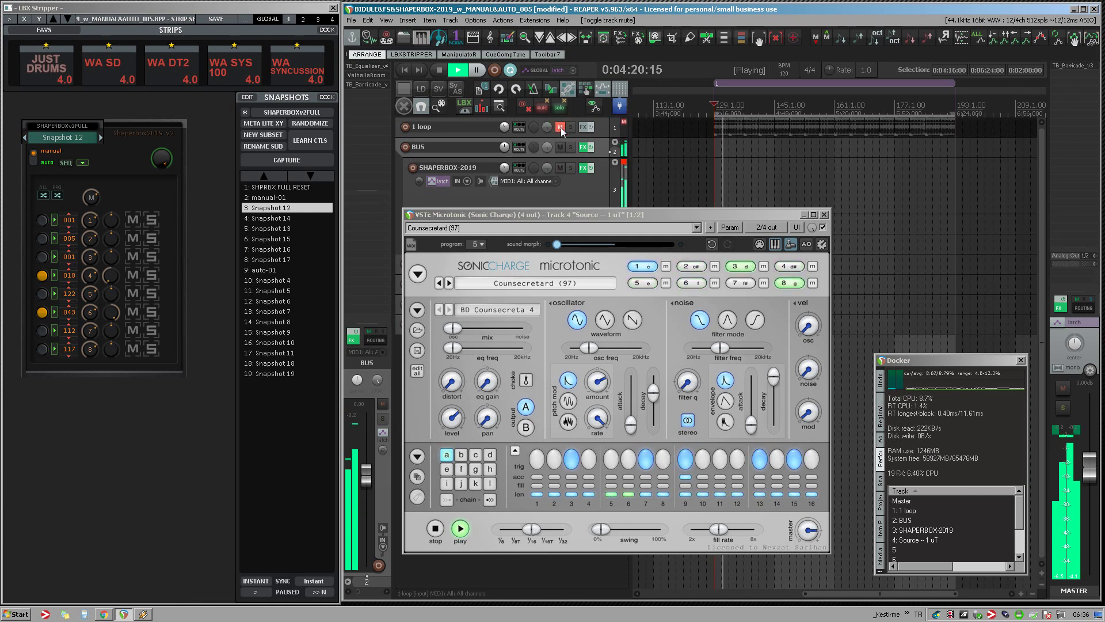
pyautogui.click(562, 128)
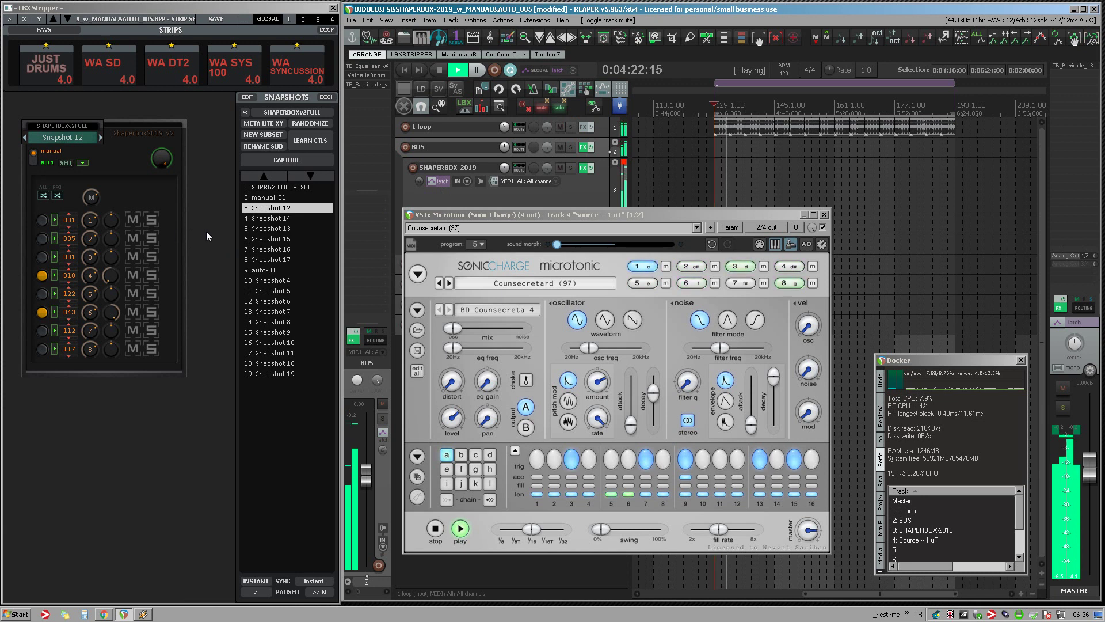
# Recall Snapshot 14 and switch Microtonic to program 06: Pilosoph Cluperal (111), then to 07: Cypselom Iodogynia (102)
pyautogui.press('Down')
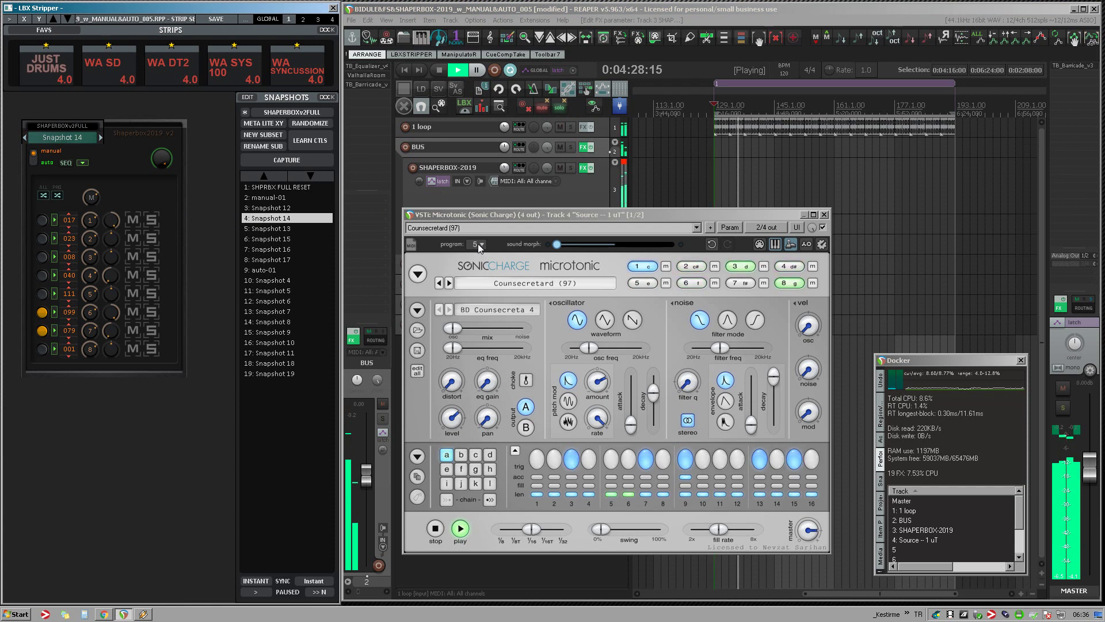
pyautogui.click(511, 276)
pyautogui.click(492, 305)
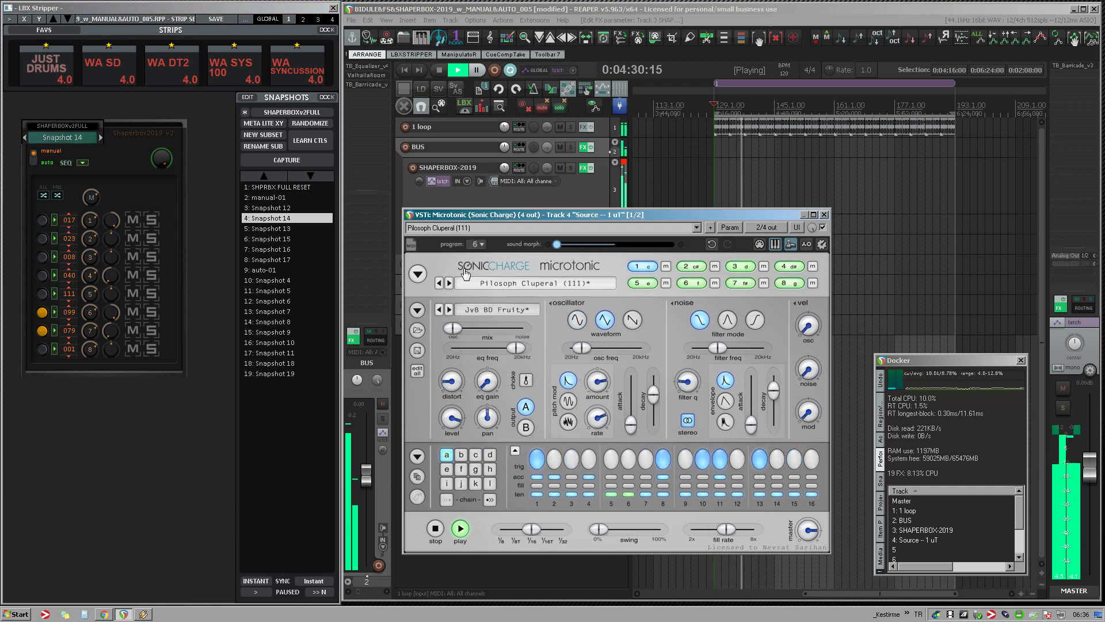
pyautogui.click(506, 283)
pyautogui.click(494, 317)
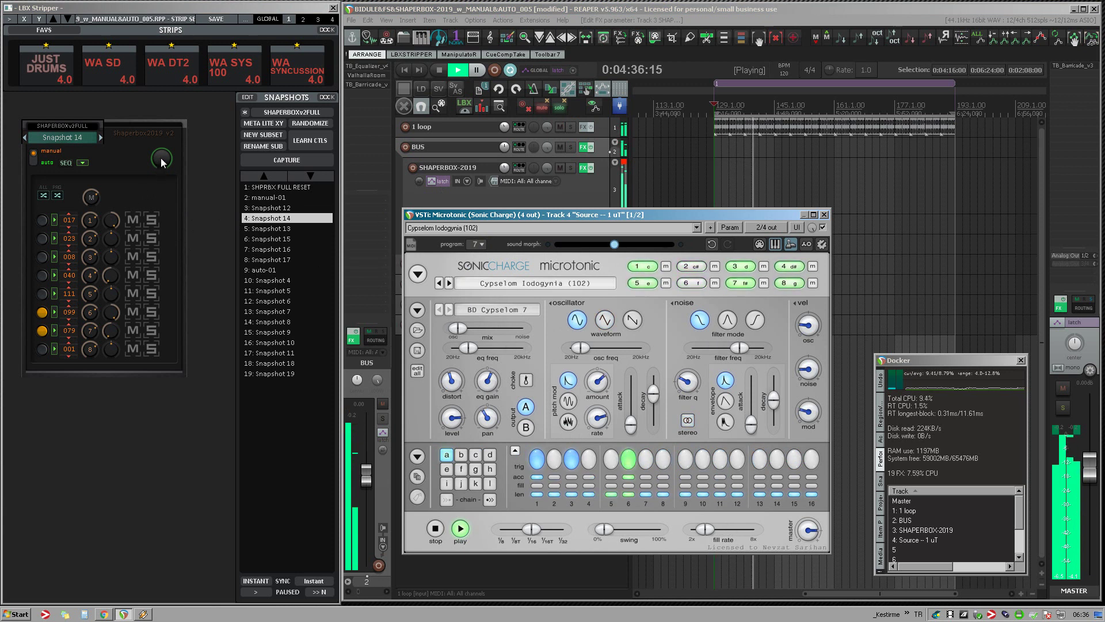
# Sweep the strip's large main knob and recall Snapshot 13, Snapshot 15 and Snapshot 16 in turn to audition them
pyautogui.click(172, 357)
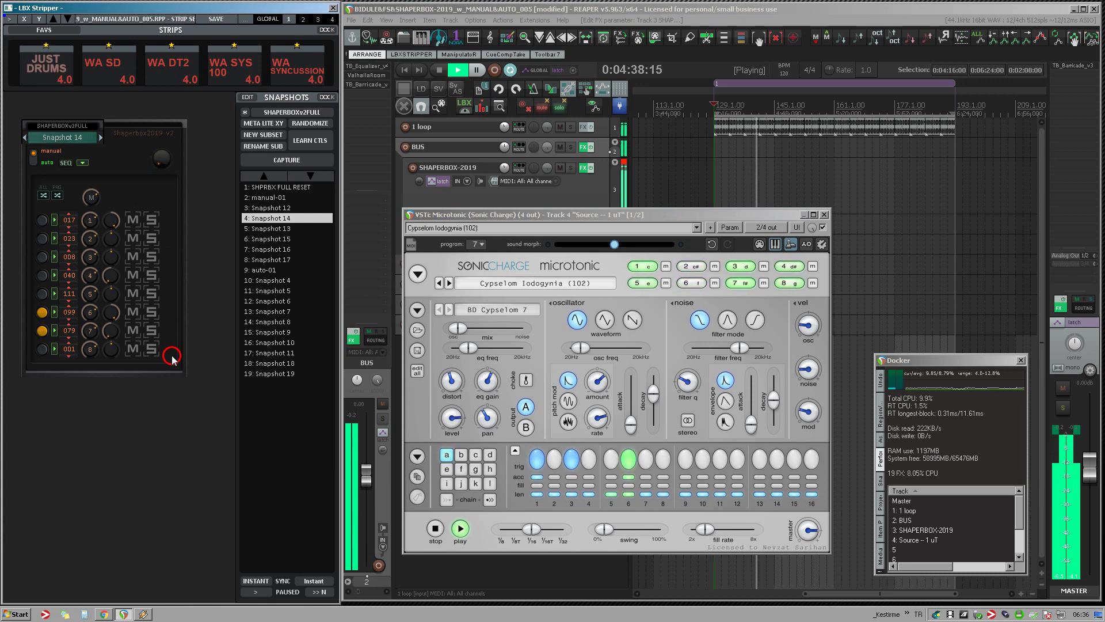
pyautogui.click(161, 196)
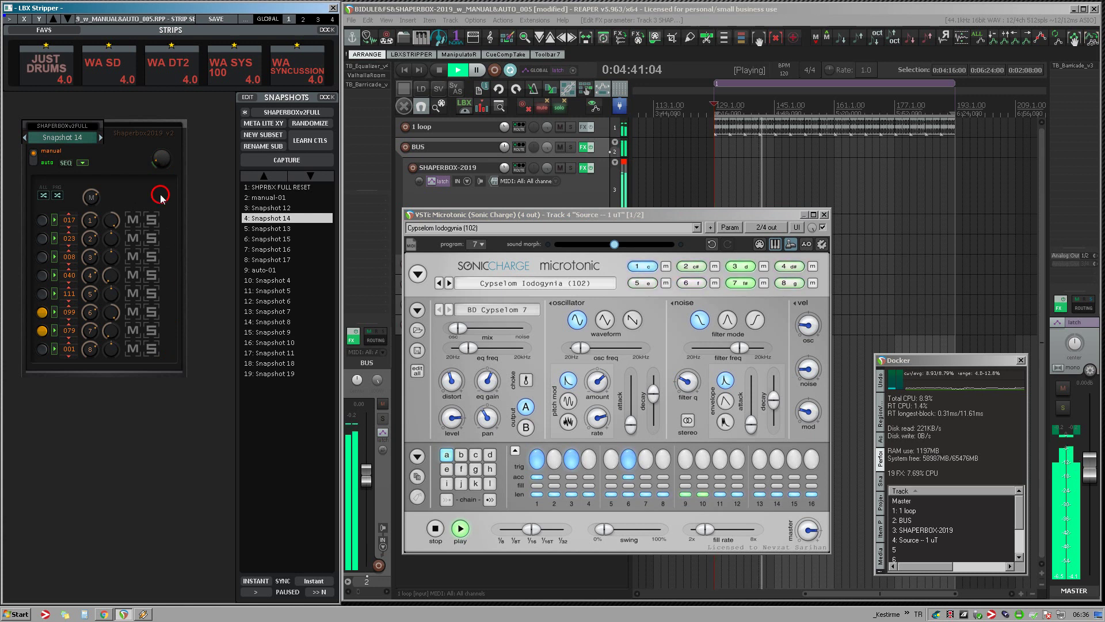
pyautogui.click(259, 230)
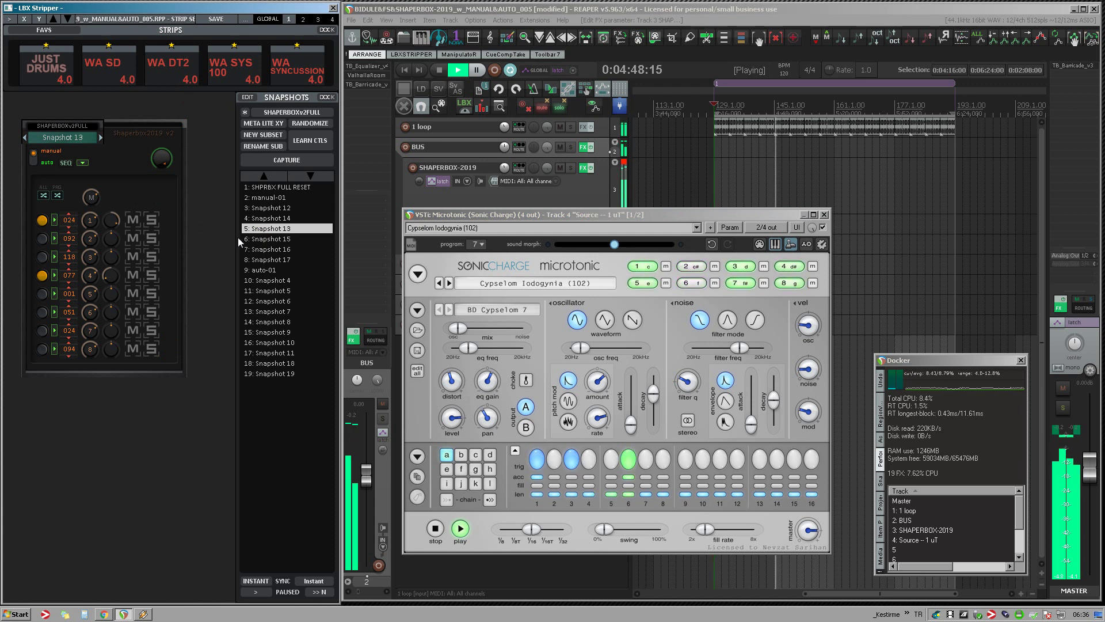
pyautogui.click(274, 239)
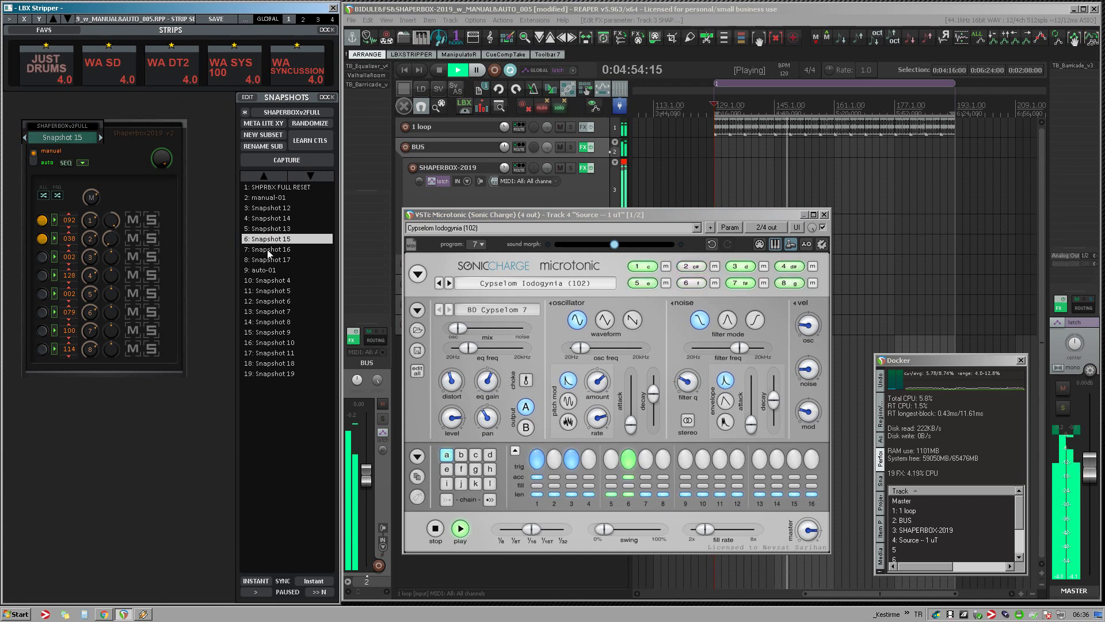
pyautogui.click(268, 250)
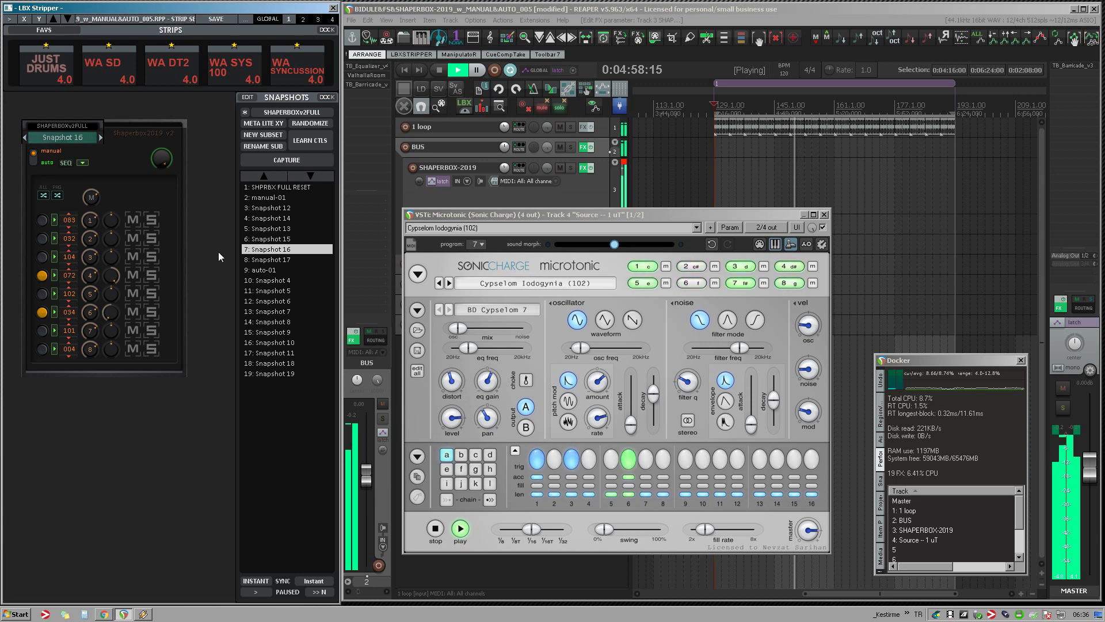
# Recall Snapshot 17, sweep the strip's large main knob, and solo slot 4
pyautogui.click(265, 260)
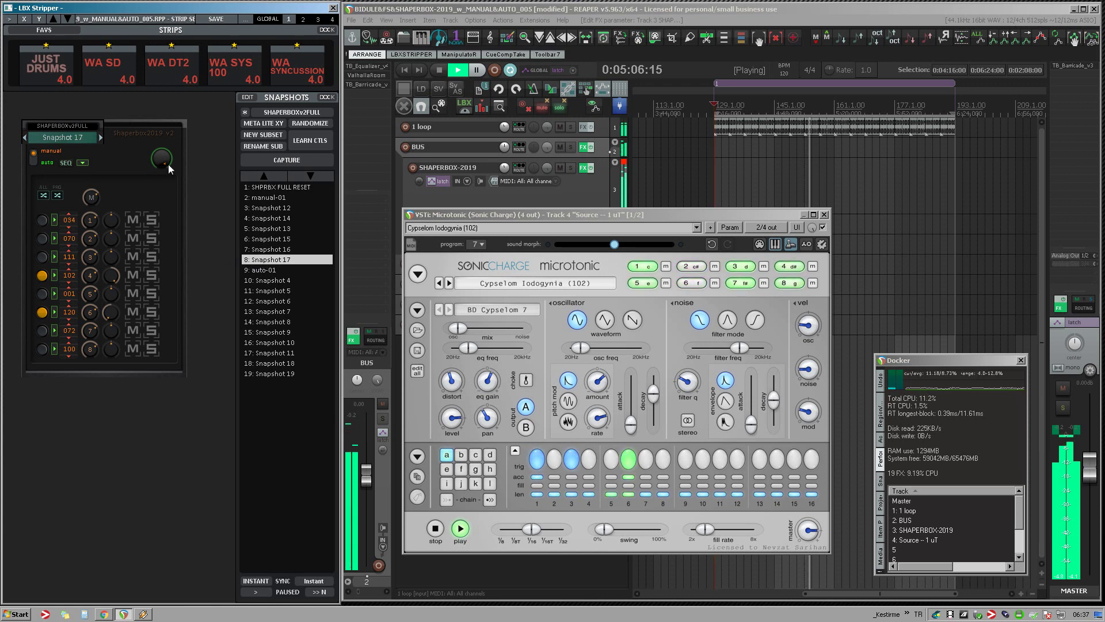
pyautogui.click(161, 244)
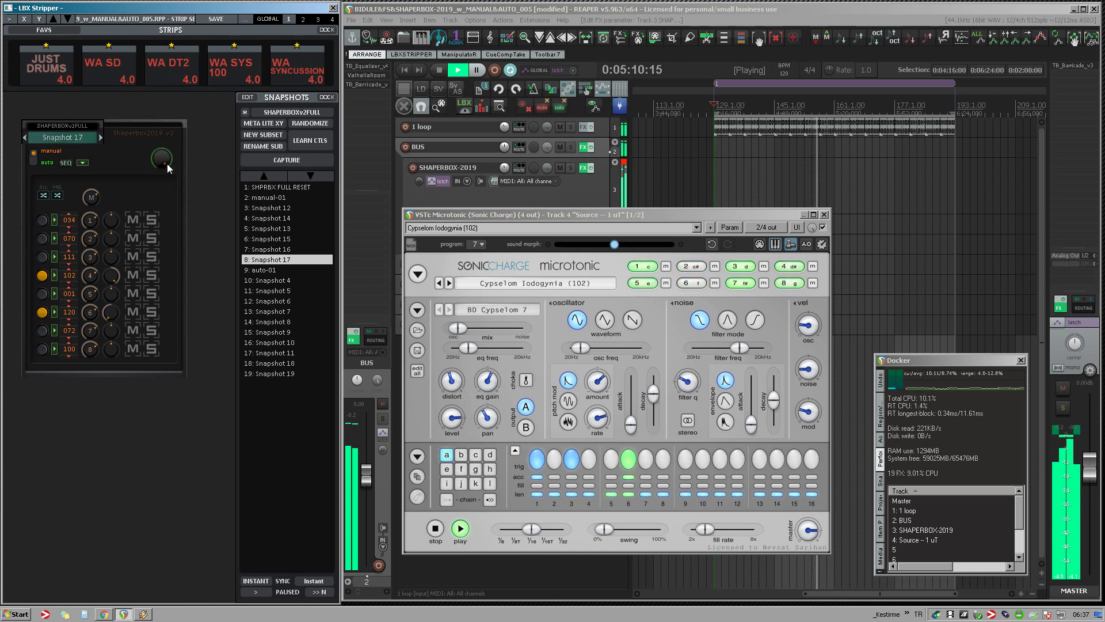
pyautogui.click(162, 188)
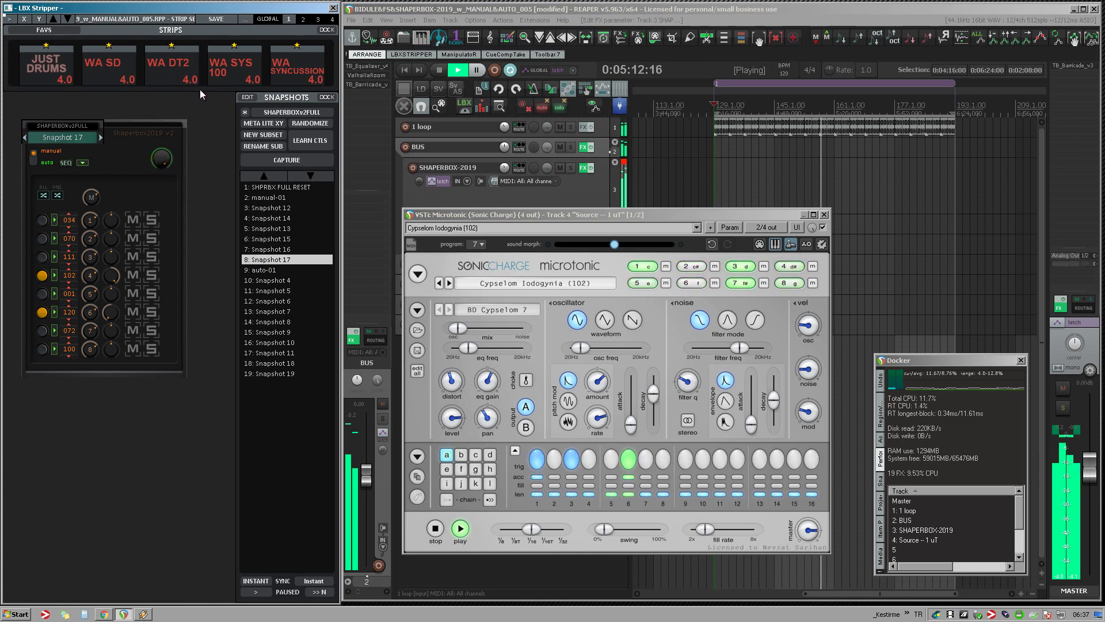
pyautogui.click(161, 216)
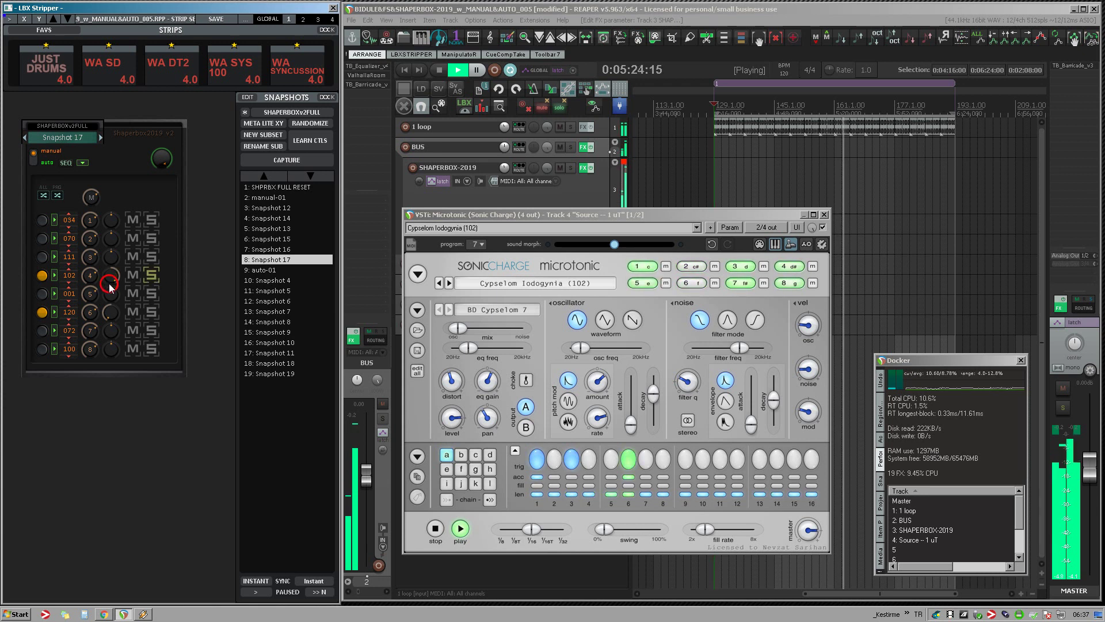
# Stop playback, turn the strip's main knob down, and play the loop briefly from the start before stopping again
pyautogui.click(440, 70)
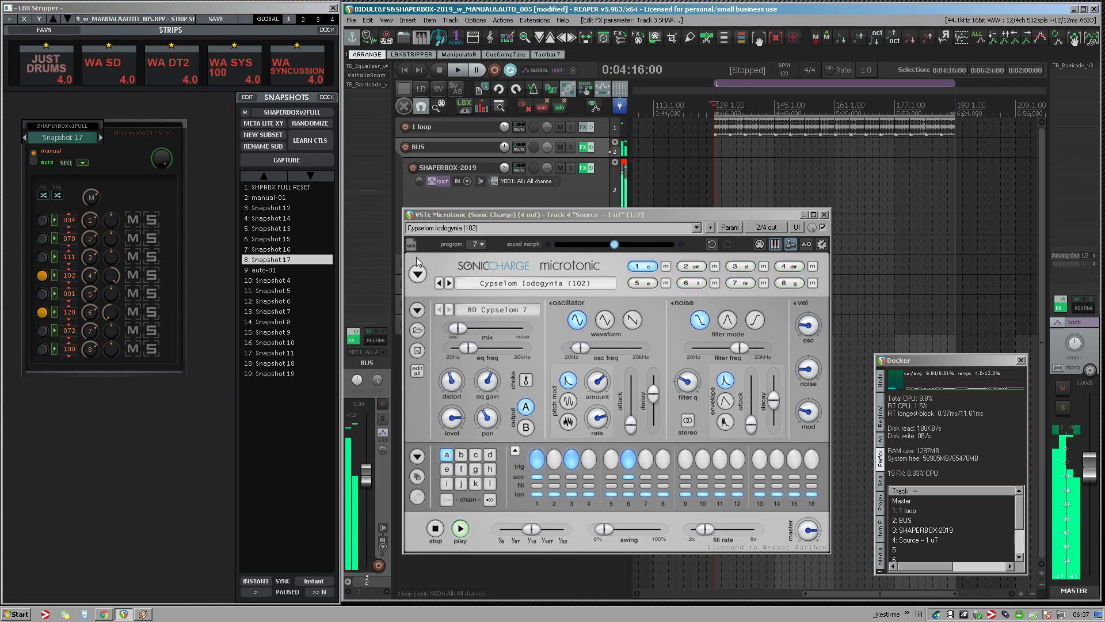
pyautogui.click(161, 163)
pyautogui.click(470, 71)
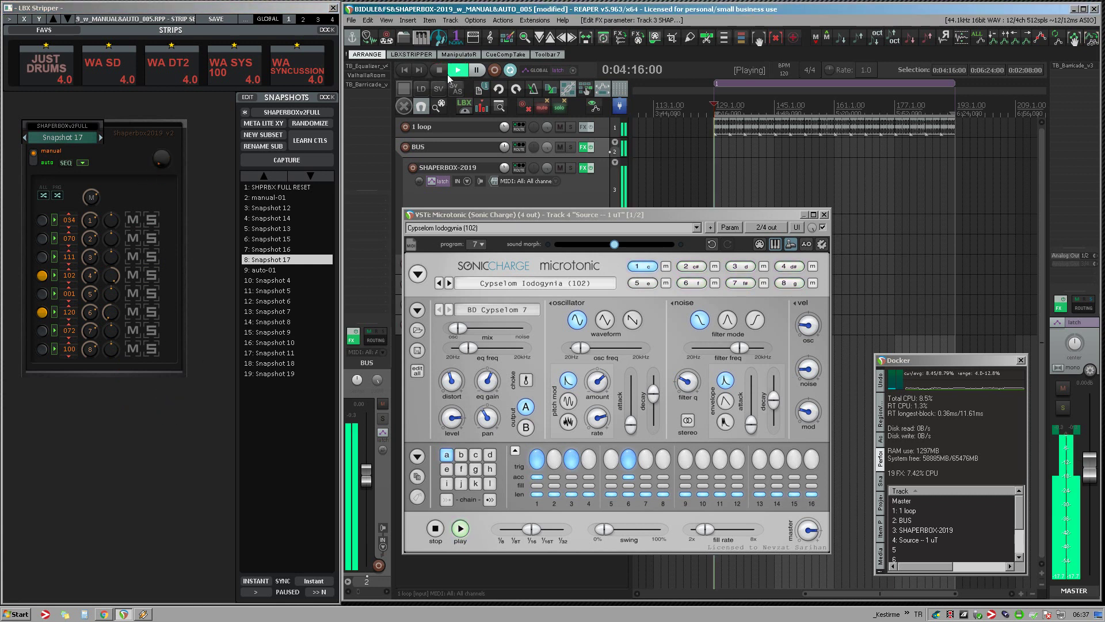
pyautogui.click(439, 71)
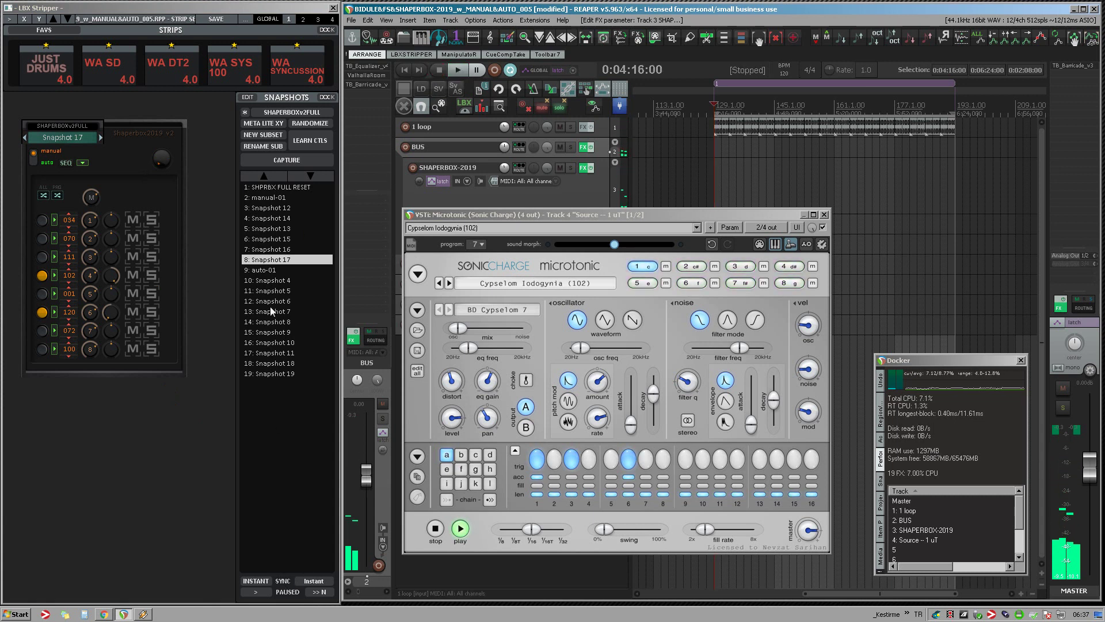
# Recall the auto-01 snapshot on the ShaperBox strip and start playback
pyautogui.click(264, 271)
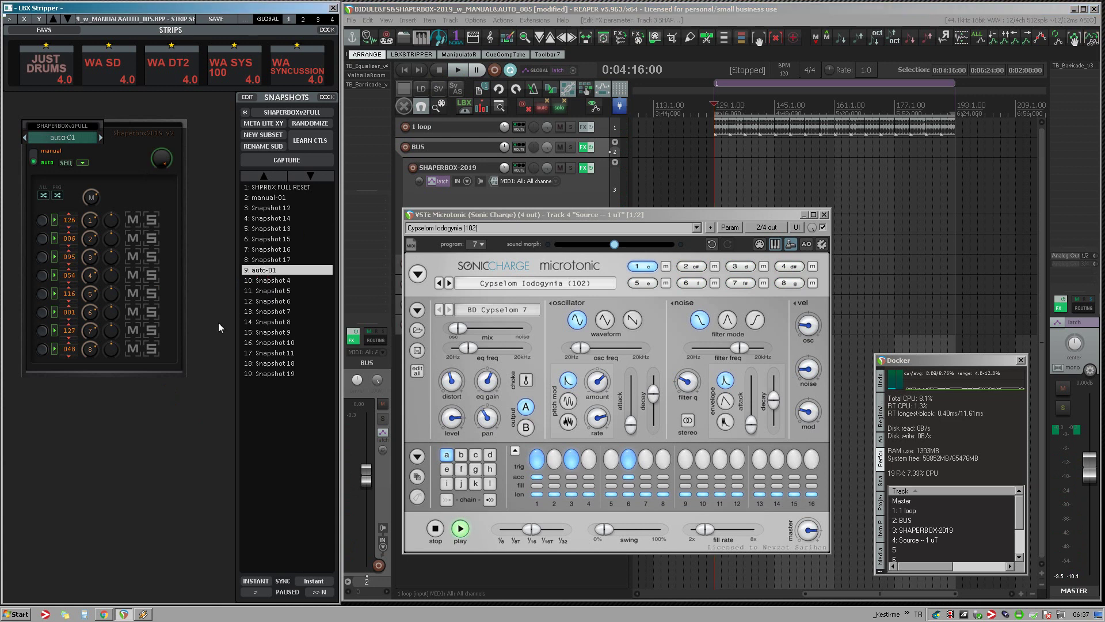
pyautogui.press('space')
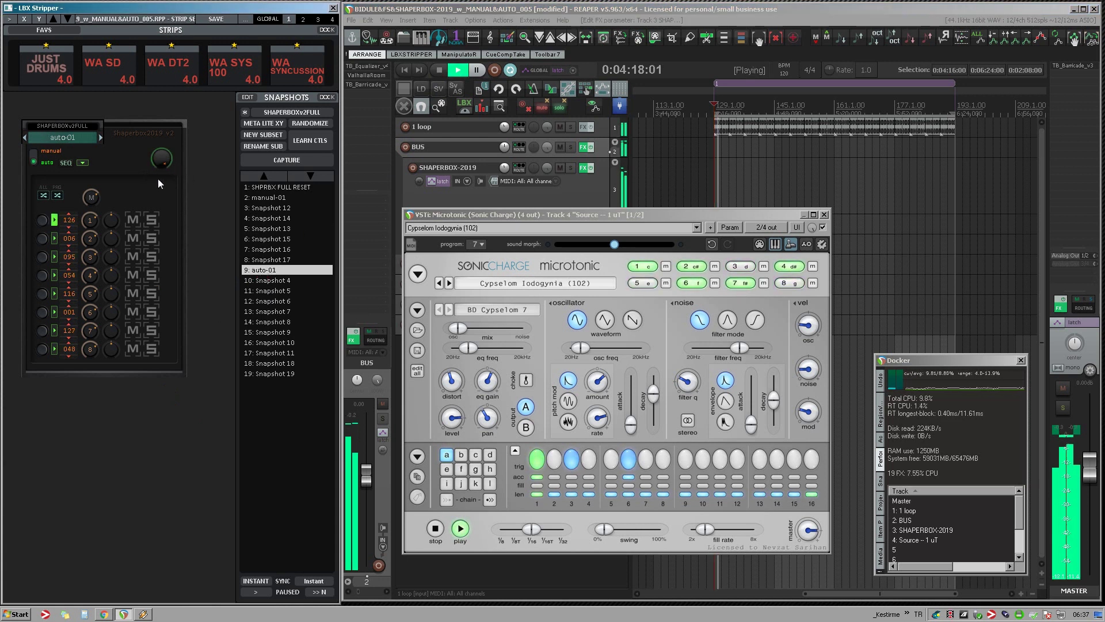
# Open the HY-MPS2 sequencer window of the SHAPERBOX-2019 track and move the Microtonic window up above it
pyautogui.click(54, 238)
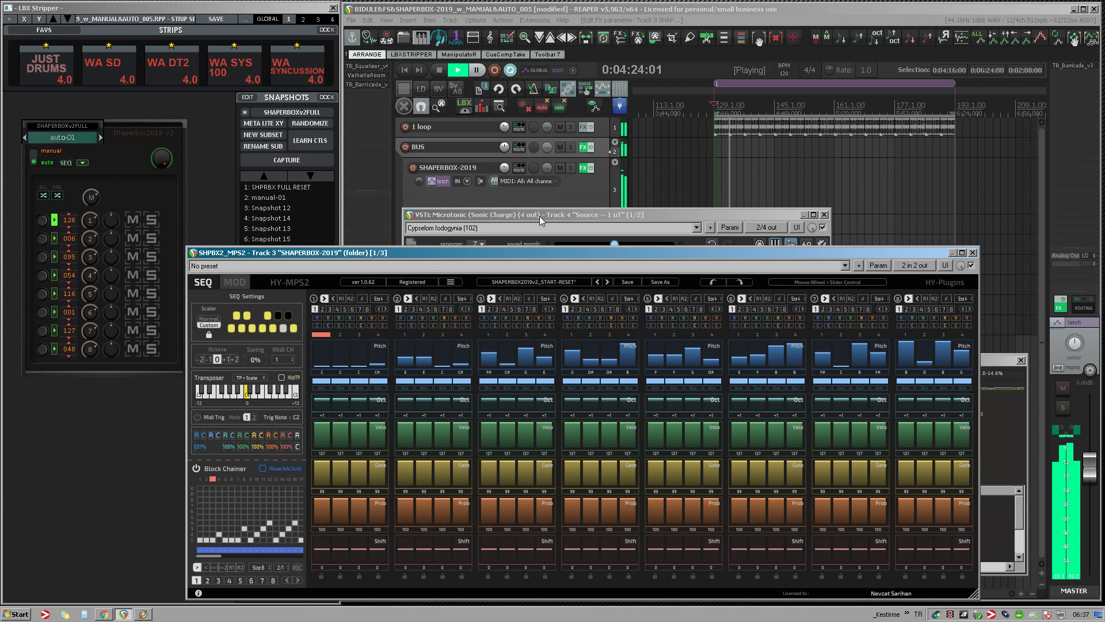
pyautogui.moveTo(546, 219); pyautogui.dragTo(559, 97)
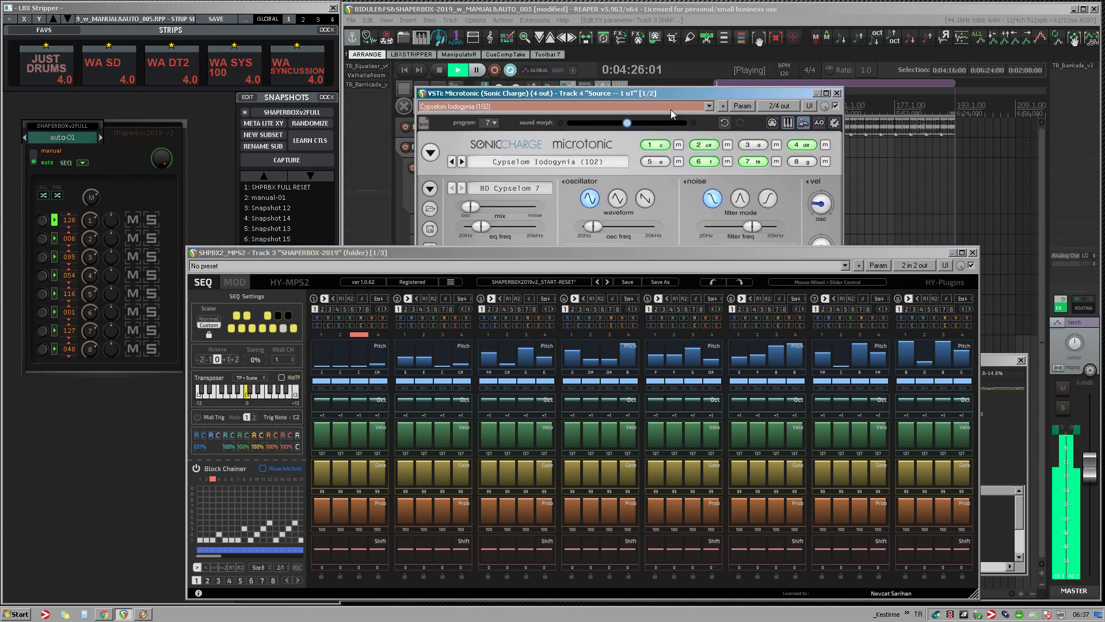
pyautogui.moveTo(729, 96); pyautogui.dragTo(761, 142)
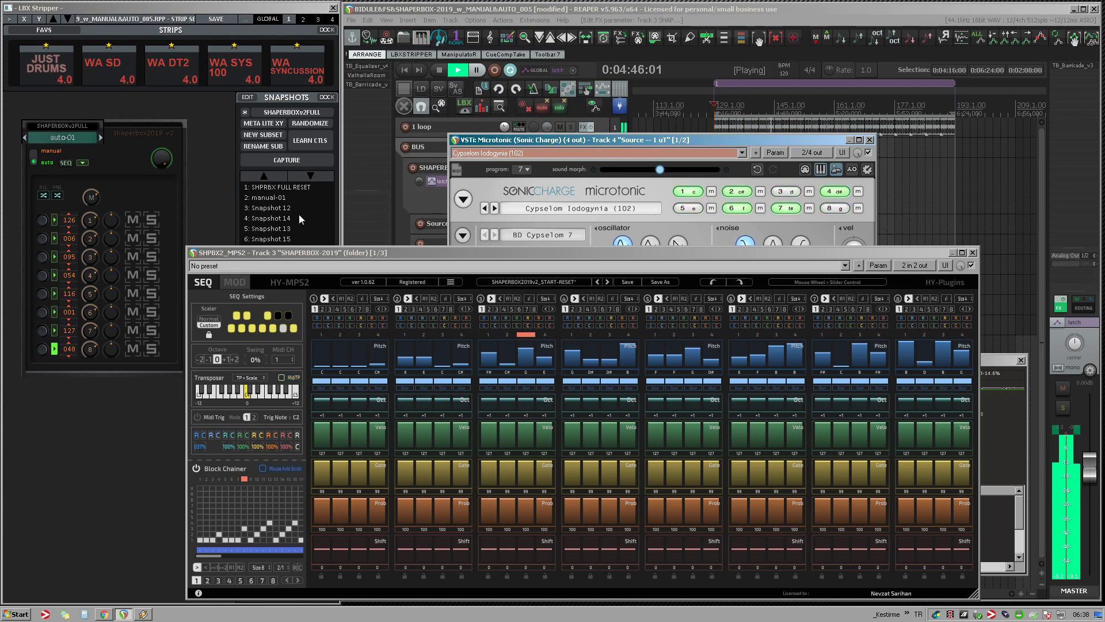
# Open the ValhallaRoom reverb on the BUS track to check it, and close its window
pyautogui.click(366, 76)
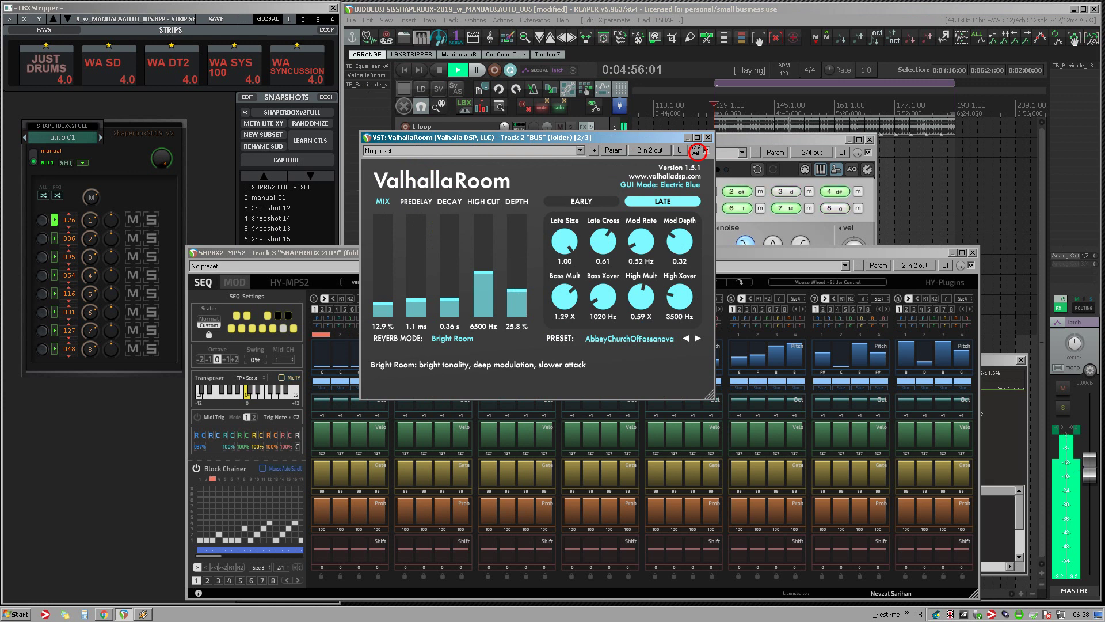
pyautogui.click(708, 137)
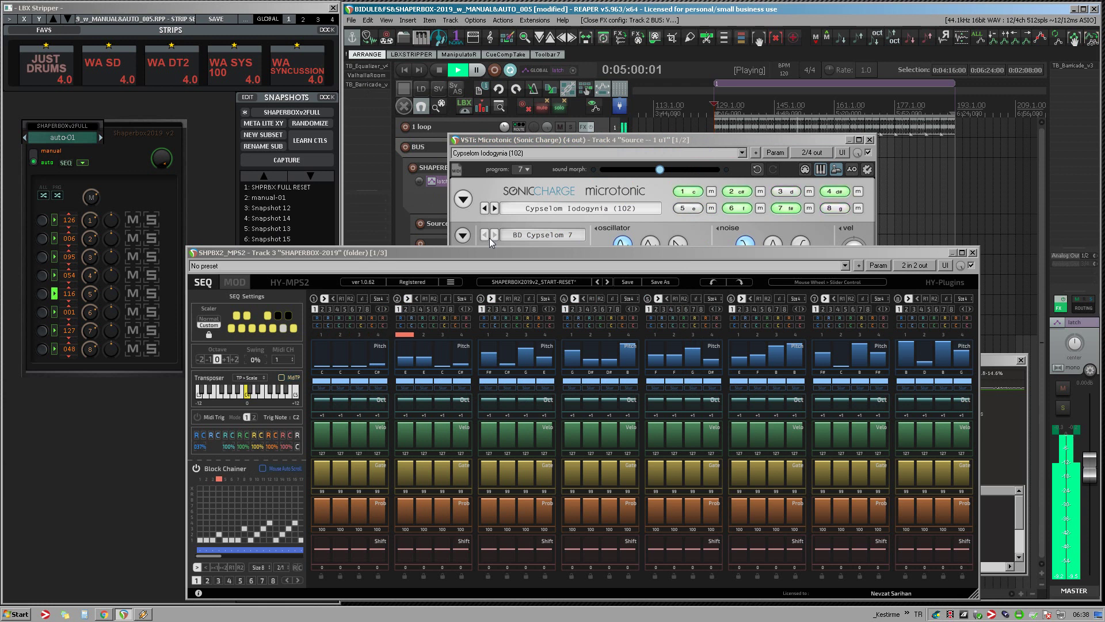
# Recall Snapshot 4 on the ShaperBox strip, listen to its sequenced pattern, and stop playback
pyautogui.scroll(-5, 292, 219)
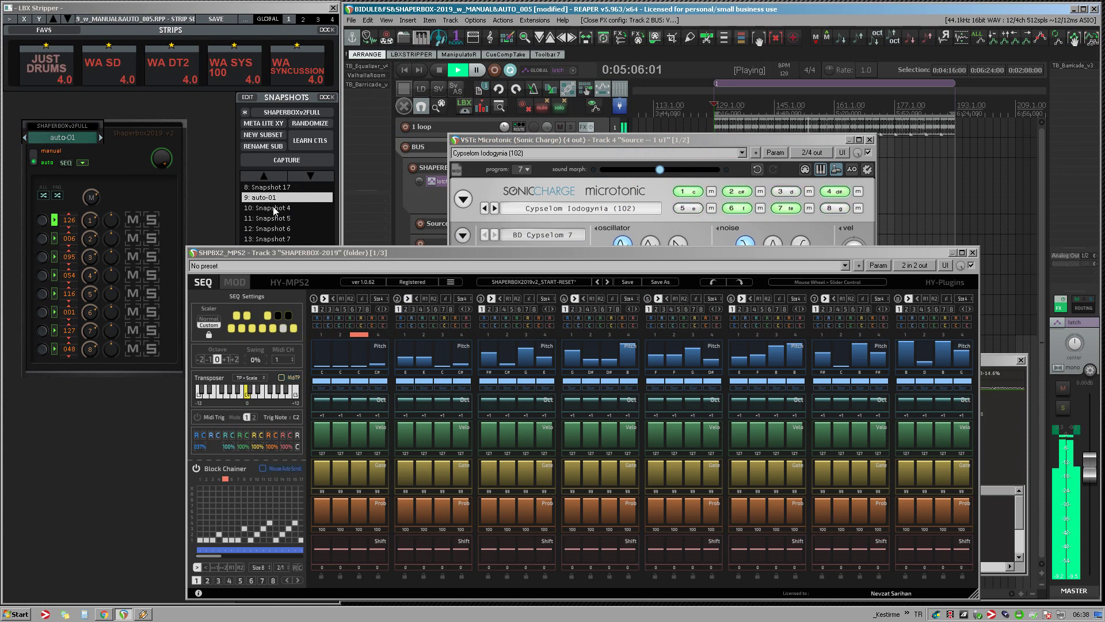
pyautogui.click(274, 209)
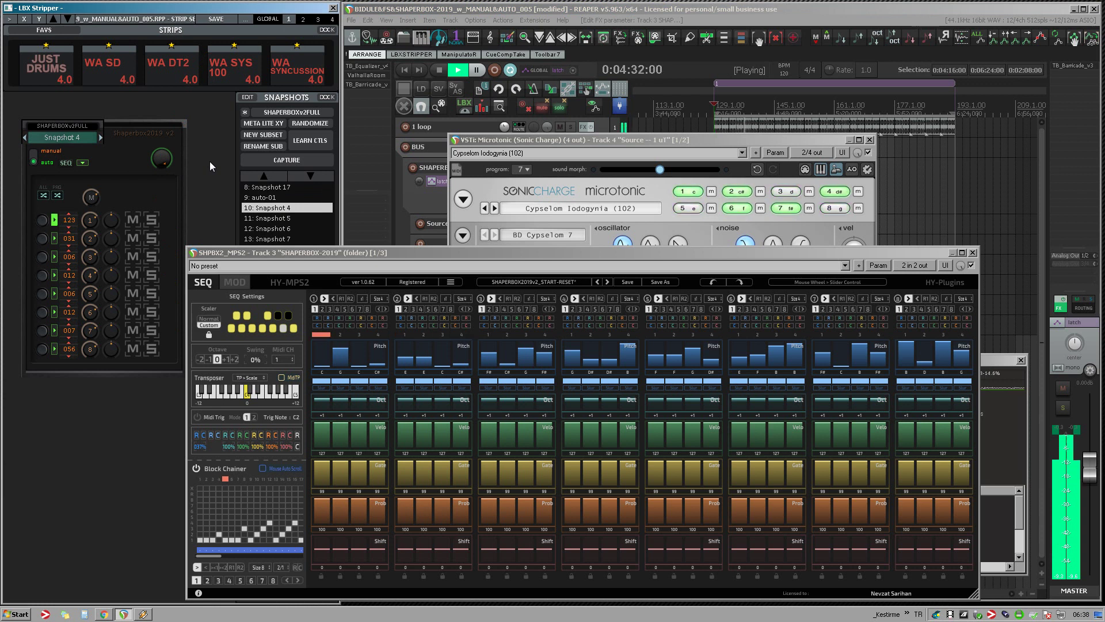
pyautogui.press('space')
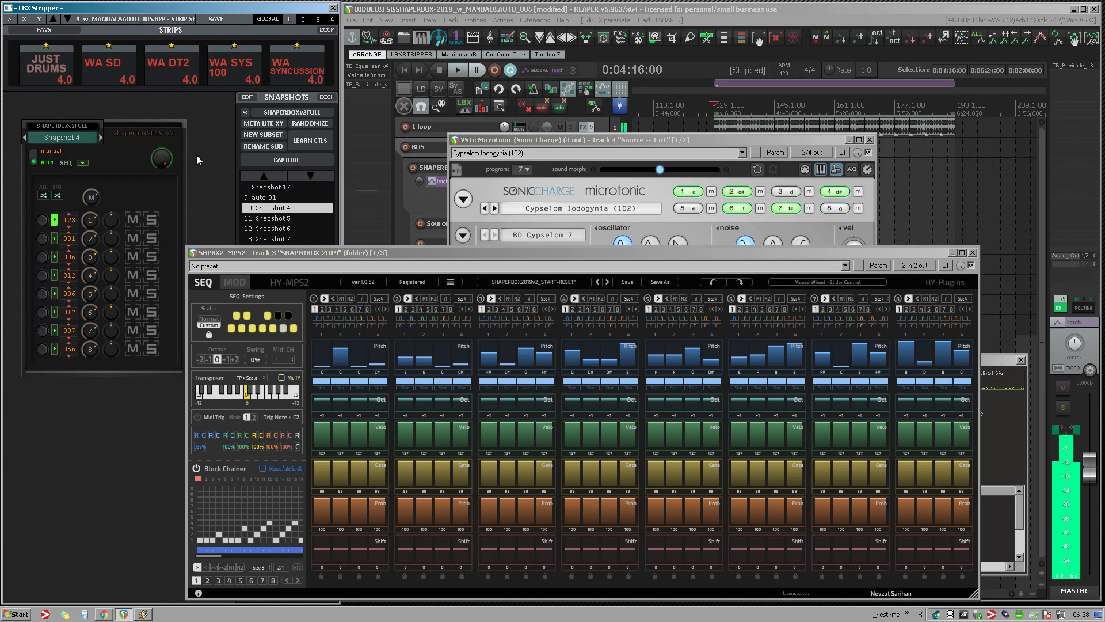
# Load Microtonic program 08: Prelenide Phytous (137) and audition it with the ShaperBox strip's effect off, then on with Snapshot 4
pyautogui.click(524, 170)
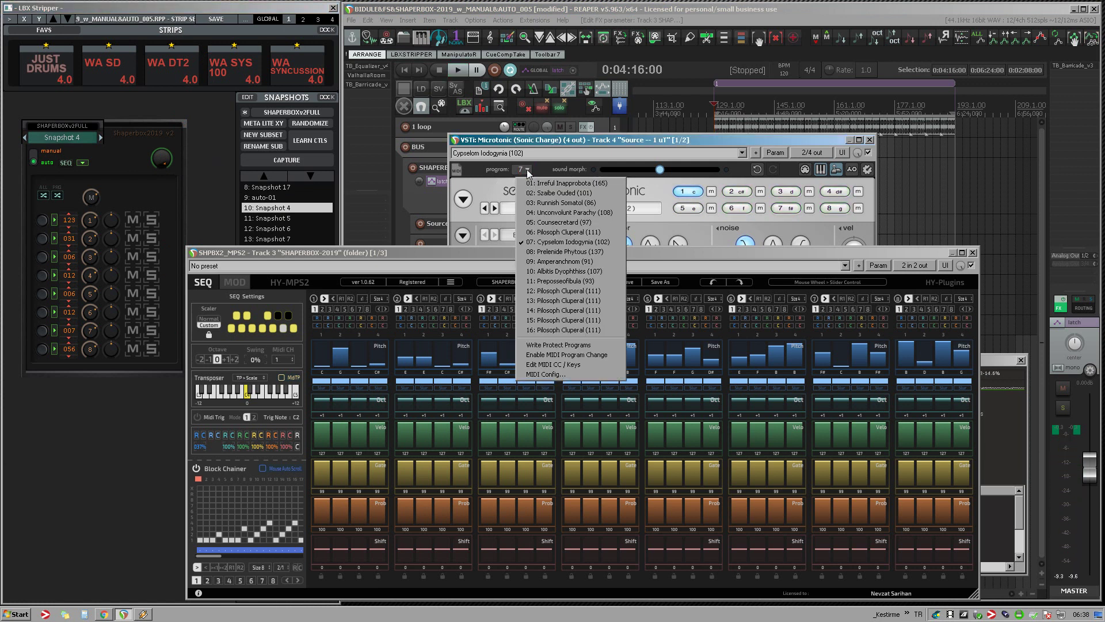
pyautogui.click(546, 251)
pyautogui.press('space')
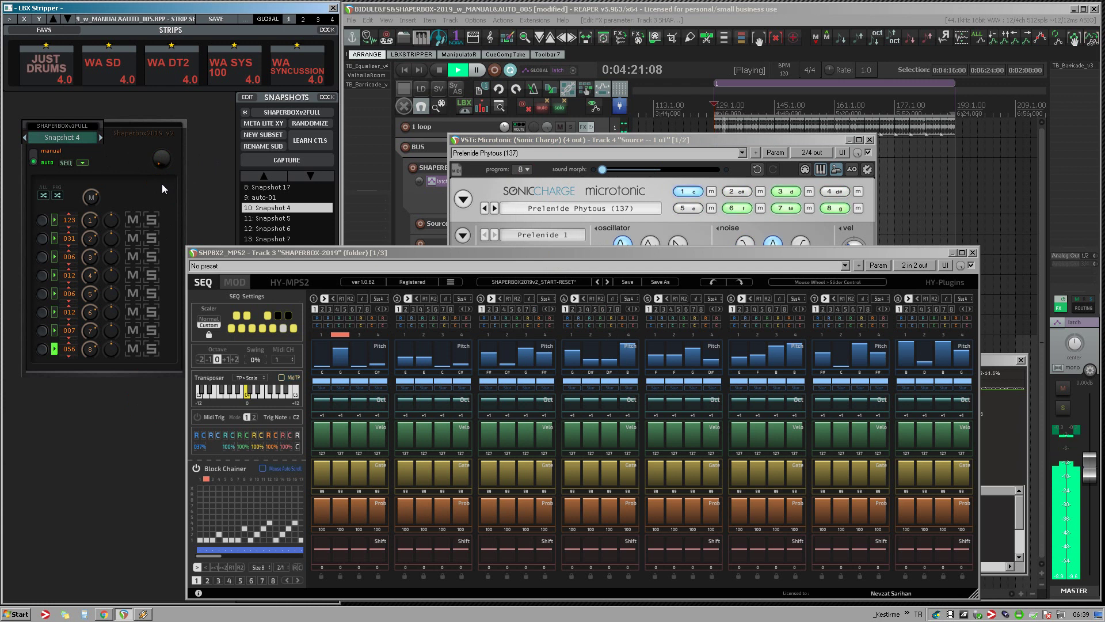
pyautogui.press('space')
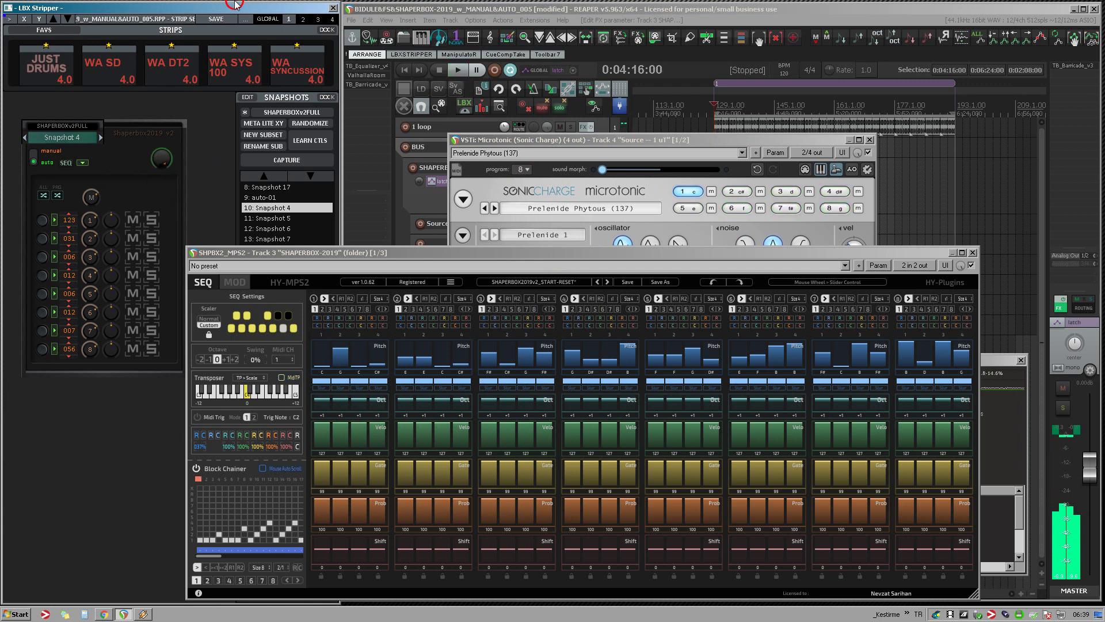
pyautogui.press('space')
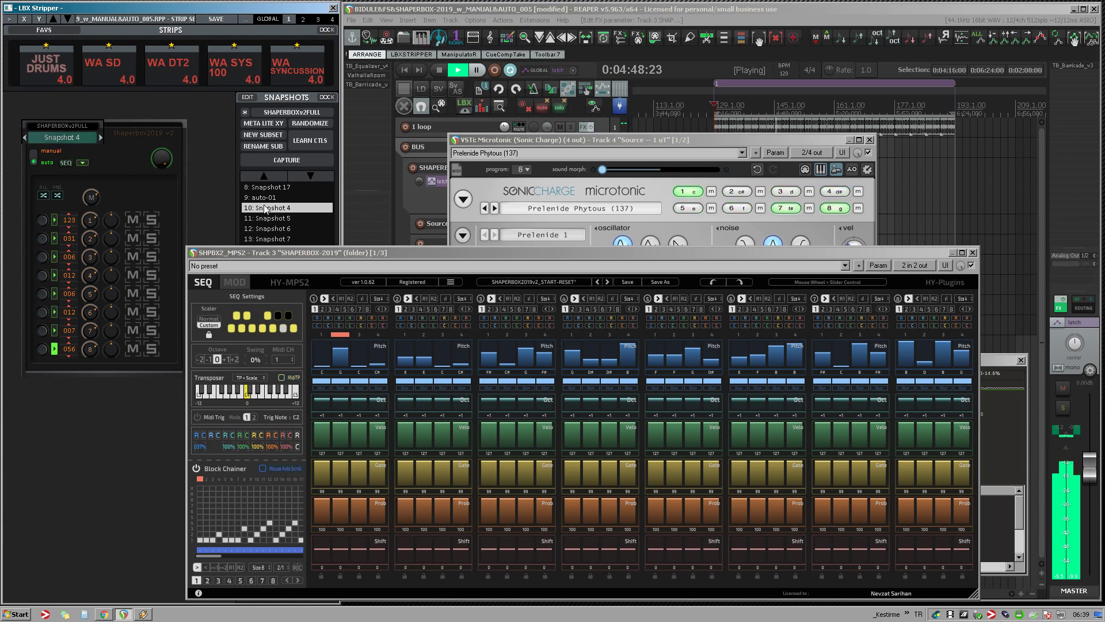
pyautogui.press('space')
# Load Microtonic program 09: Amperanchnom (91) and audition it with the ShaperBox strip's effect off
pyautogui.click(526, 170)
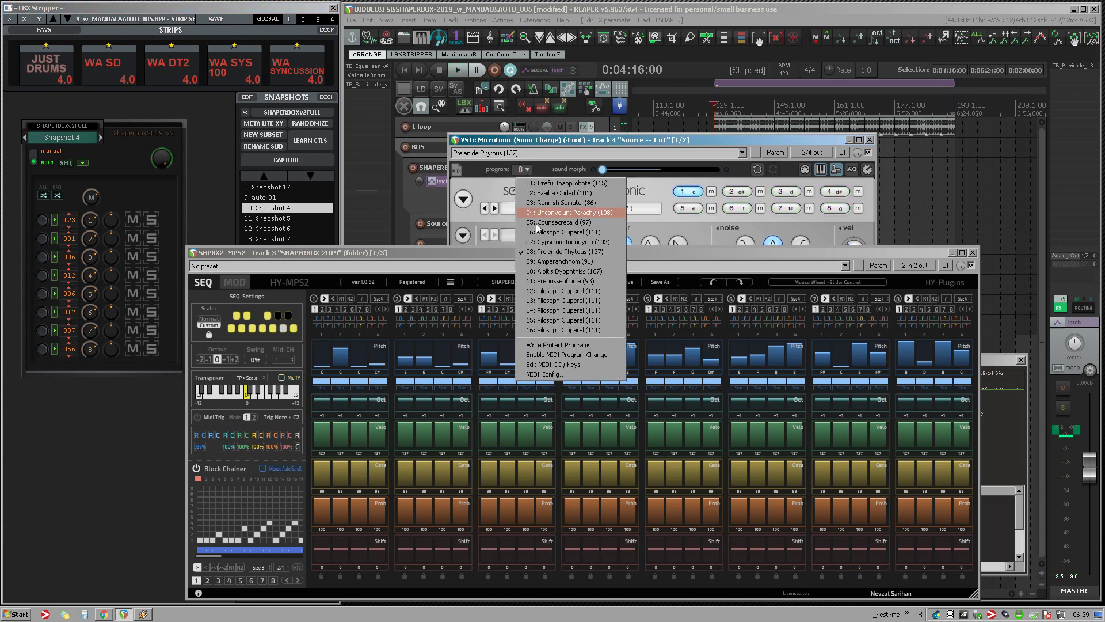
pyautogui.click(541, 270)
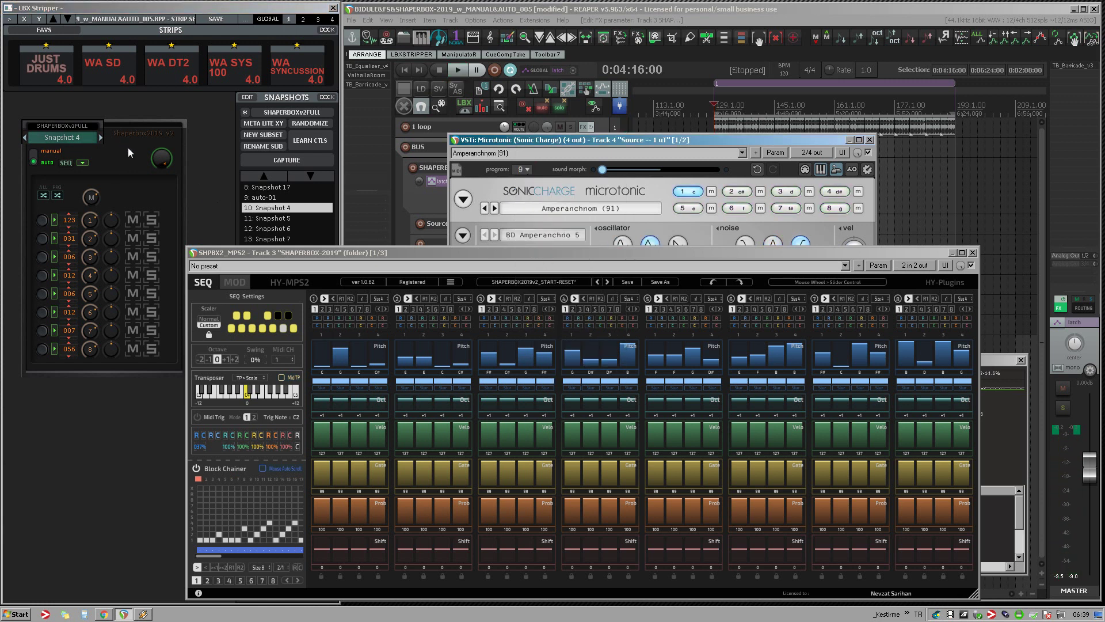
pyautogui.press('space')
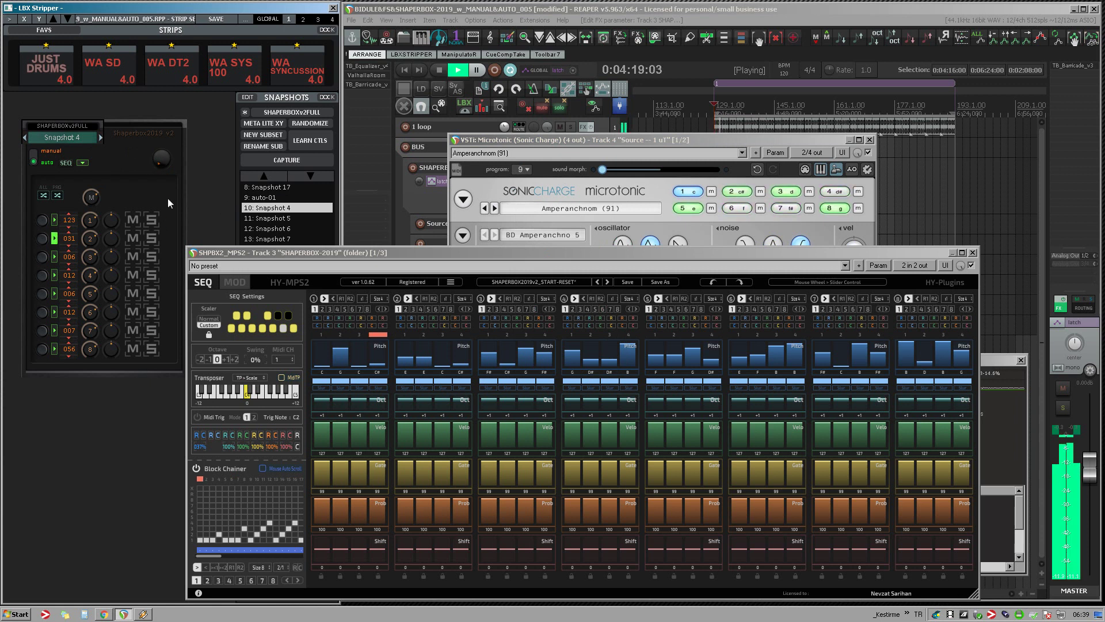
pyautogui.press('space')
# Recall Snapshot 5 on the ShaperBox strip, audition it with the effect on, and move the HY-MPS2 window down to uncover more of Microtonic
pyautogui.click(264, 219)
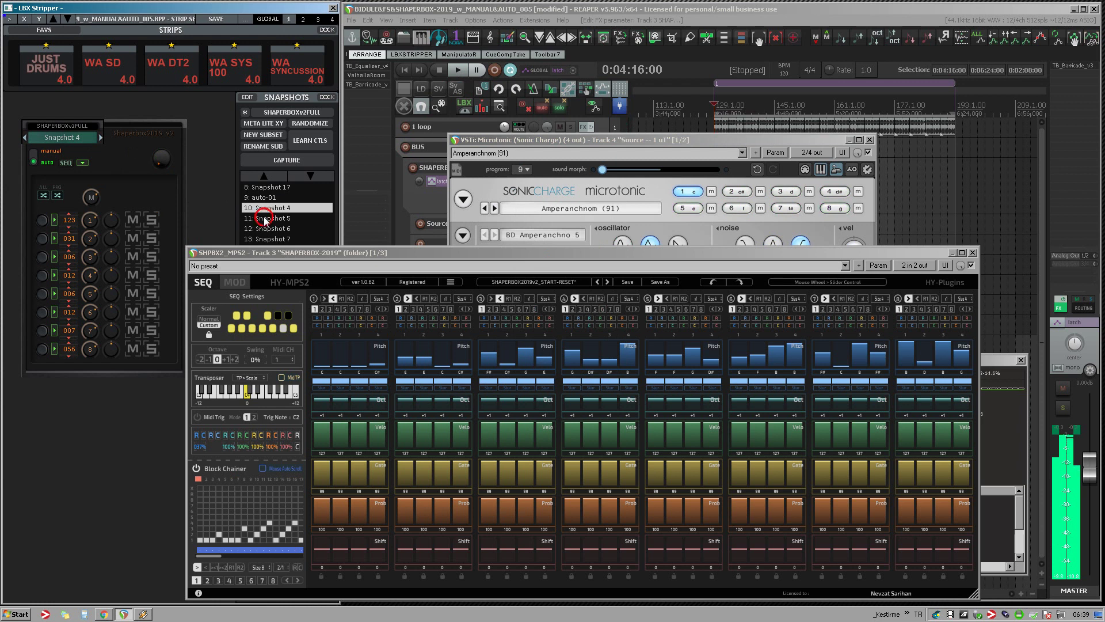
pyautogui.press('space')
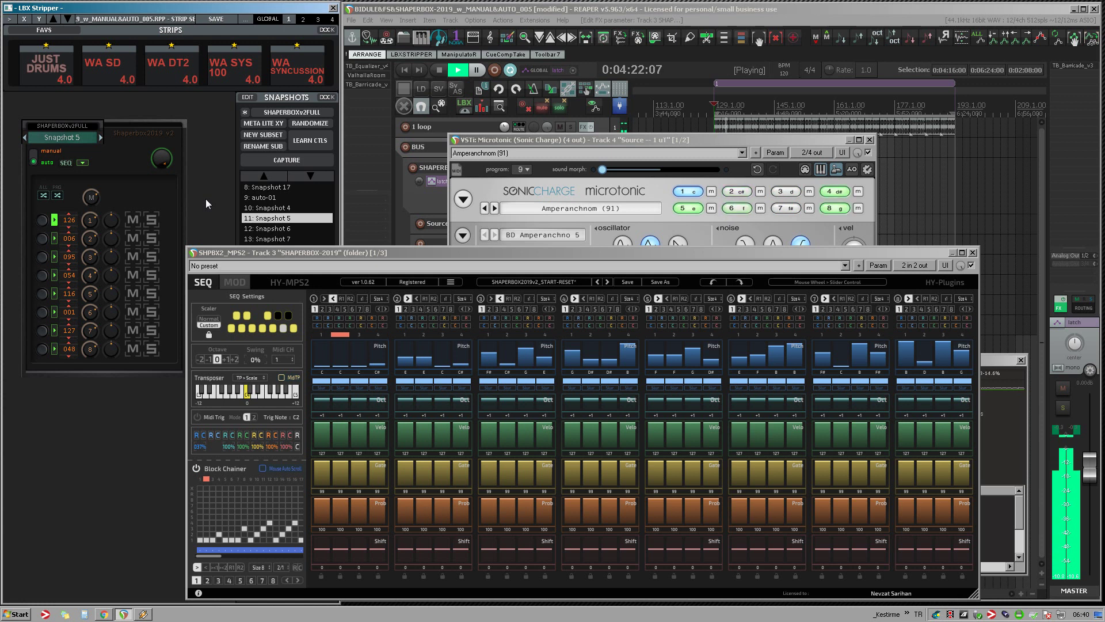
pyautogui.scroll(-2, 283, 227)
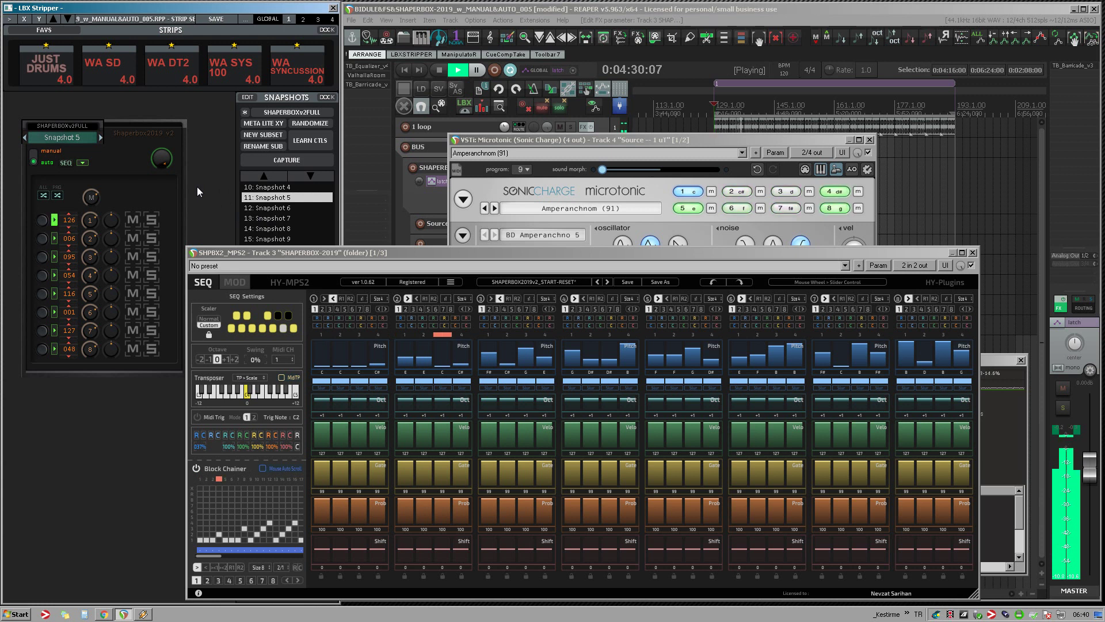
pyautogui.moveTo(460, 253); pyautogui.dragTo(468, 312)
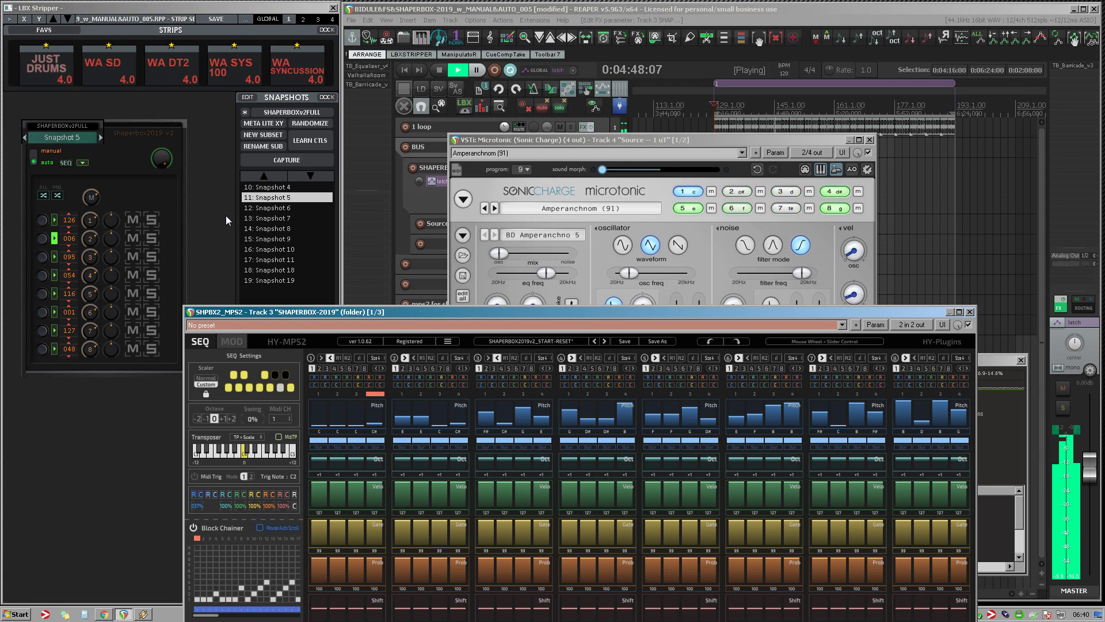
pyautogui.press('space')
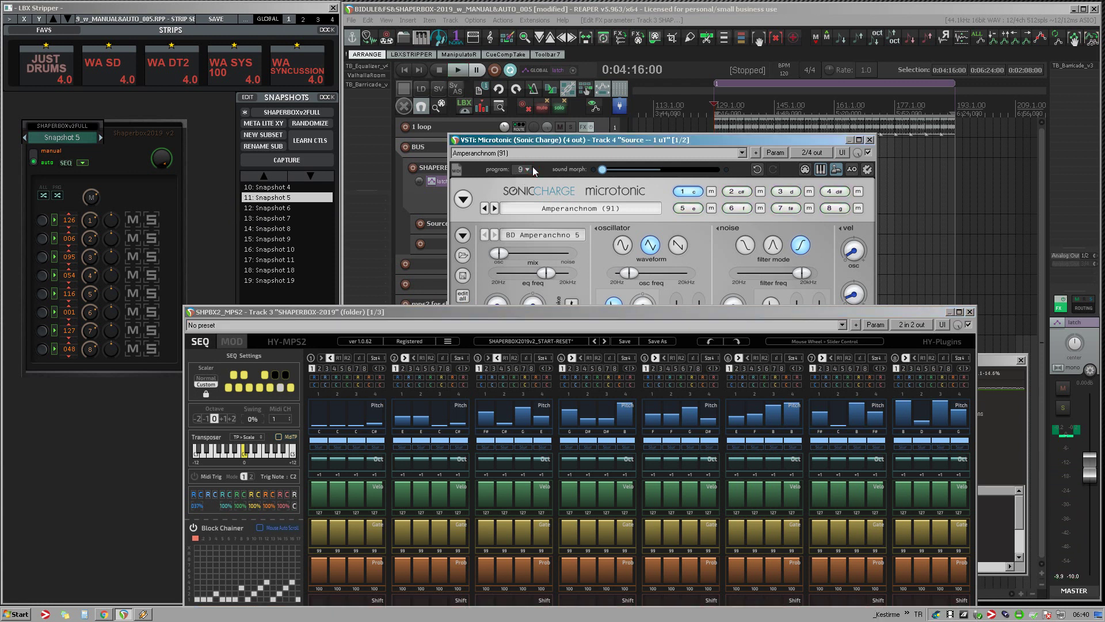
# Load Microtonic program 10: Albitis Dyophthiss (107) and audition it without the strip's effect, then with Snapshot 5 active
pyautogui.click(525, 169)
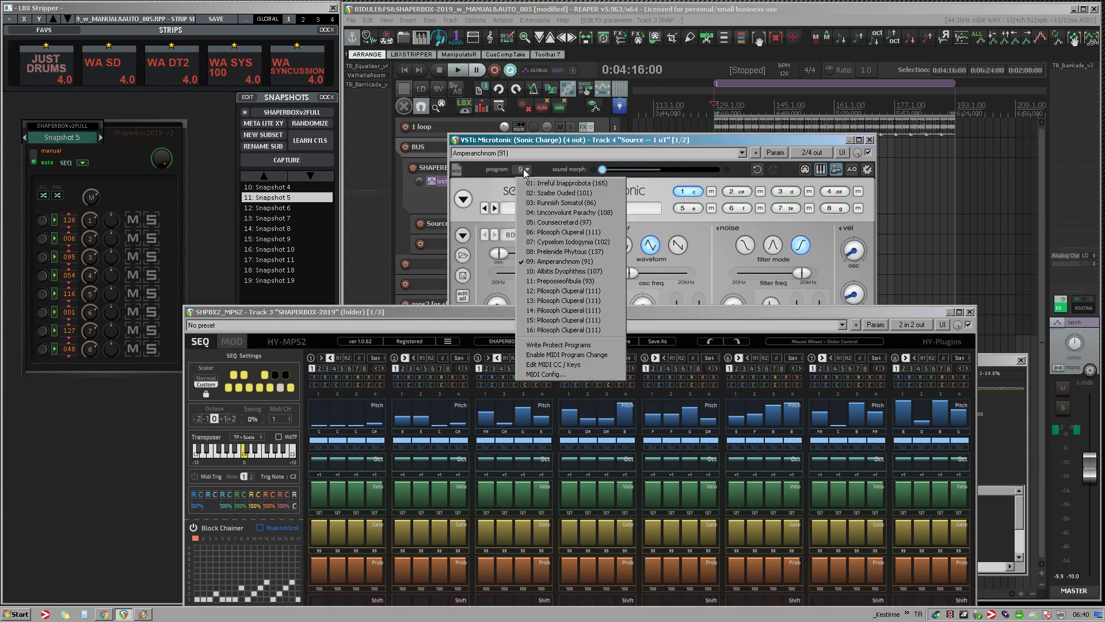
pyautogui.click(552, 257)
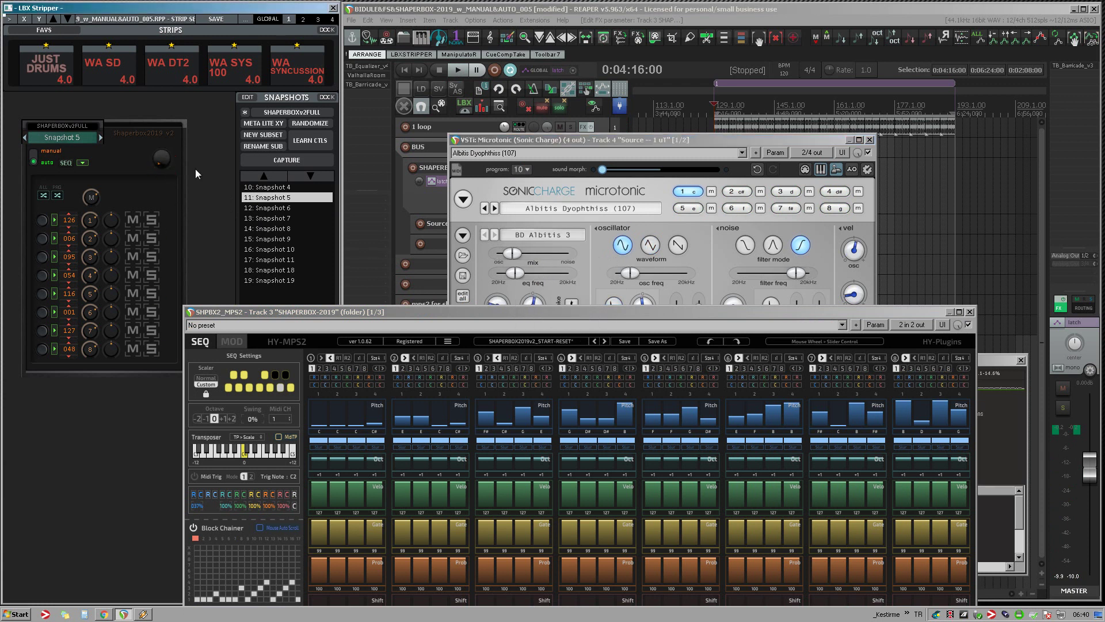
pyautogui.press('space')
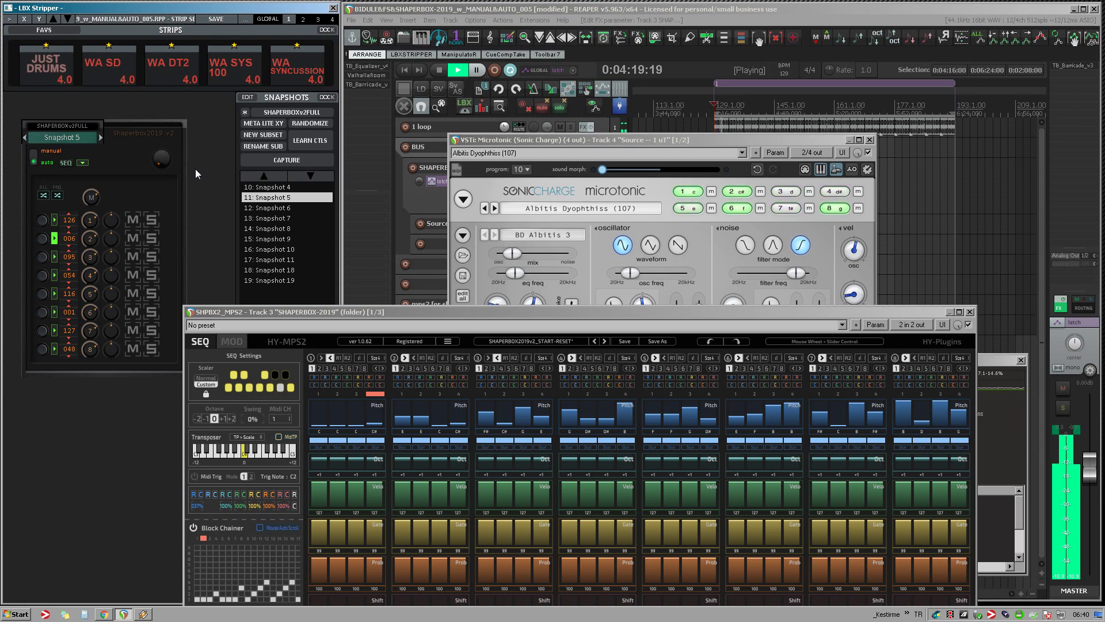
pyautogui.press('space')
pyautogui.click(160, 164)
pyautogui.press('space')
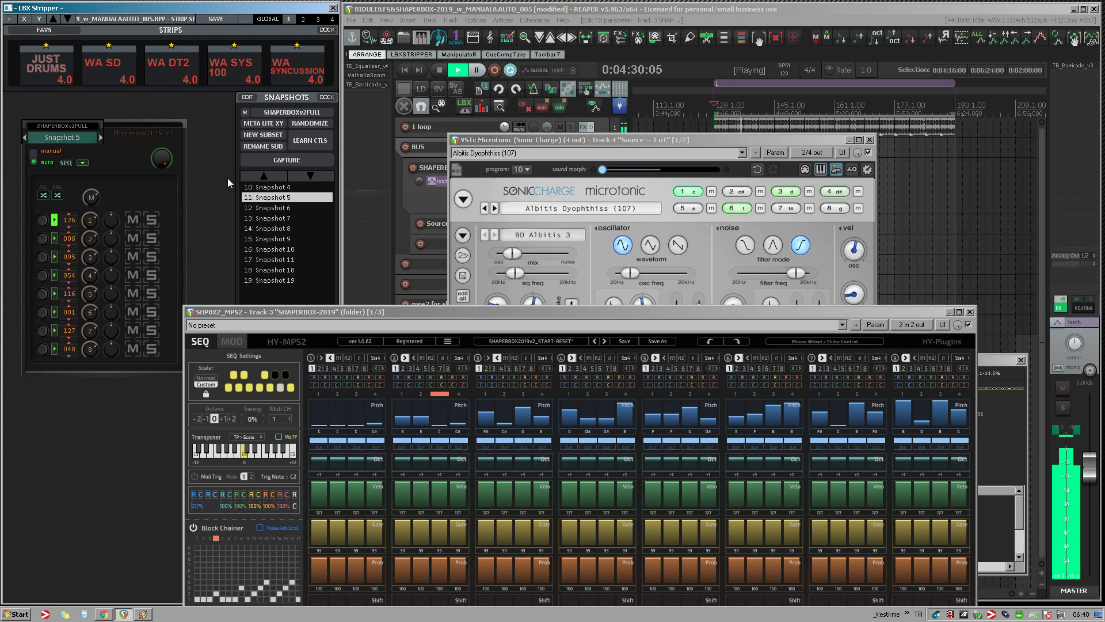
pyautogui.press('space')
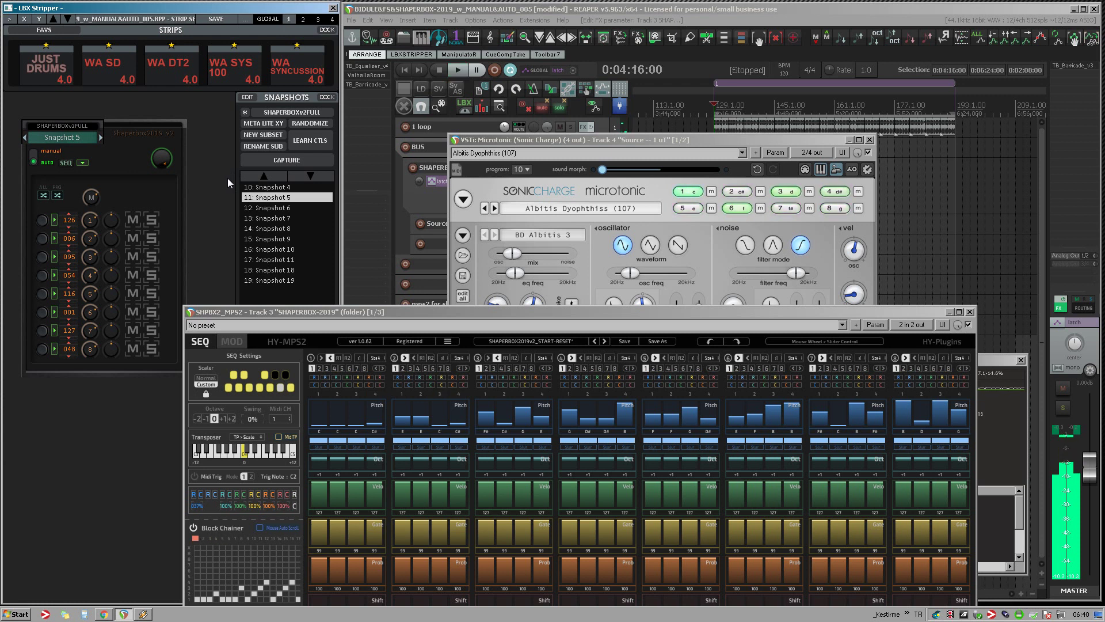
# Recall Snapshot 6 on the ShaperBox strip, listen to its sequenced pattern with the effect on, and stop playback
pyautogui.click(266, 209)
pyautogui.press('space')
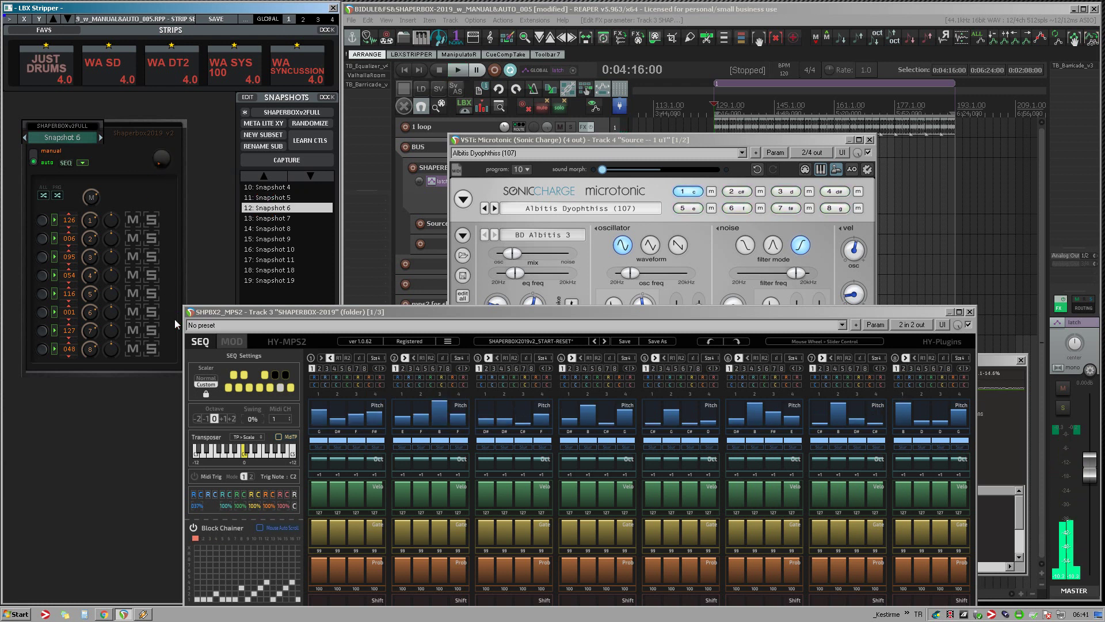
pyautogui.press('space')
pyautogui.press('space')
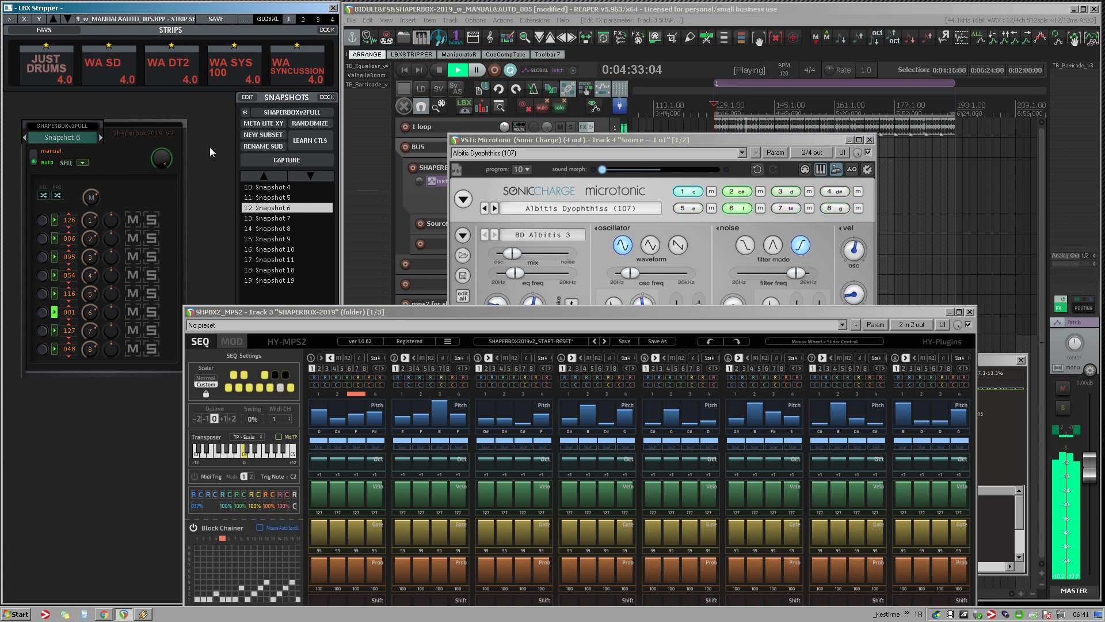
pyautogui.press('space')
# Recall Snapshot 7 on the ShaperBox strip, listen to its sequenced pattern on the current drum program, and stop playback
pyautogui.click(262, 221)
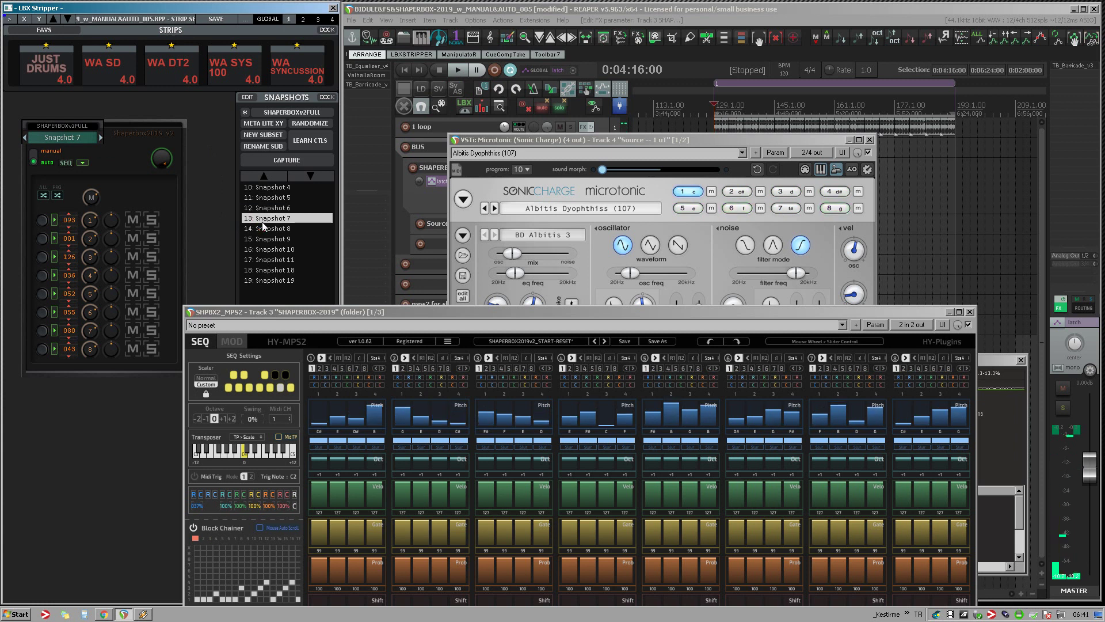
pyautogui.press('space')
pyautogui.press('space')
pyautogui.click(238, 13)
pyautogui.press('space')
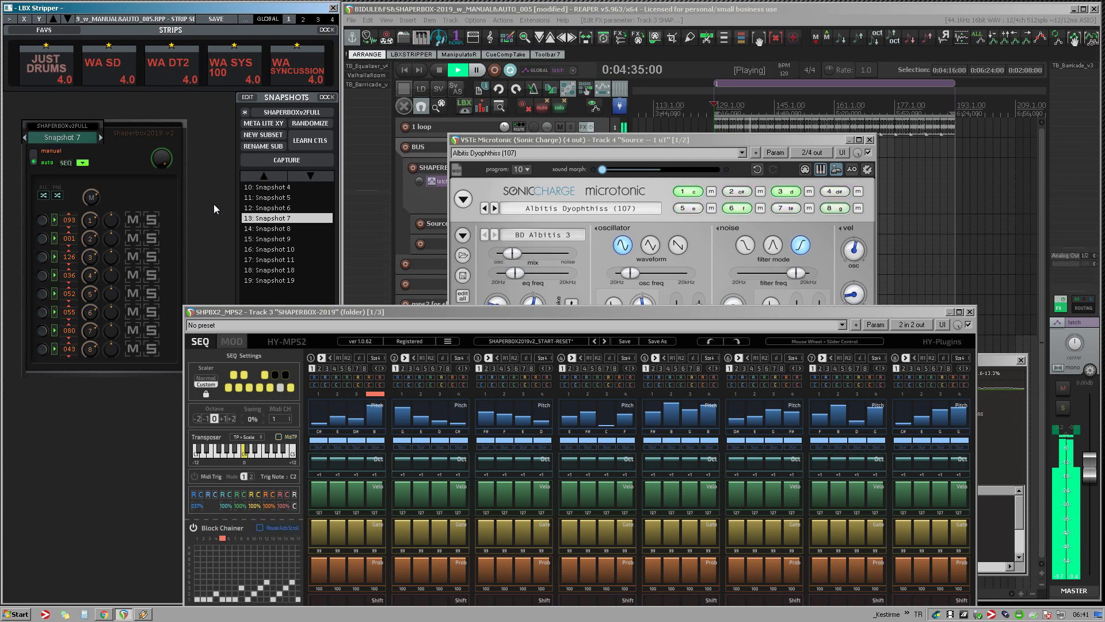
pyautogui.press('space')
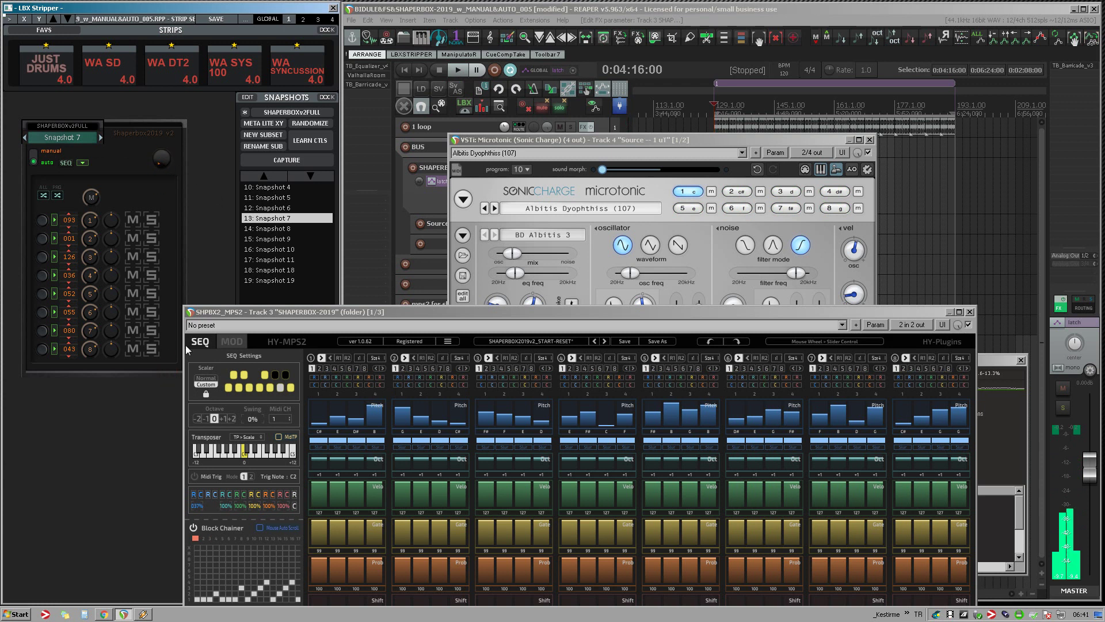
# Load Microtonic program 11: Preposseofibula (93) and audition it with the ShaperBox strip's effect off
pyautogui.click(517, 185)
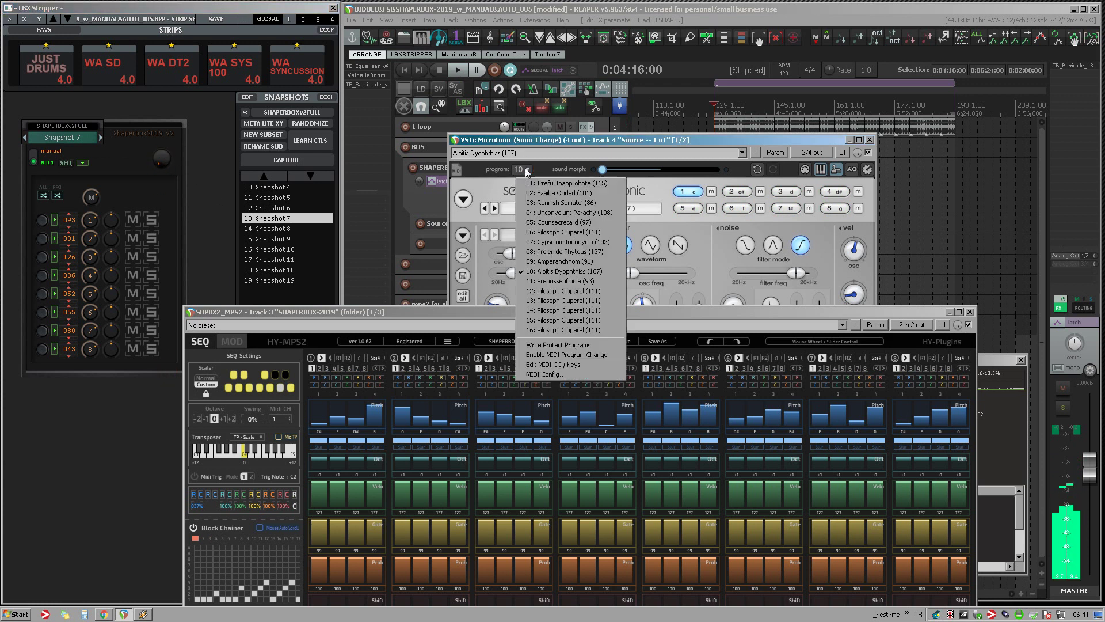
pyautogui.click(520, 282)
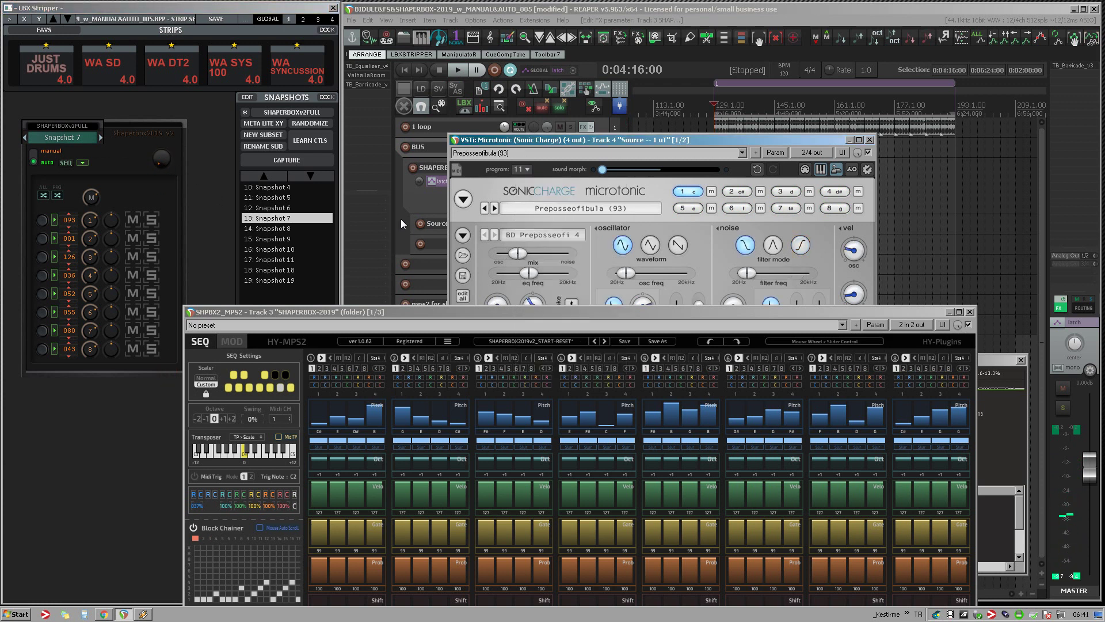
pyautogui.press('space')
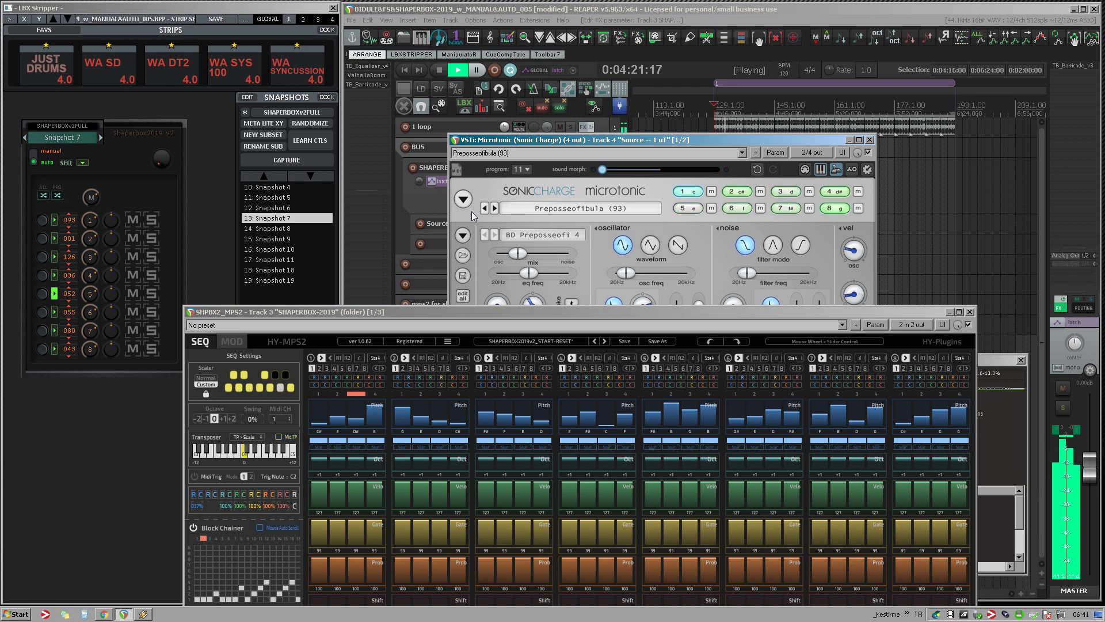
pyautogui.press('space')
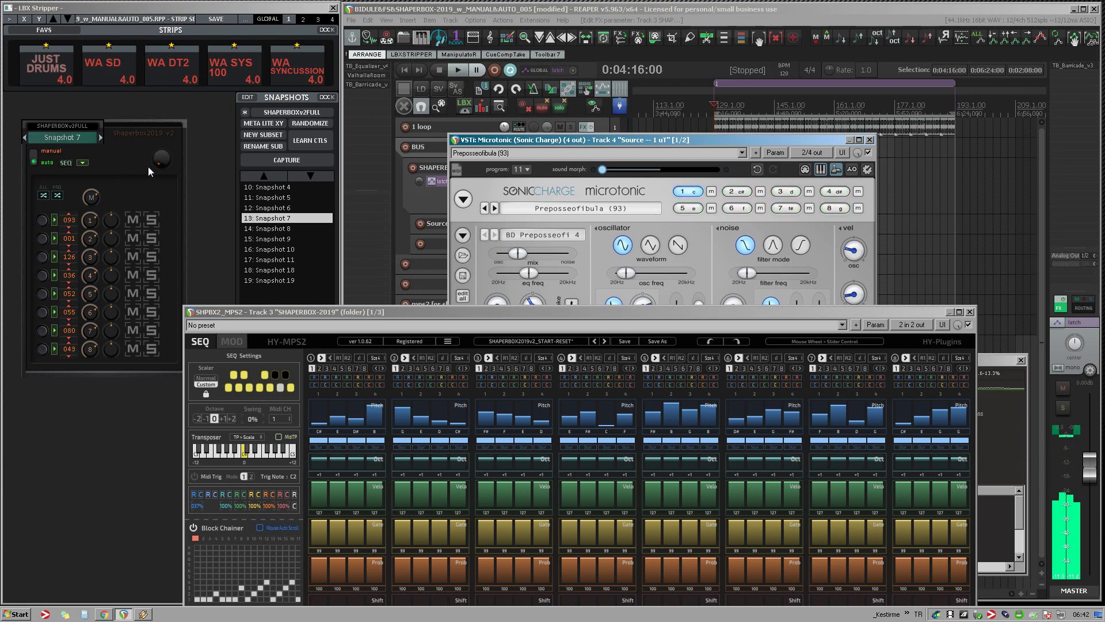
# Switch the ShaperBox strip's effect back on and audition Snapshot 7 on the Preposseofibula program in two playback passes
pyautogui.click(161, 159)
pyautogui.press('space')
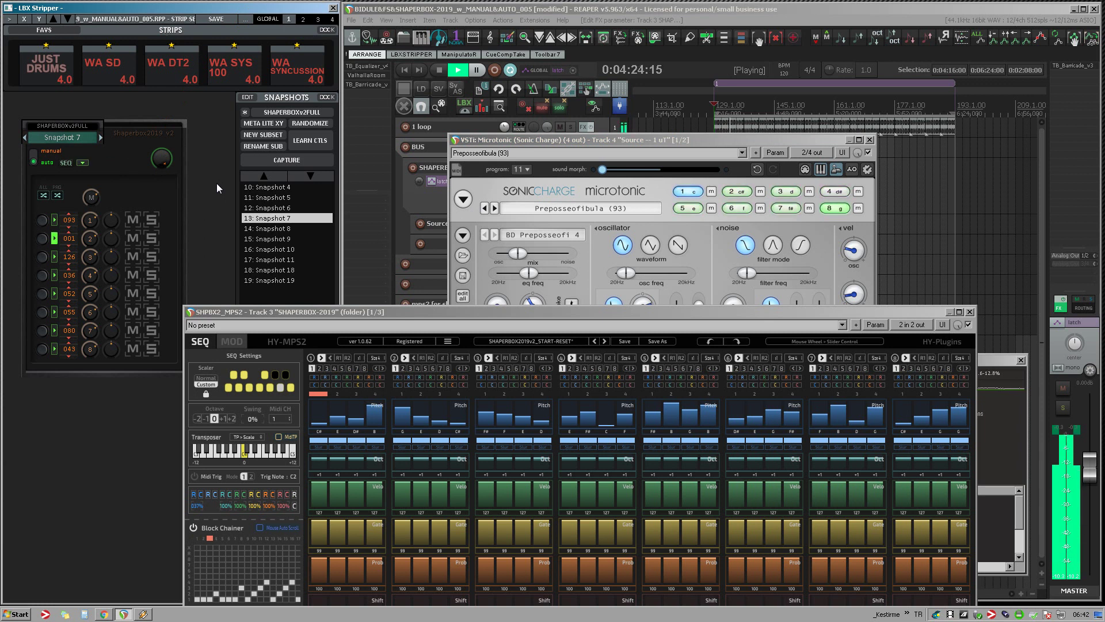
pyautogui.press('space')
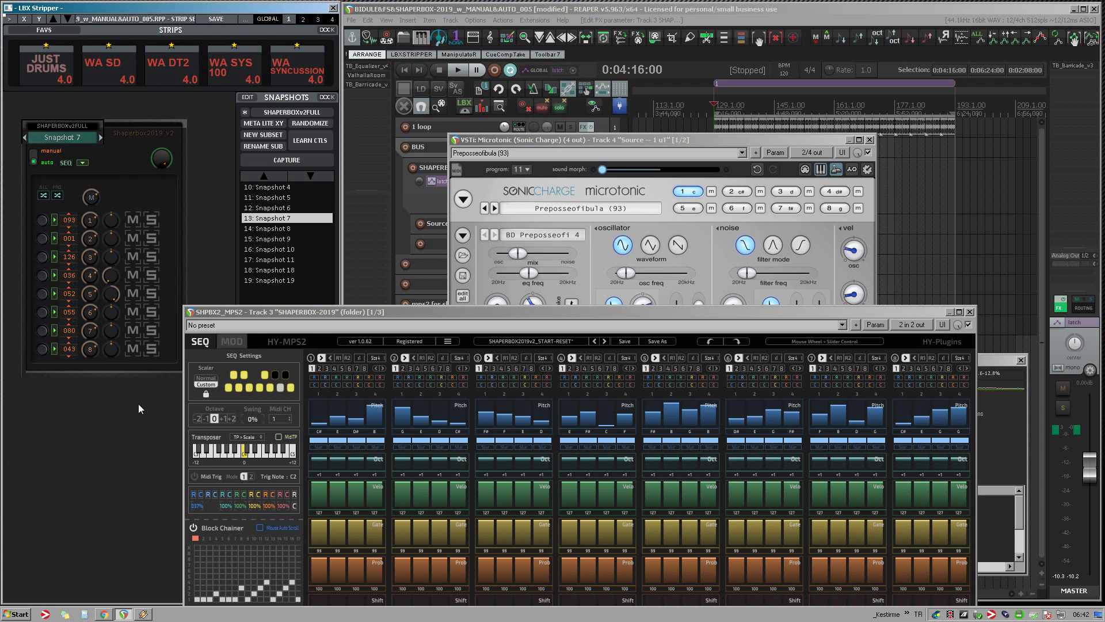
pyautogui.press('space')
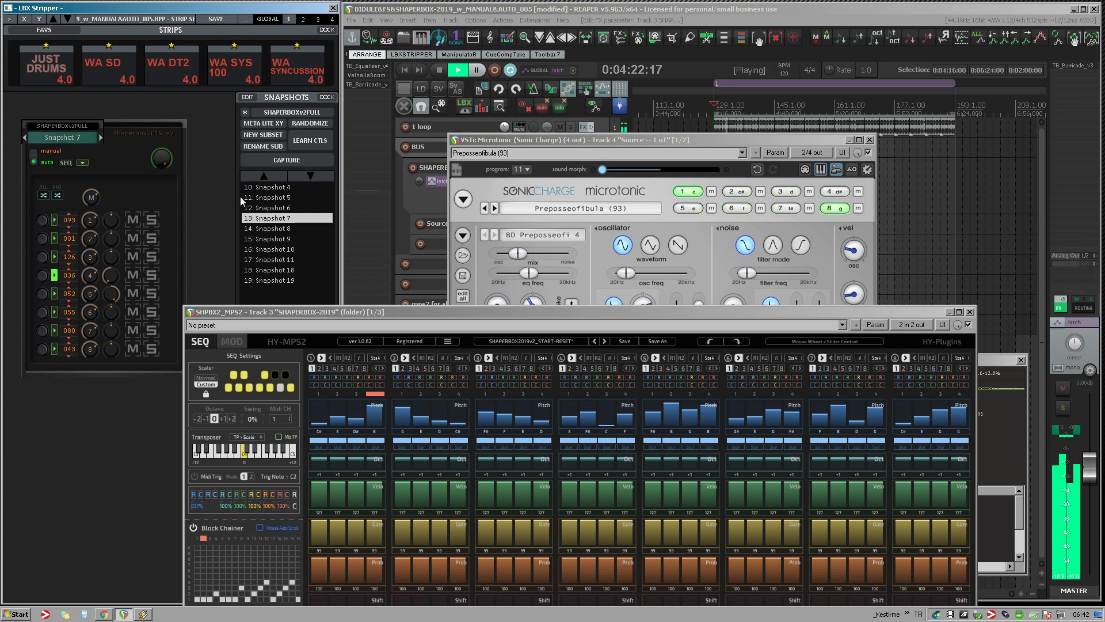
pyautogui.press('space')
# Recall Snapshot 8 on the ShaperBox strip, listen to its sequenced pattern, and stop playback
pyautogui.press('Down')
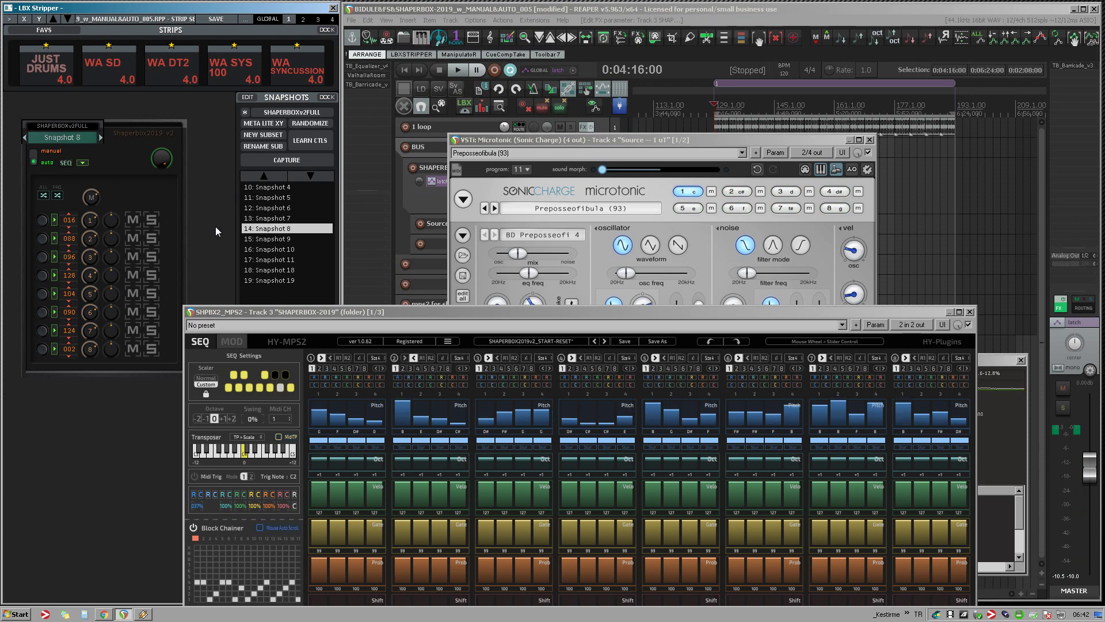
pyautogui.press('space')
pyautogui.press('space')
pyautogui.click(223, 3)
pyautogui.press('space')
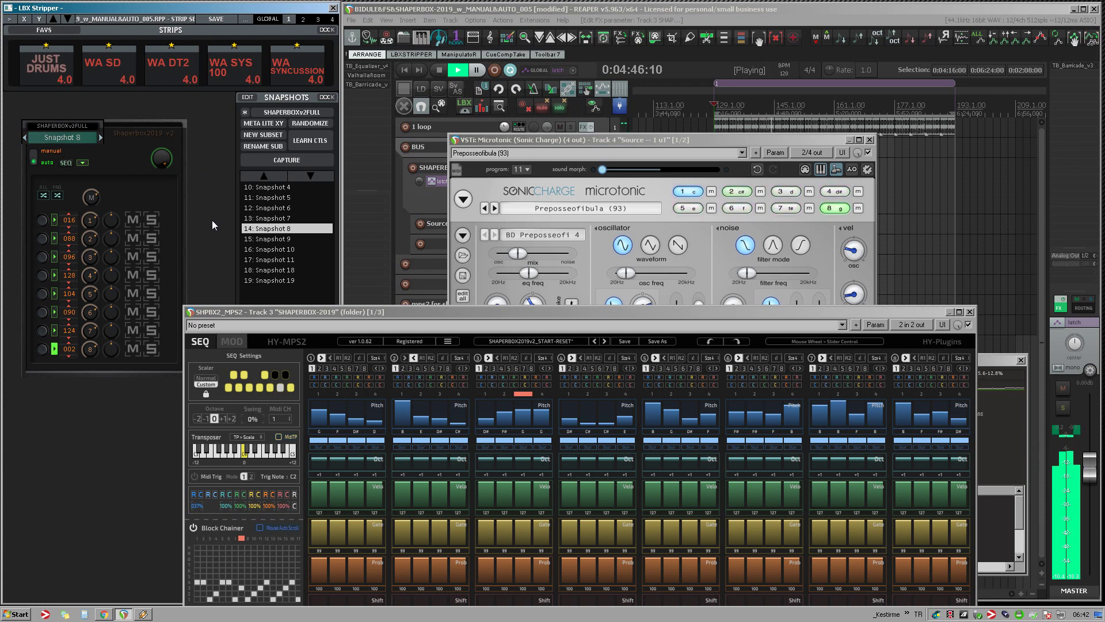
pyautogui.press('space')
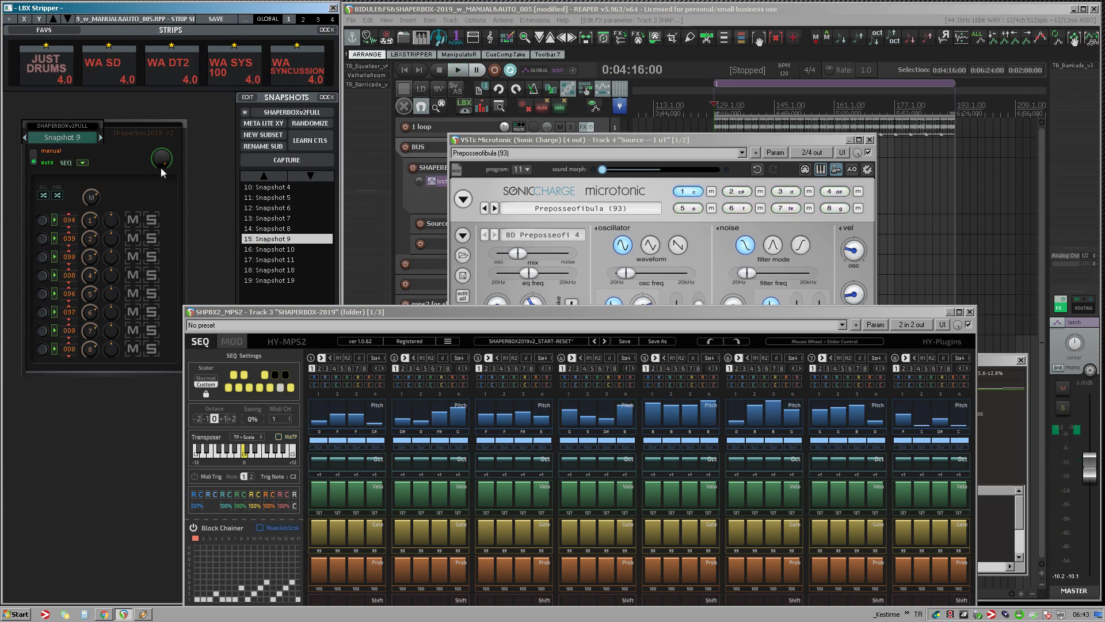
# Switch the strip's effect on with Snapshot 9 recalled, listen to its sequenced pattern, and stop playback
pyautogui.click(162, 159)
pyautogui.click(223, 35)
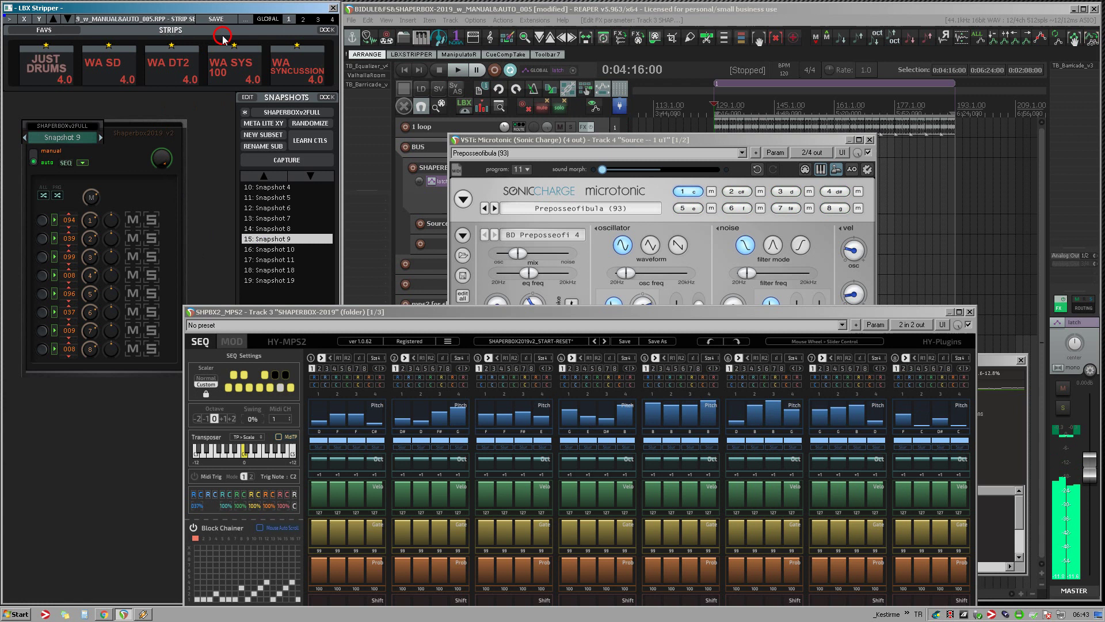
pyautogui.press('space')
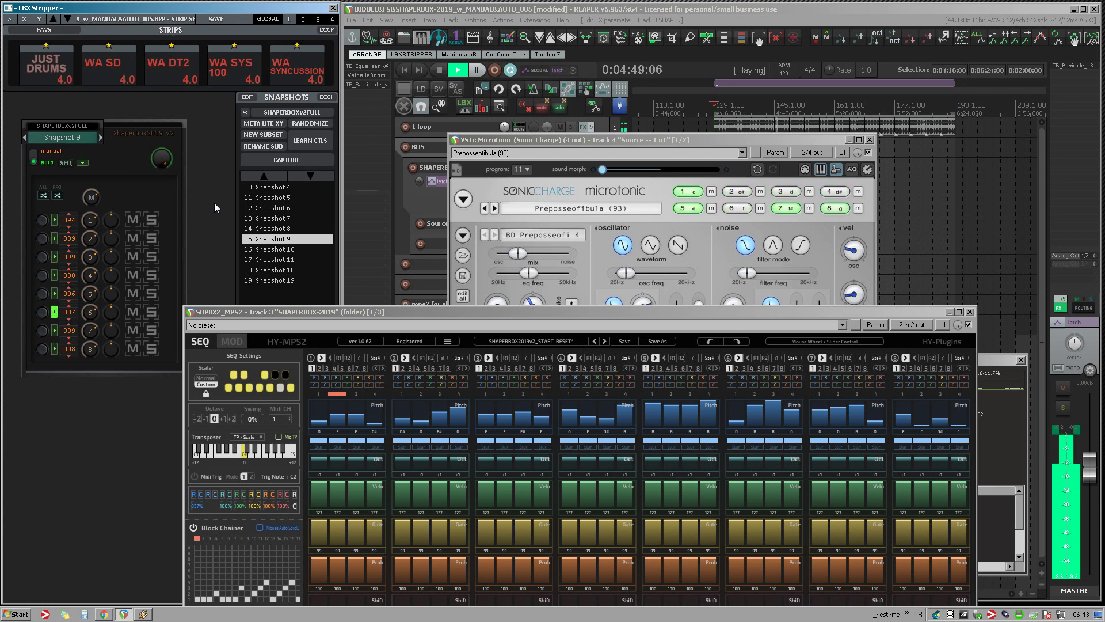
pyautogui.press('space')
# Load Microtonic program 01: Irreful Inapprobota (165) and audition it with the ShaperBox strip's effect off, and on with Snapshot 9
pyautogui.click(525, 170)
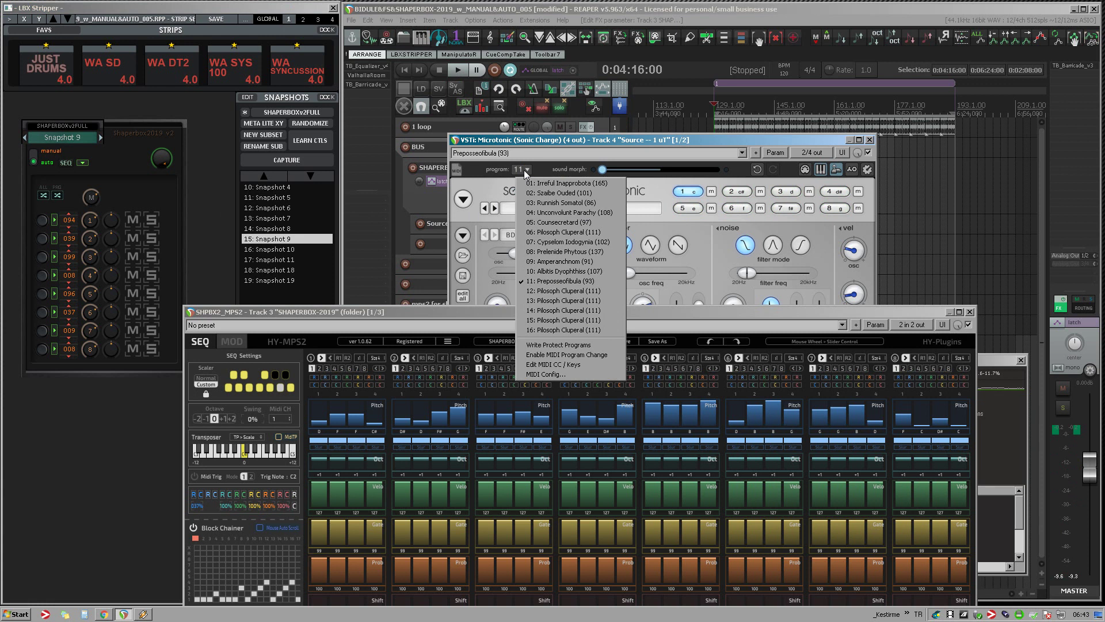
pyautogui.click(553, 183)
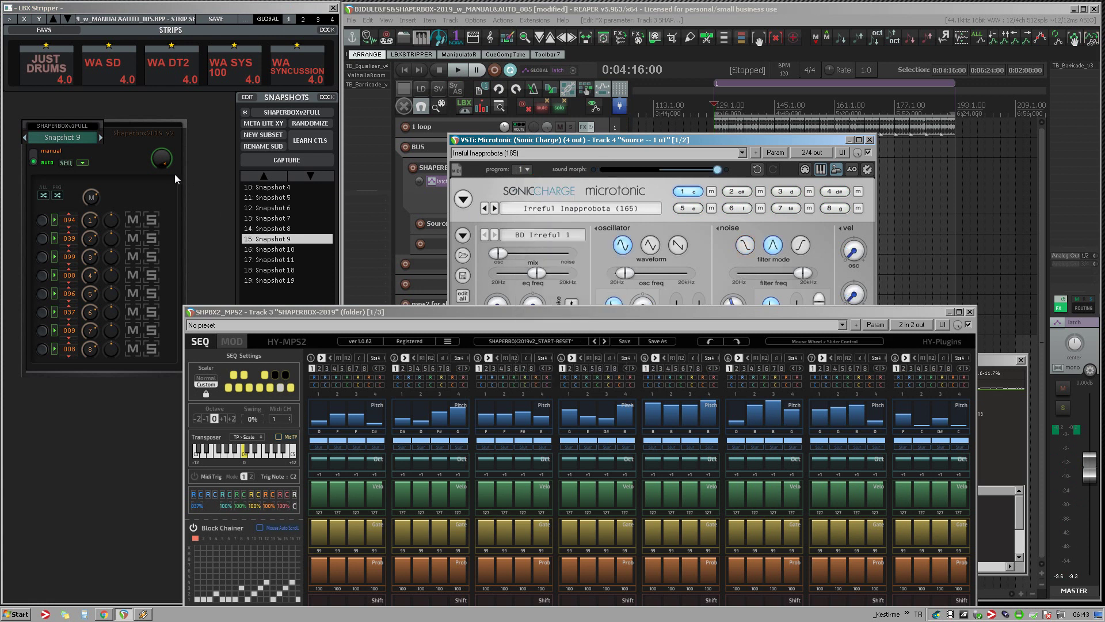
pyautogui.click(210, 225)
pyautogui.press('space')
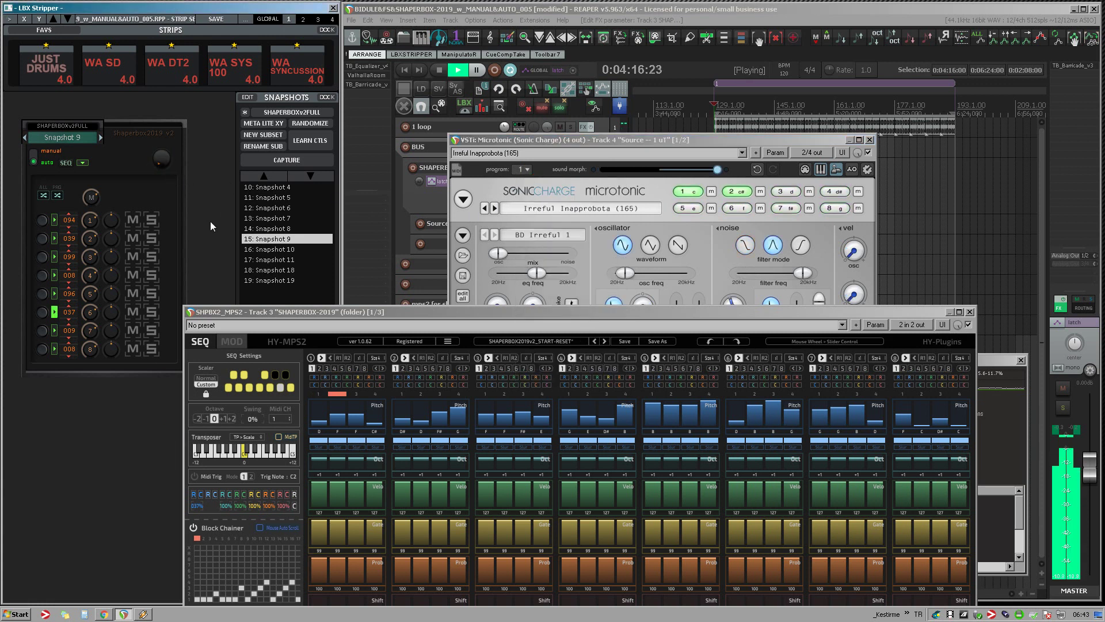
pyautogui.press('space')
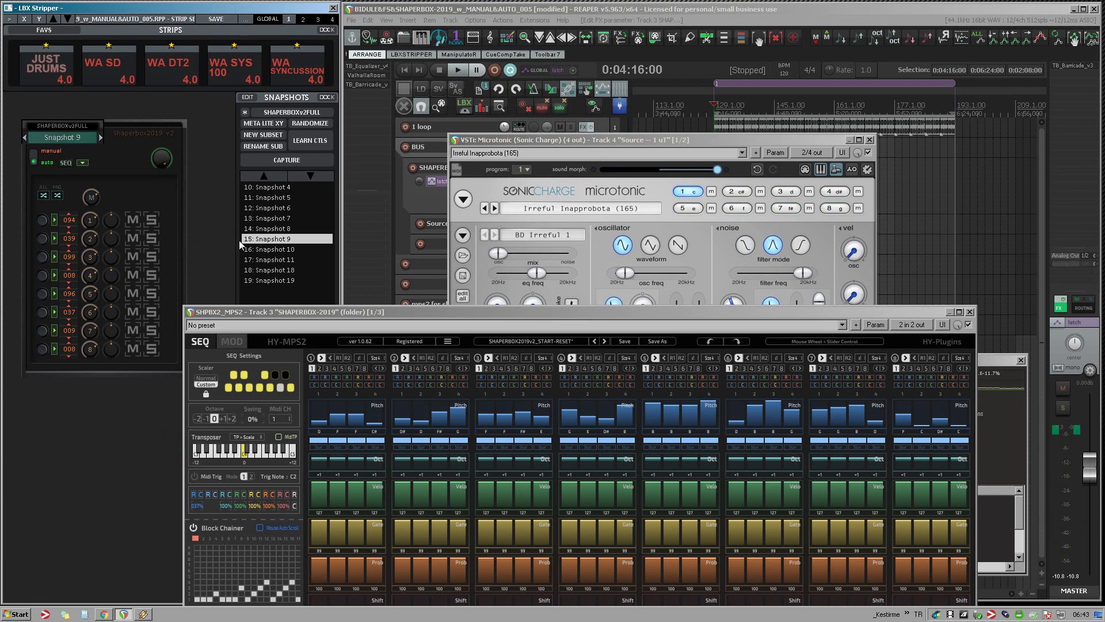
pyautogui.press('space')
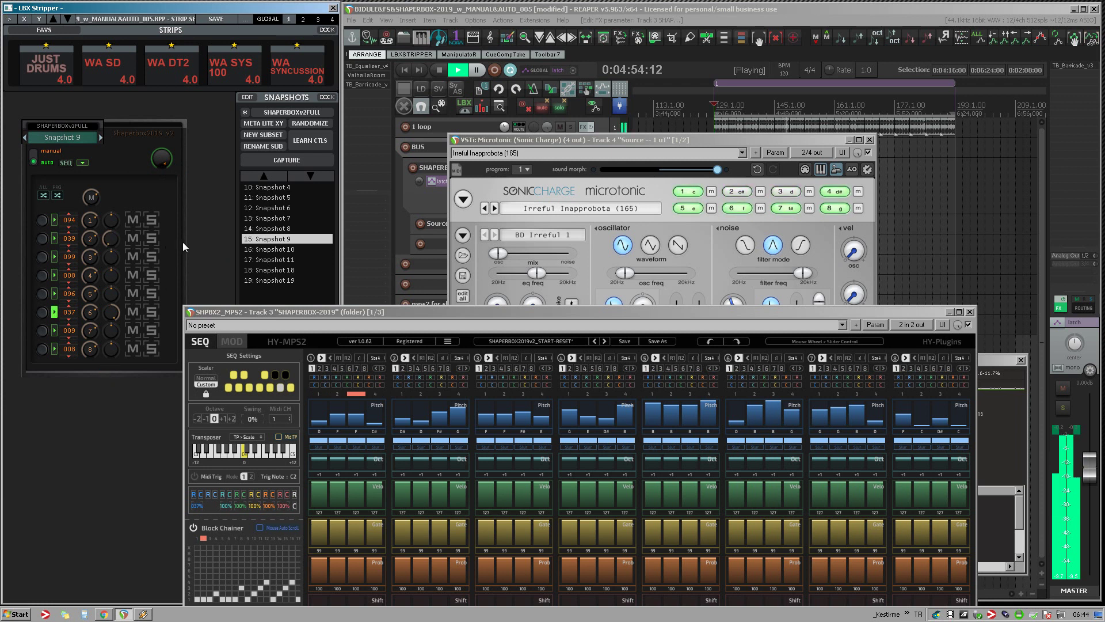
pyautogui.press('space')
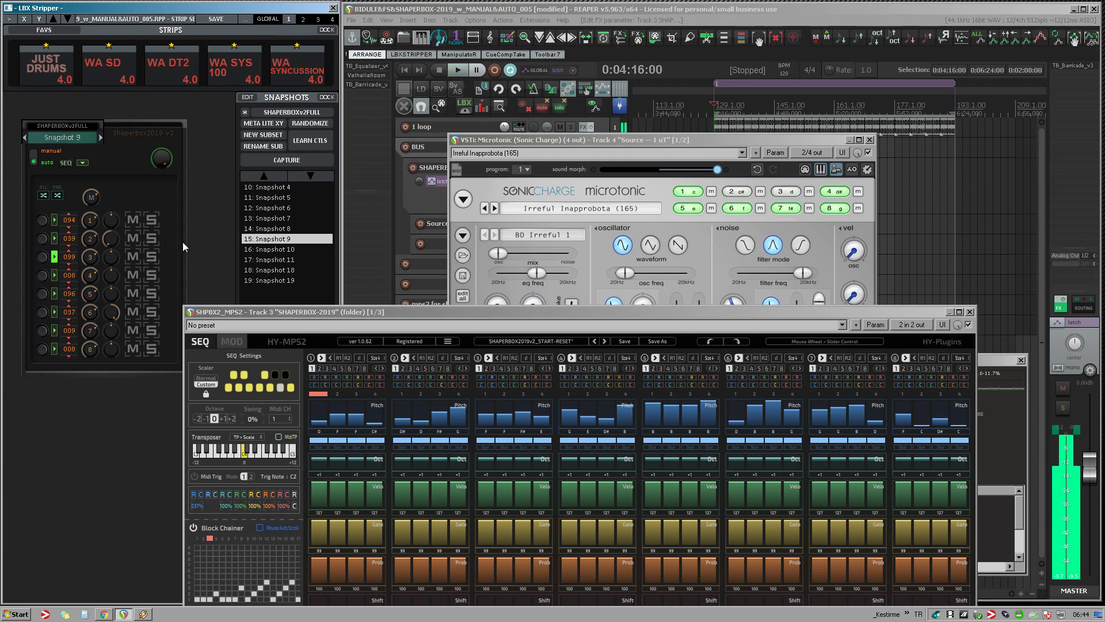
# Randomize the ShaperBox strip's eight slot values several times, auditioning each result on the Irreful Inapprobota program, and stop playback
pyautogui.press('space')
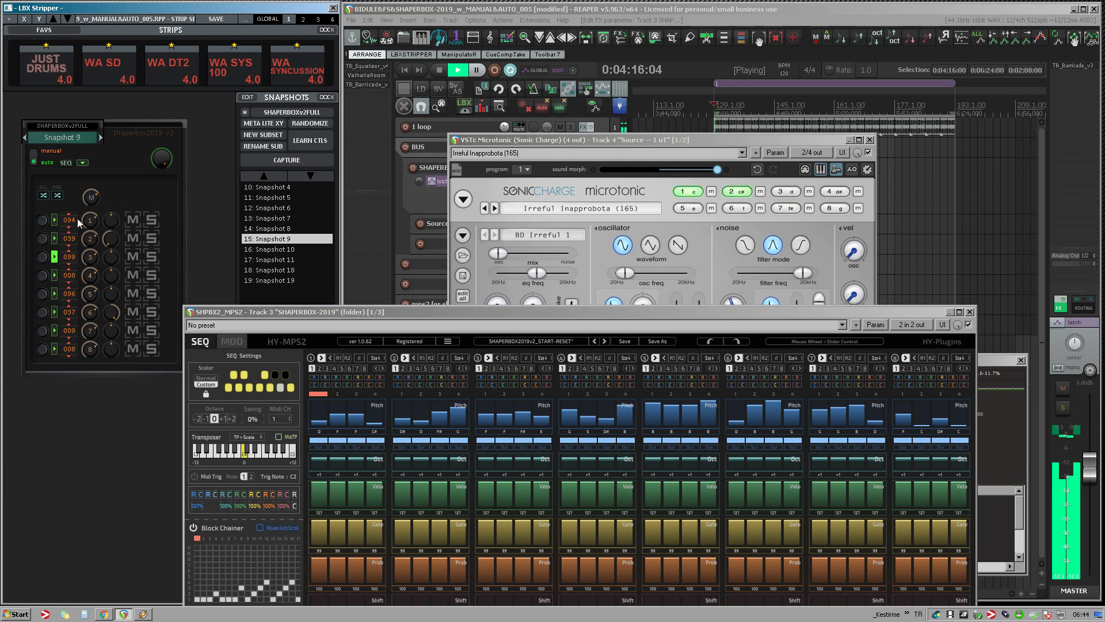
pyautogui.click(57, 196)
pyautogui.click(57, 196)
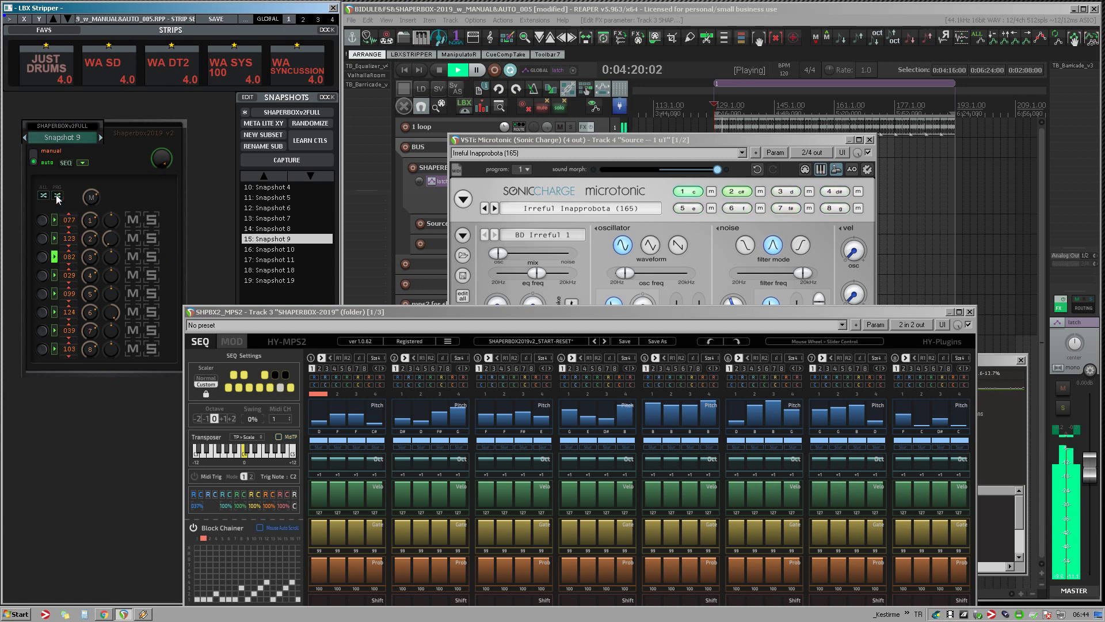
pyautogui.press('space')
pyautogui.press('space')
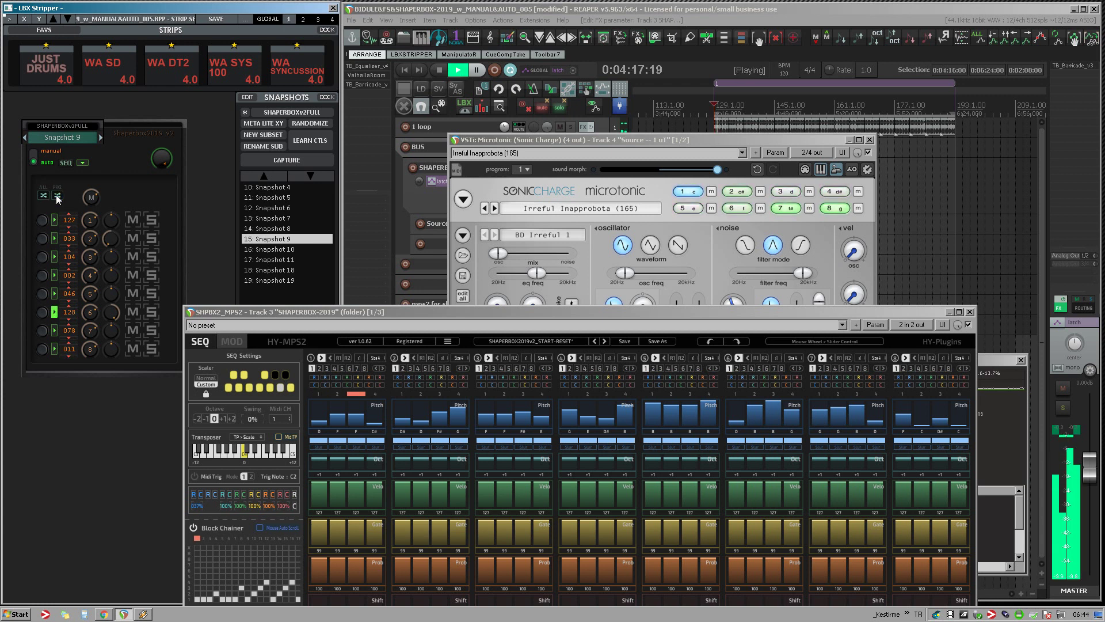
pyautogui.click(57, 196)
pyautogui.press('space')
pyautogui.click(57, 196)
pyautogui.press('space')
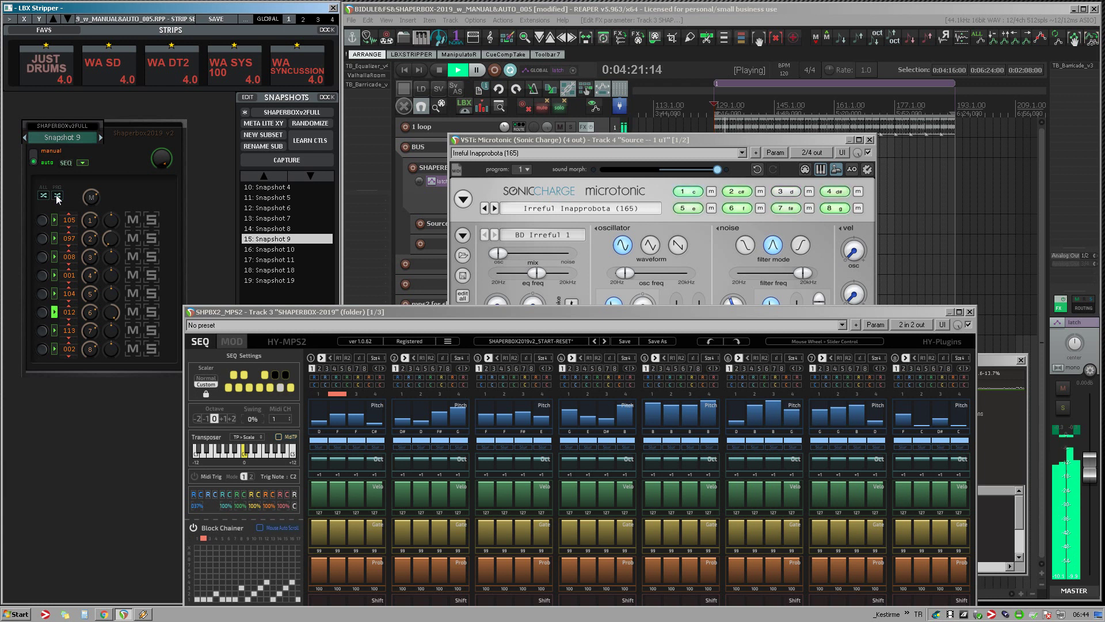
pyautogui.press('space')
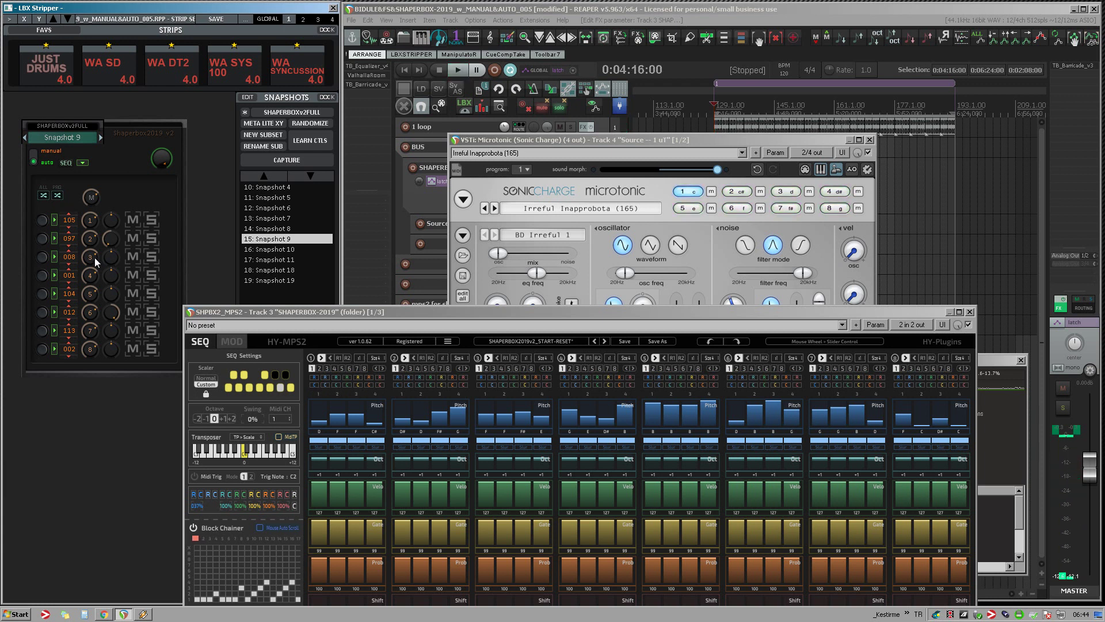
# Tweak the strip's numbered slot knobs, including 5 and 2, and audition the sequenced pattern in two playback passes
pyautogui.click(93, 293)
pyautogui.press('space')
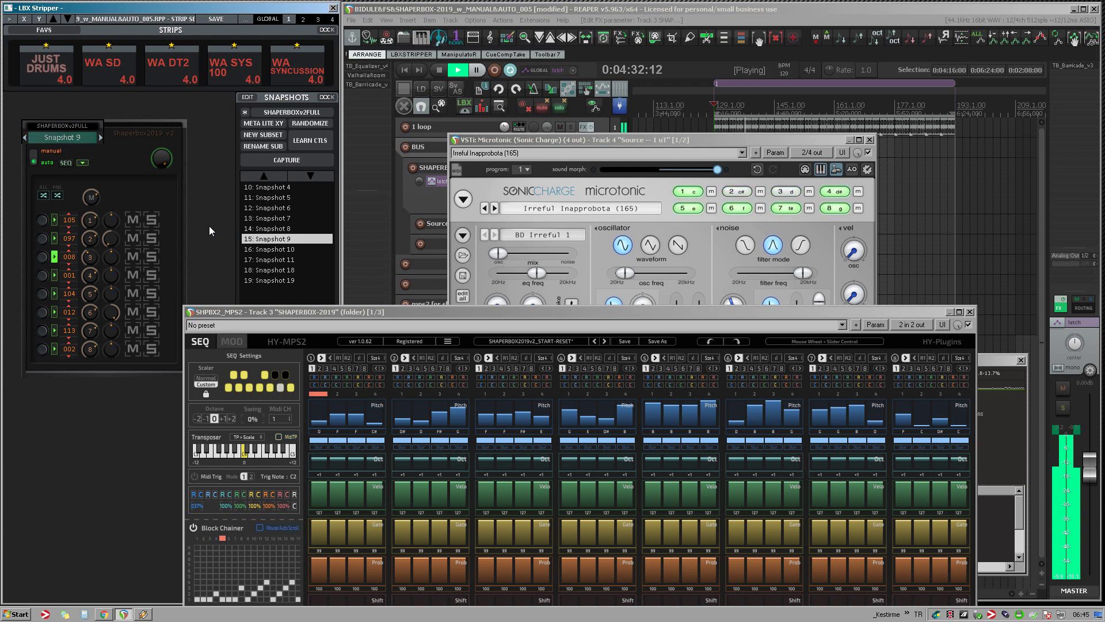
pyautogui.press('space')
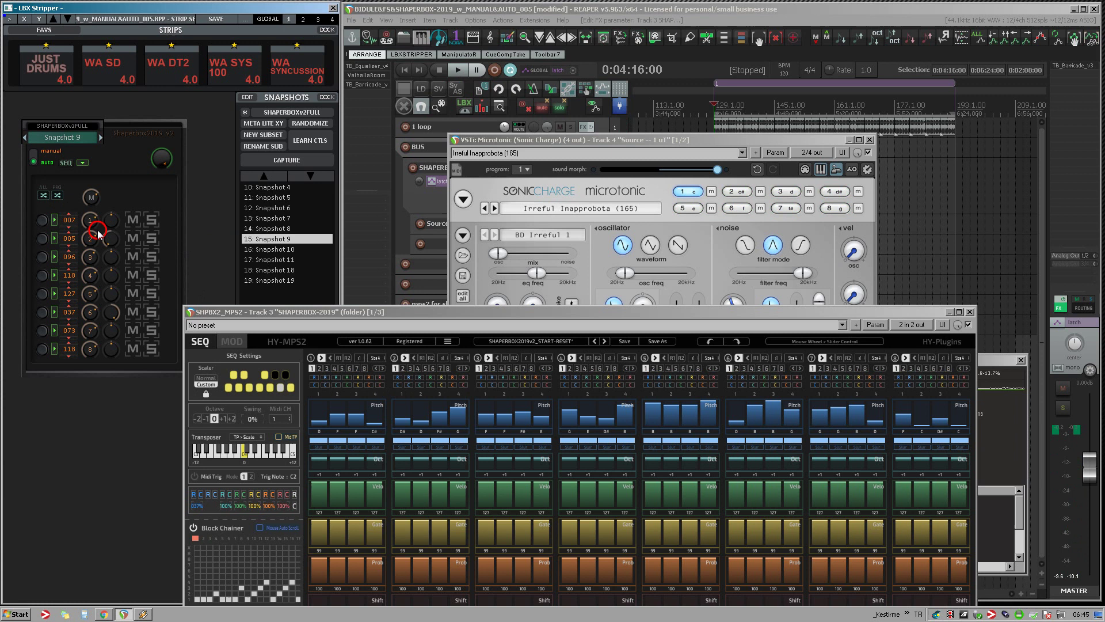
pyautogui.press('space')
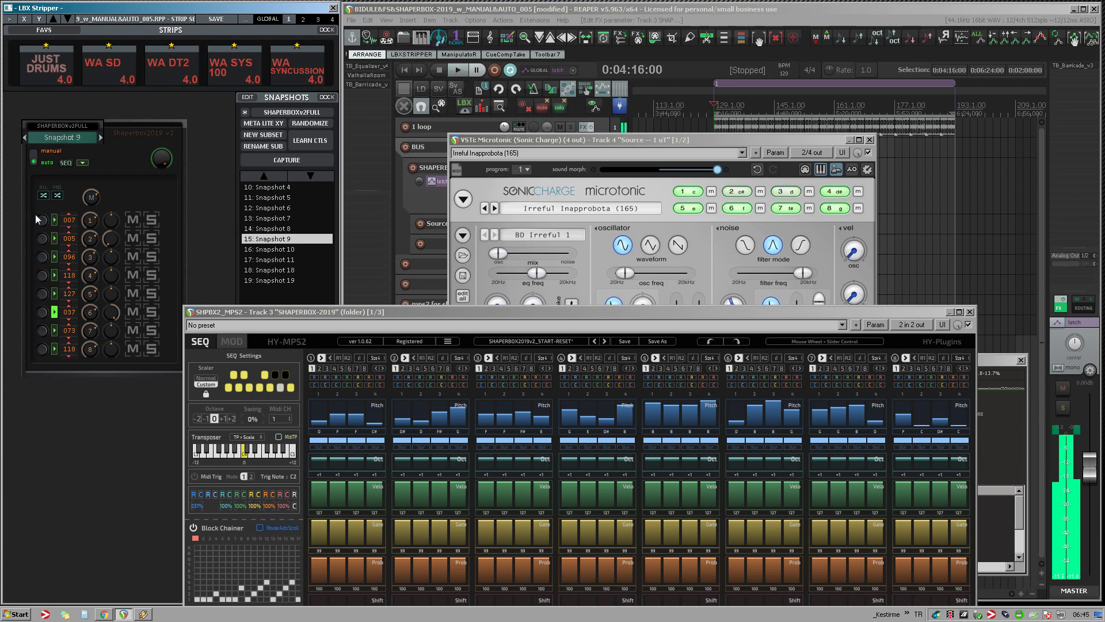
pyautogui.press('space')
# Randomize the strip's slot values again until a new pattern is found, adjusting slot 6's knob and listening between attempts
pyautogui.click(58, 195)
pyautogui.press('space')
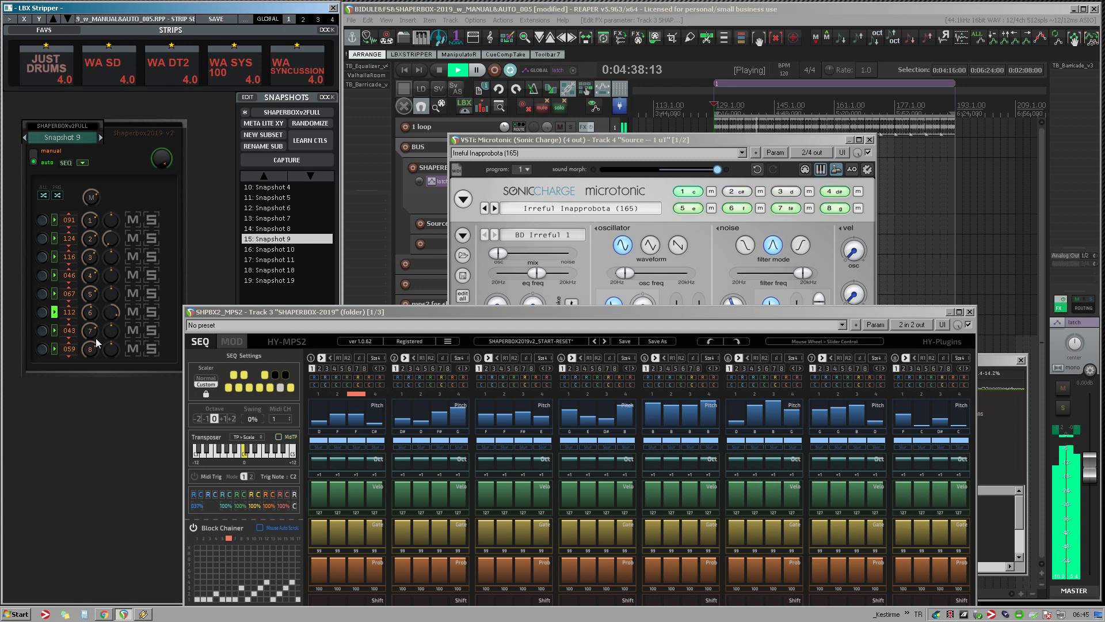
pyautogui.click(90, 317)
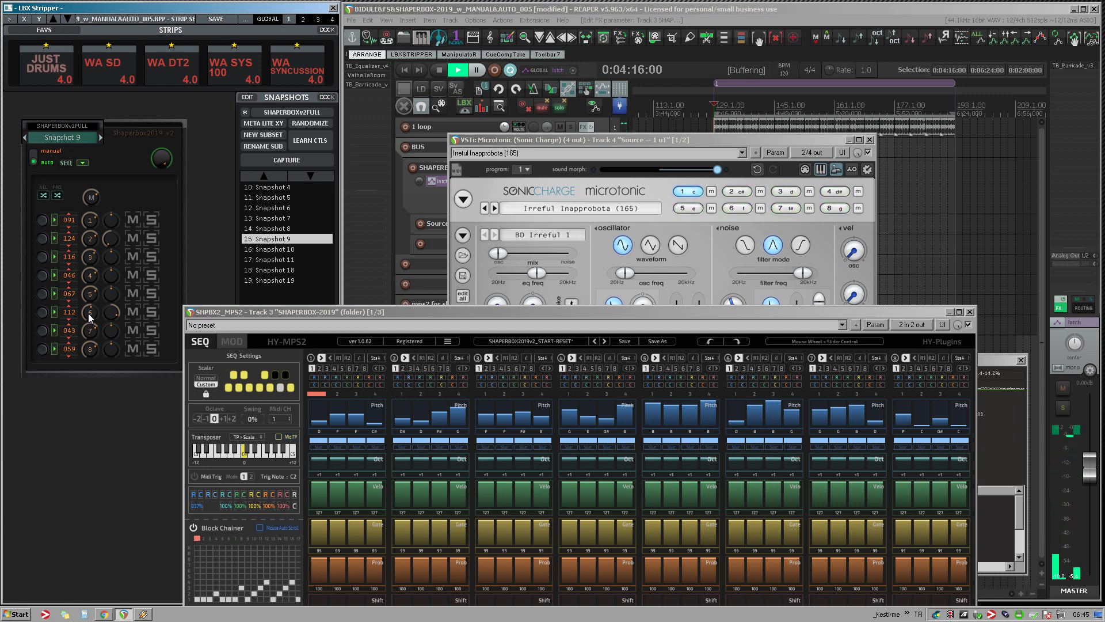
pyautogui.click(57, 195)
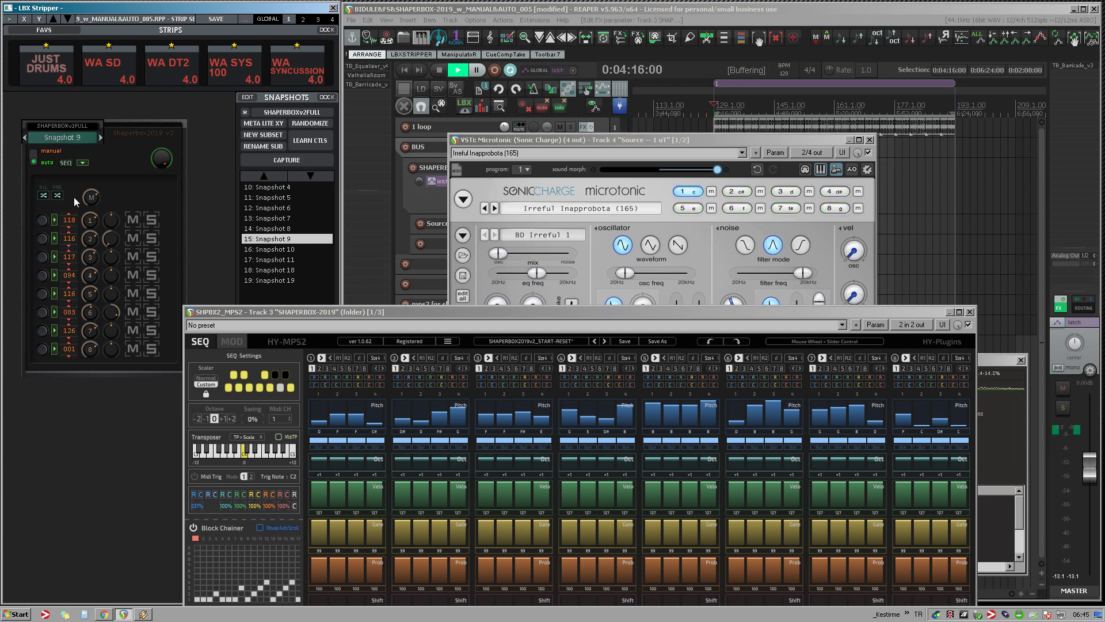
pyautogui.click(57, 196)
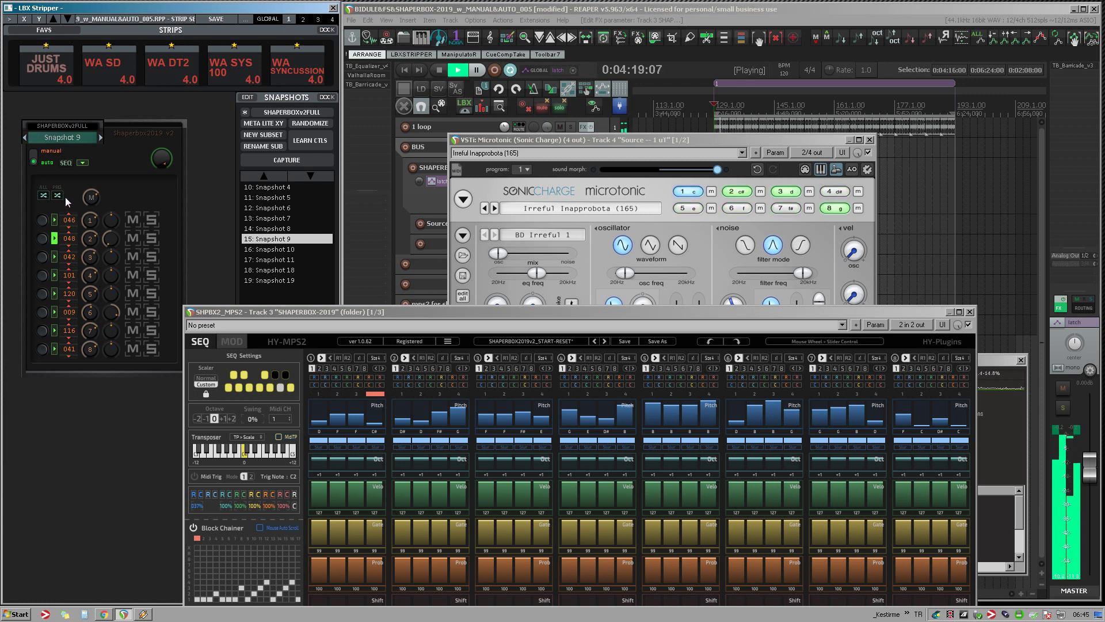
# Fine-tune the strip's slots during playback, setting slot 2's value to 045, and capture the settings as a new snapshot
pyautogui.click(92, 292)
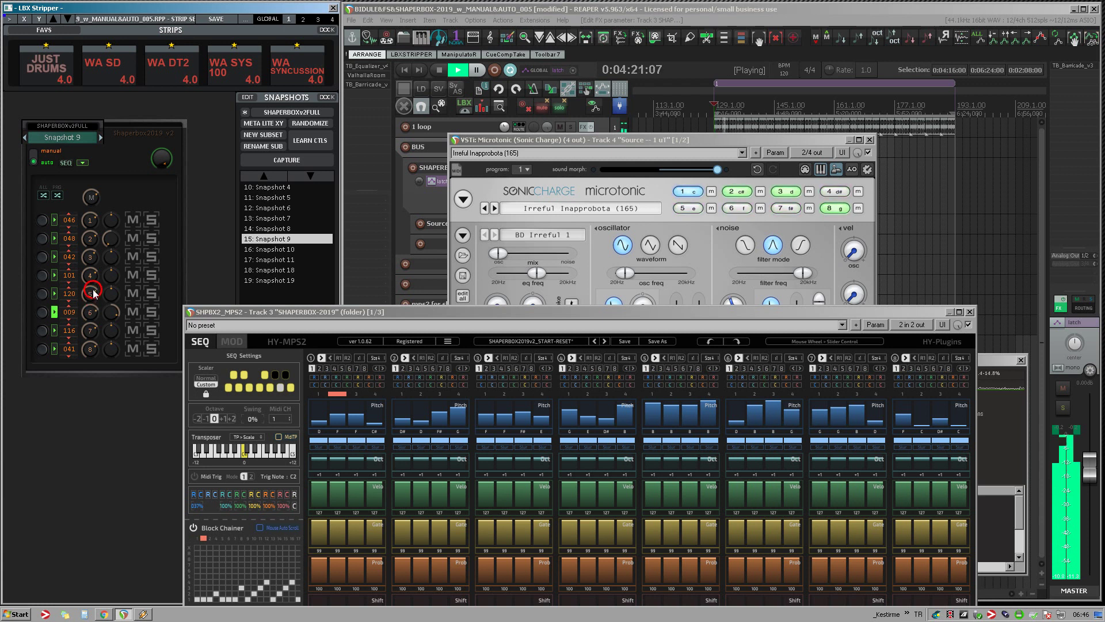
pyautogui.click(92, 257)
pyautogui.scroll(-3, 74, 238)
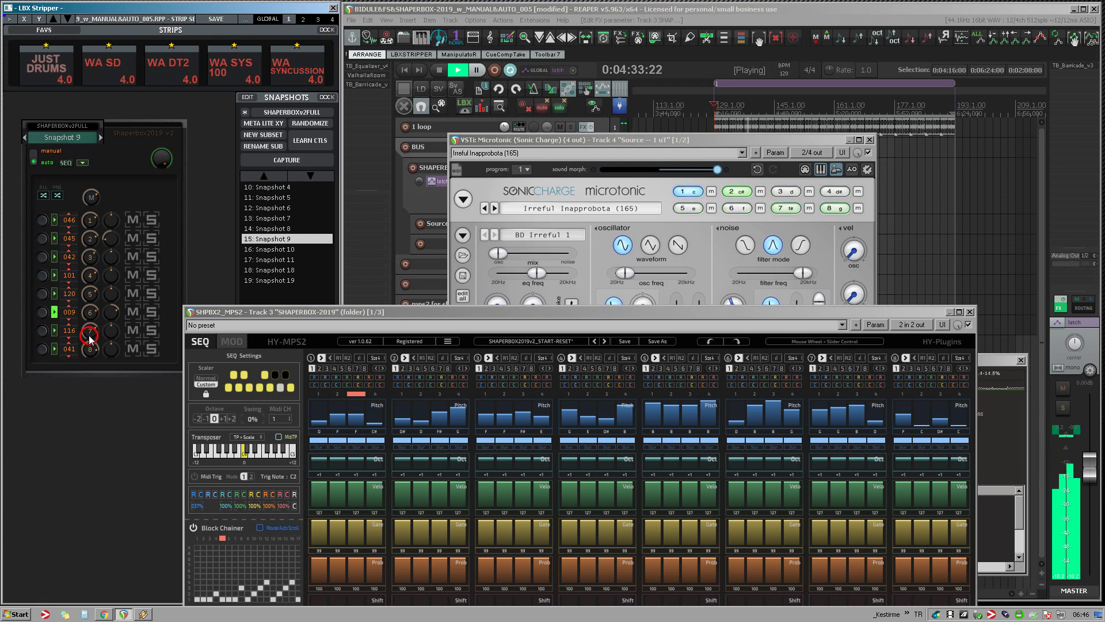
pyautogui.click(286, 160)
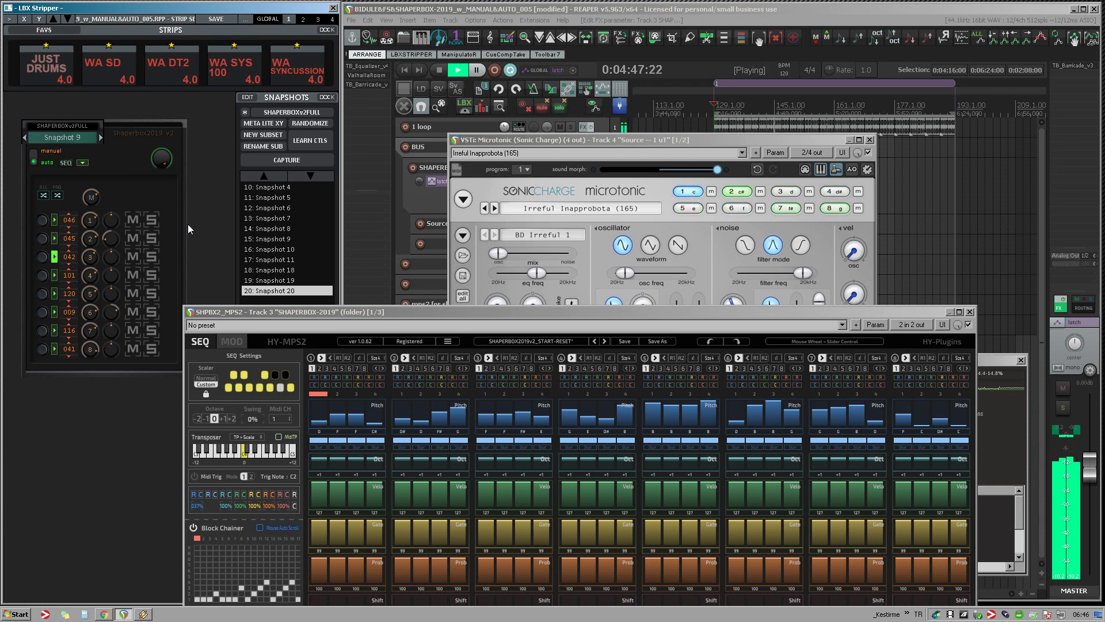
pyautogui.press('space')
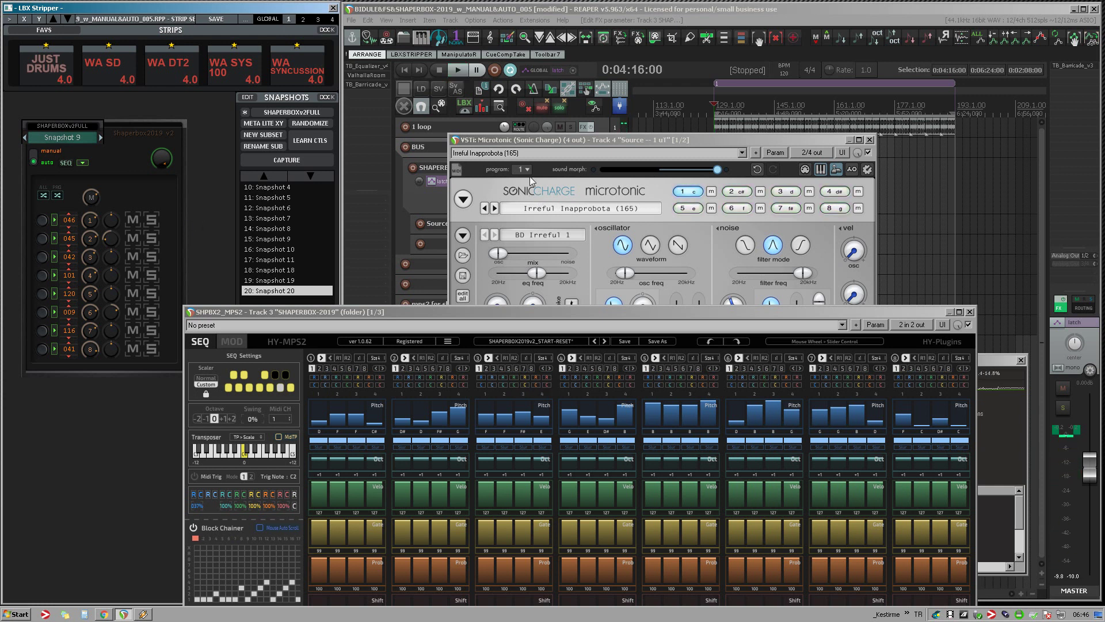
# Switch Microtonic to program 12 and advance its preset to Preposseofibula (93), auditioning presets with the ShaperBox strip's effect off
pyautogui.click(527, 170)
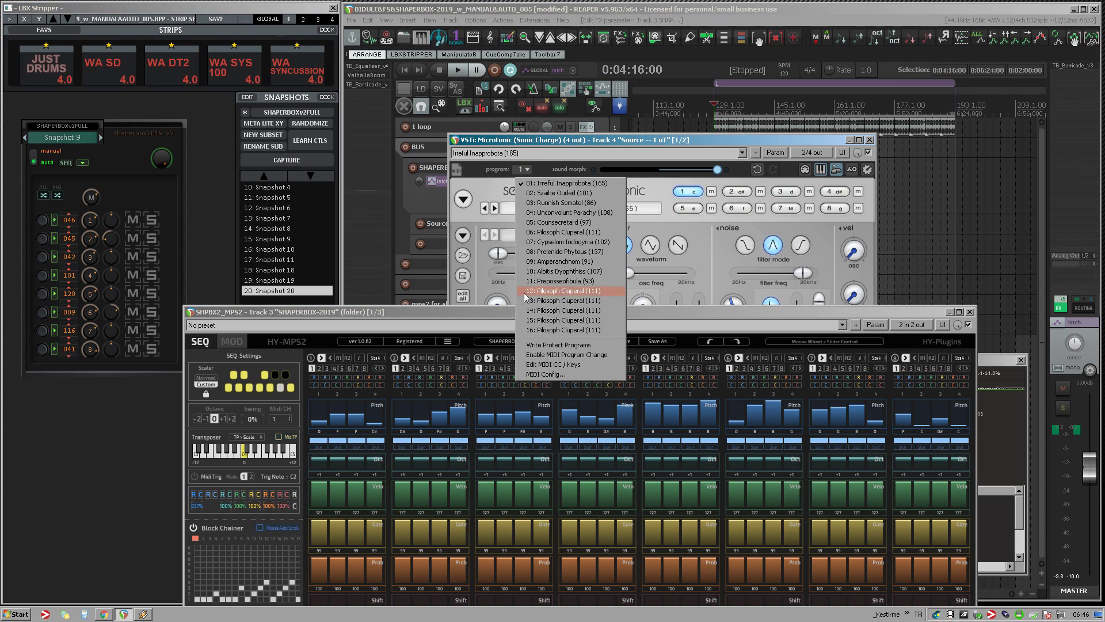
pyautogui.click(559, 291)
pyautogui.click(494, 208)
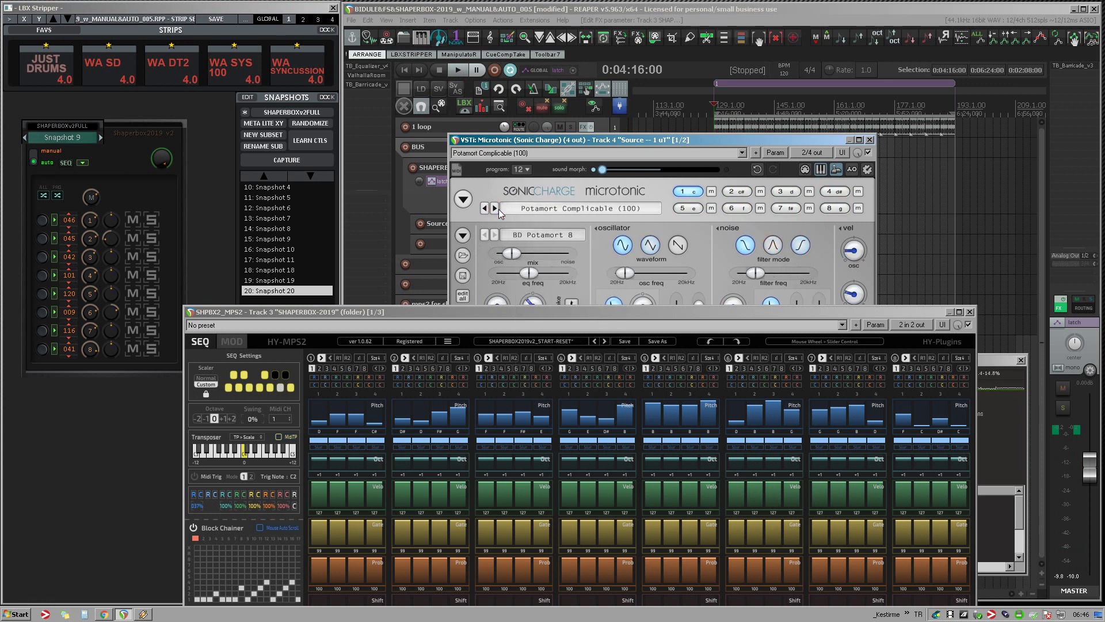
pyautogui.press('space')
pyautogui.press('space')
pyautogui.press('space')
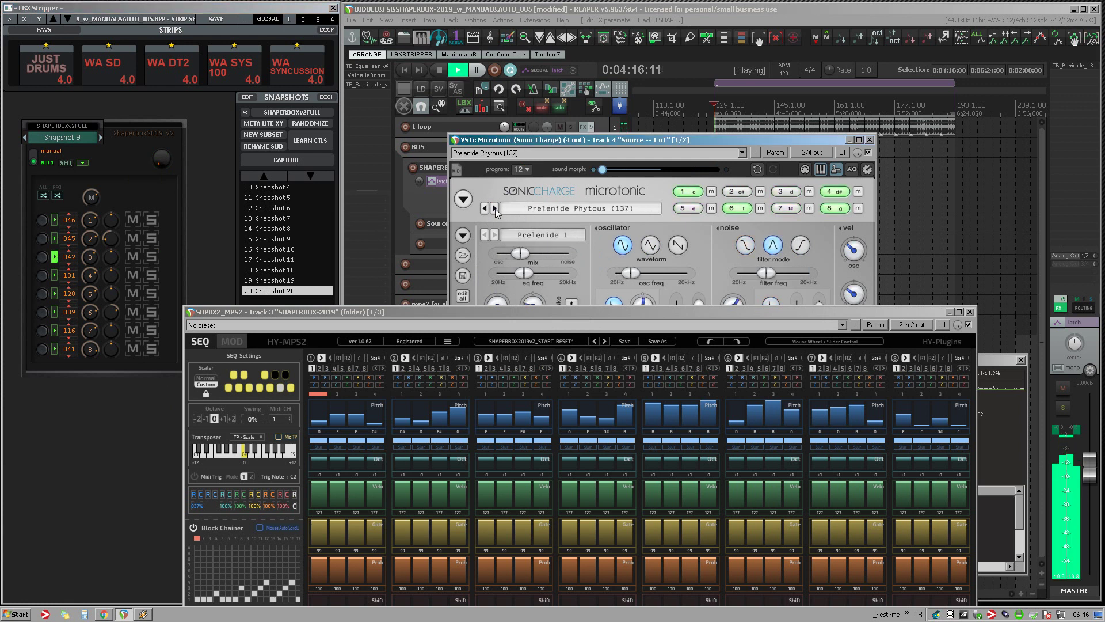
pyautogui.press('space')
pyautogui.click(495, 209)
pyautogui.press('space')
pyautogui.click(494, 208)
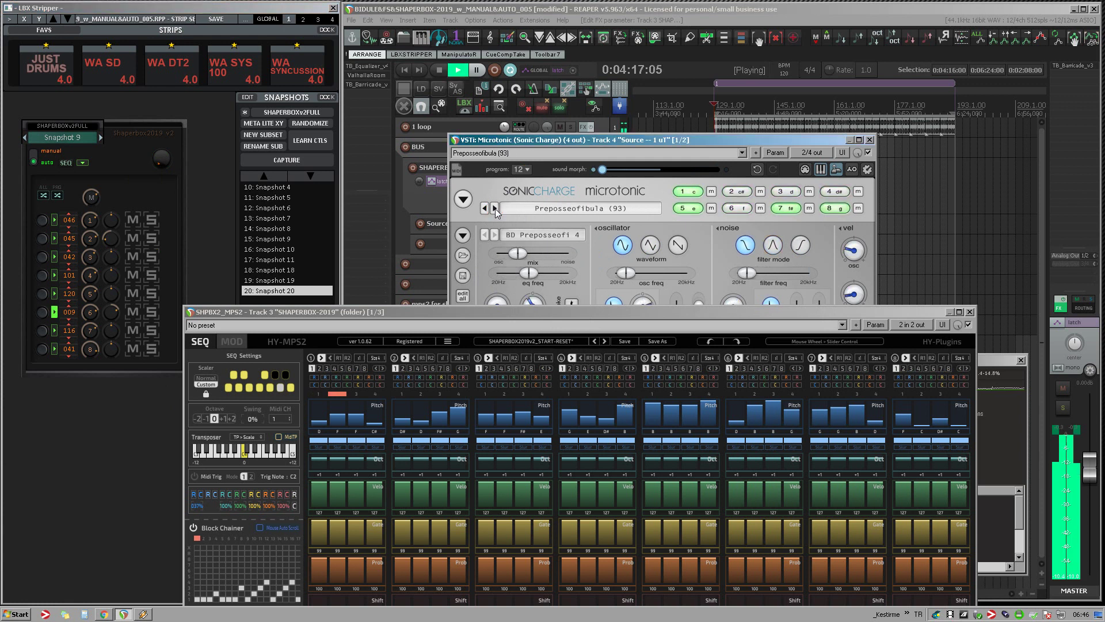
# Advance through the following Microtonic presets during playback as far as Runnish Somatol (86), listening to each one dry
pyautogui.click(495, 208)
pyautogui.click(494, 209)
pyautogui.click(494, 208)
pyautogui.click(494, 209)
pyautogui.click(494, 209)
pyautogui.click(494, 208)
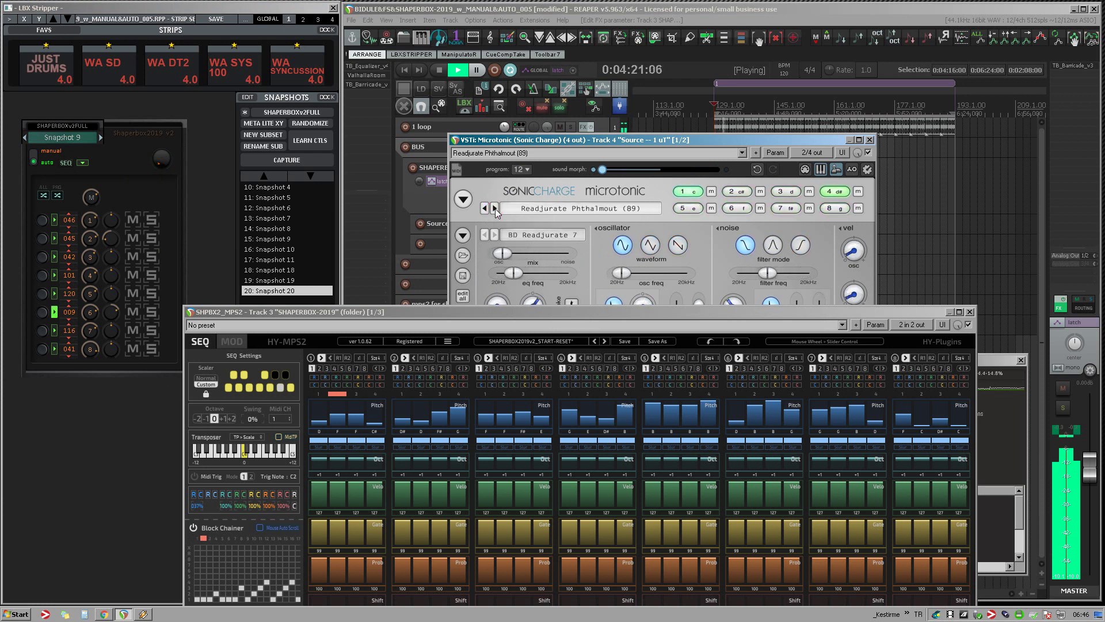
pyautogui.click(494, 208)
pyautogui.click(495, 208)
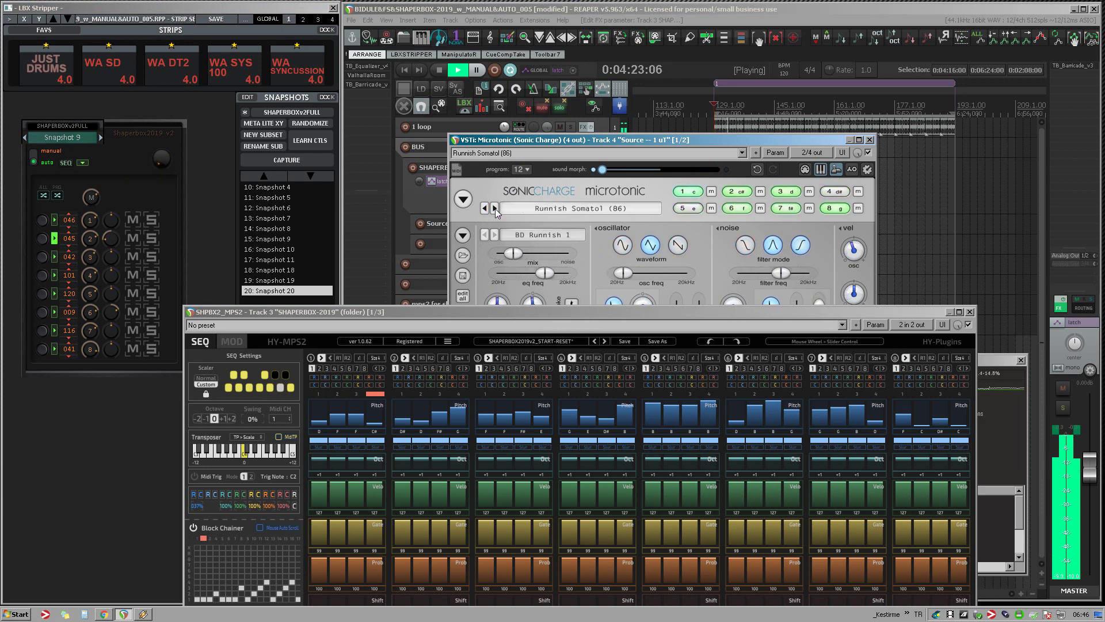
# Advance Microtonic's program 12 through the following presets during playback to Sycopic Hyoglossa (95), listening to each one dry, and stop playback
pyautogui.click(495, 208)
pyautogui.click(495, 208)
pyautogui.click(495, 209)
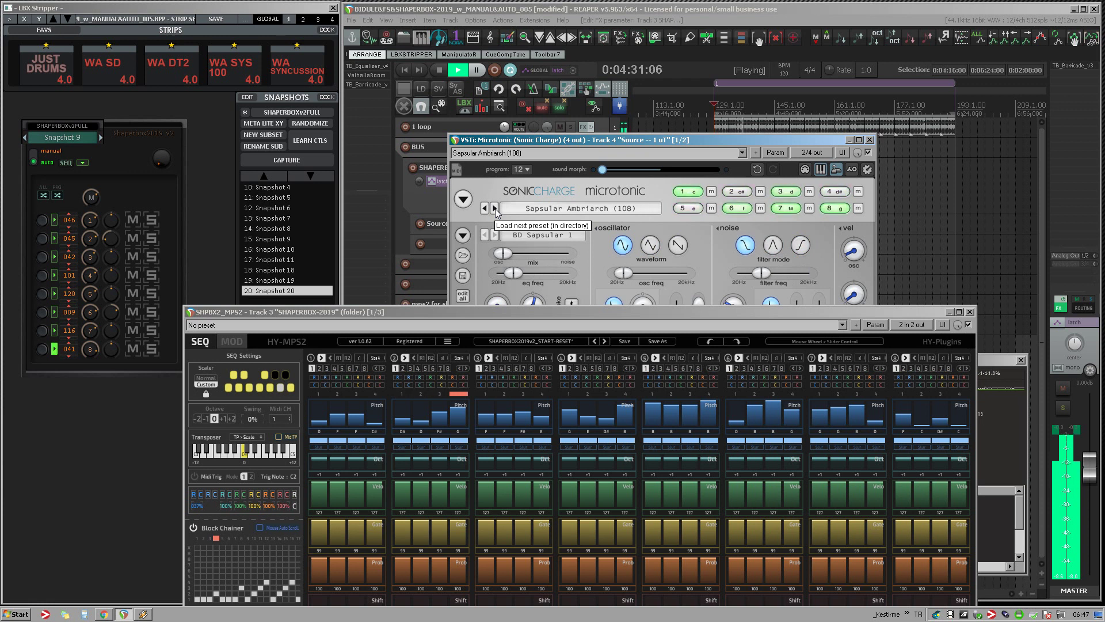
pyautogui.click(495, 209)
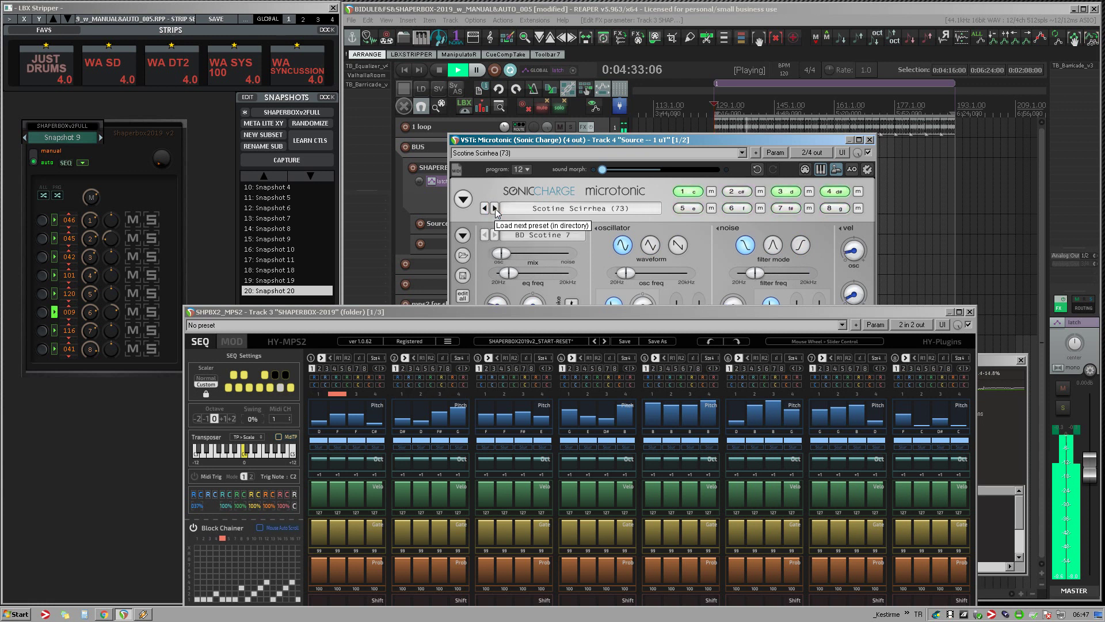
pyautogui.click(495, 208)
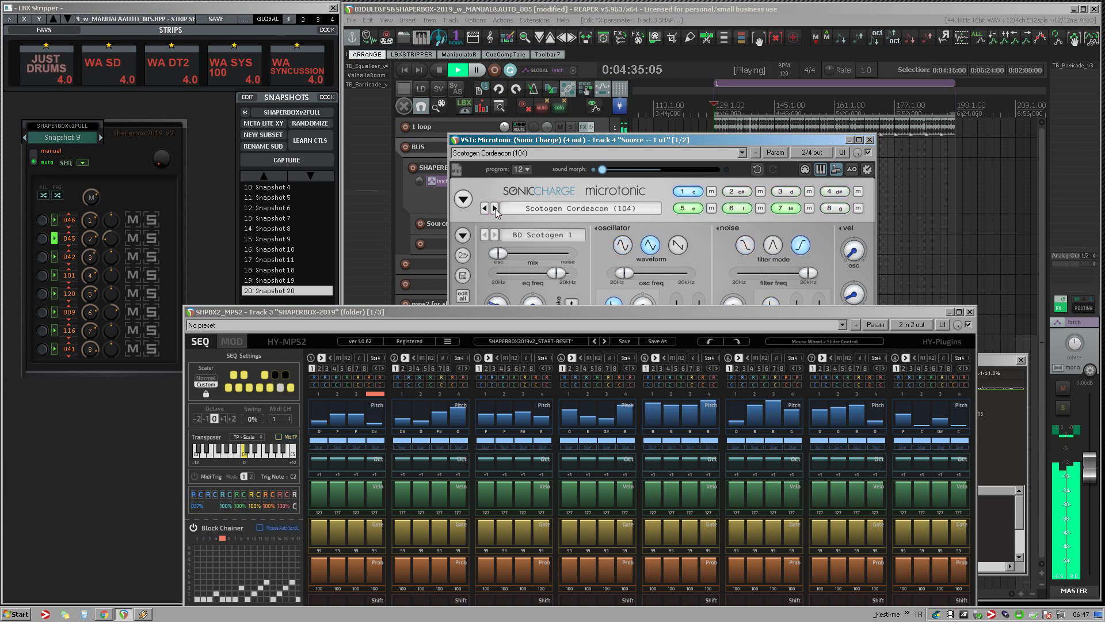
pyautogui.click(495, 209)
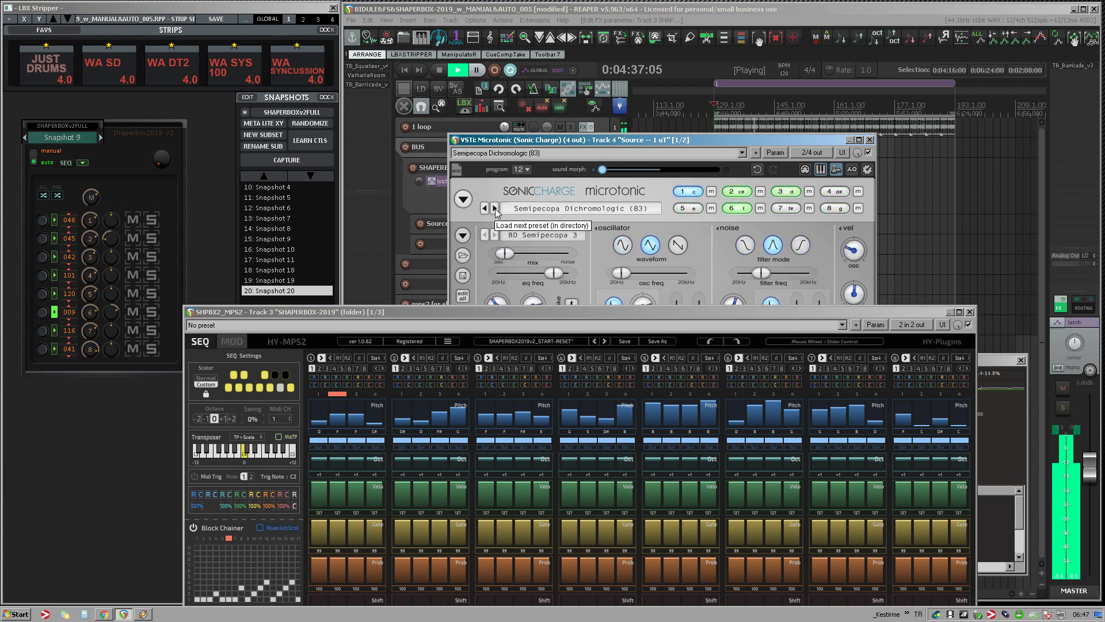
pyautogui.click(495, 209)
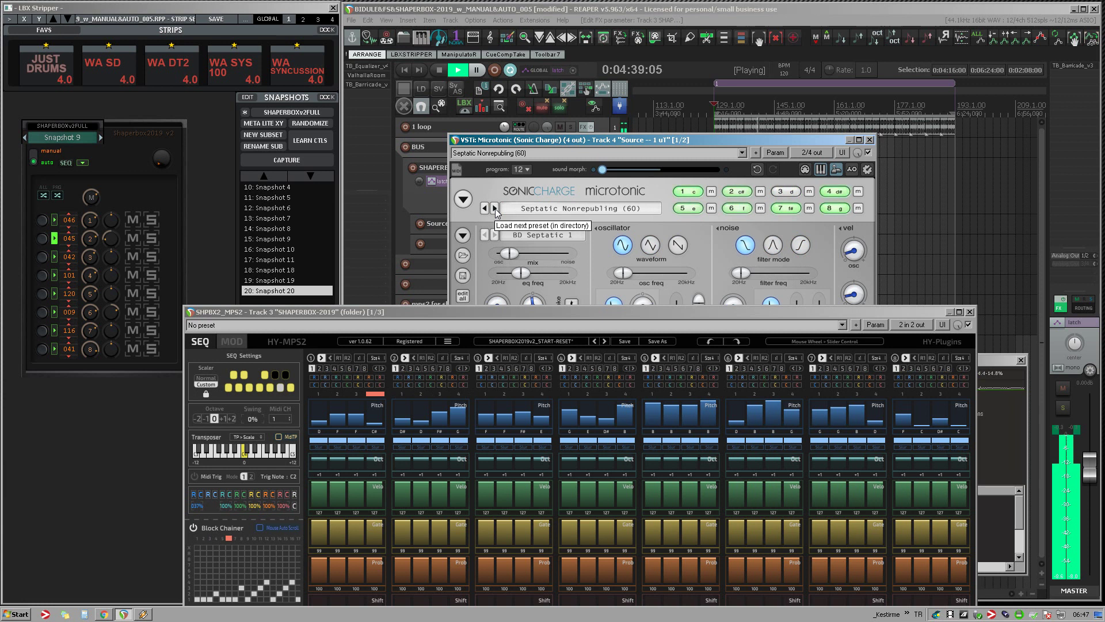
pyautogui.click(495, 209)
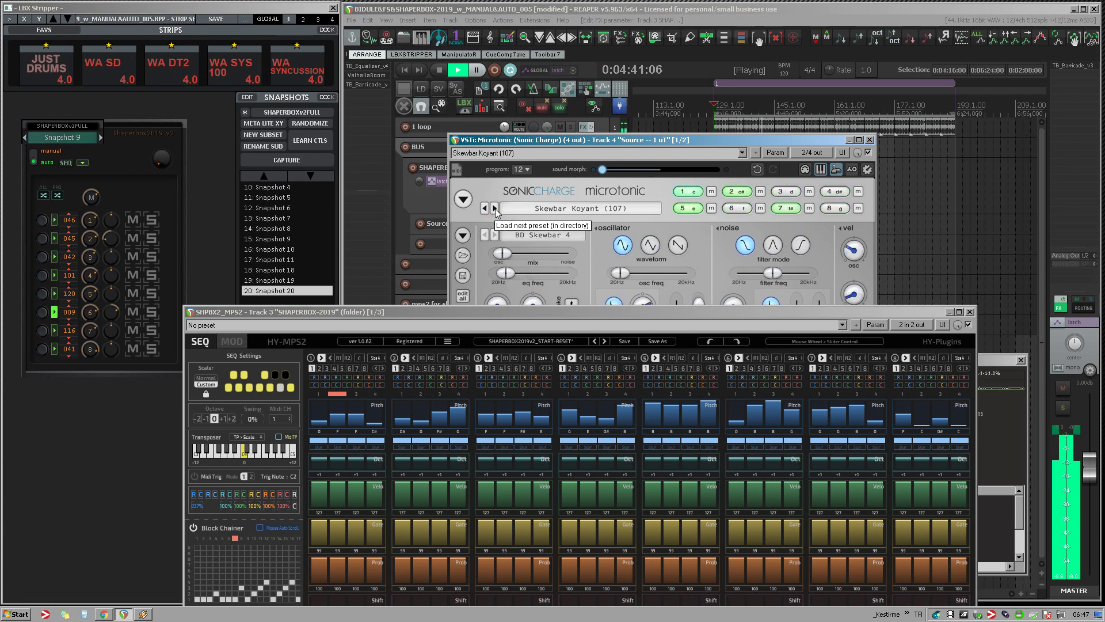
pyautogui.click(495, 209)
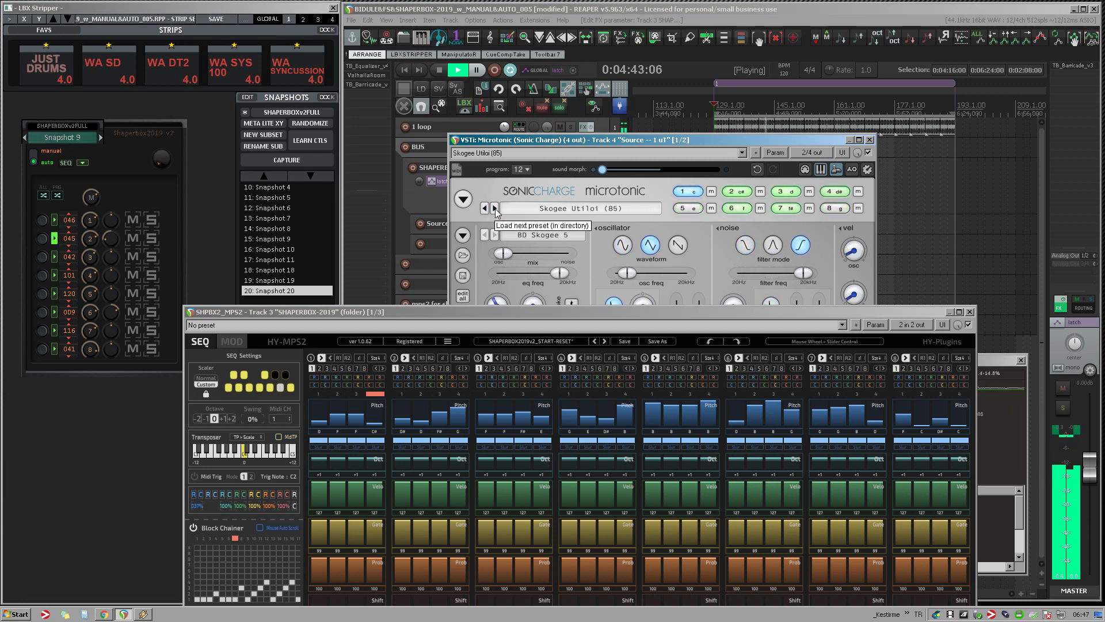
pyautogui.click(495, 208)
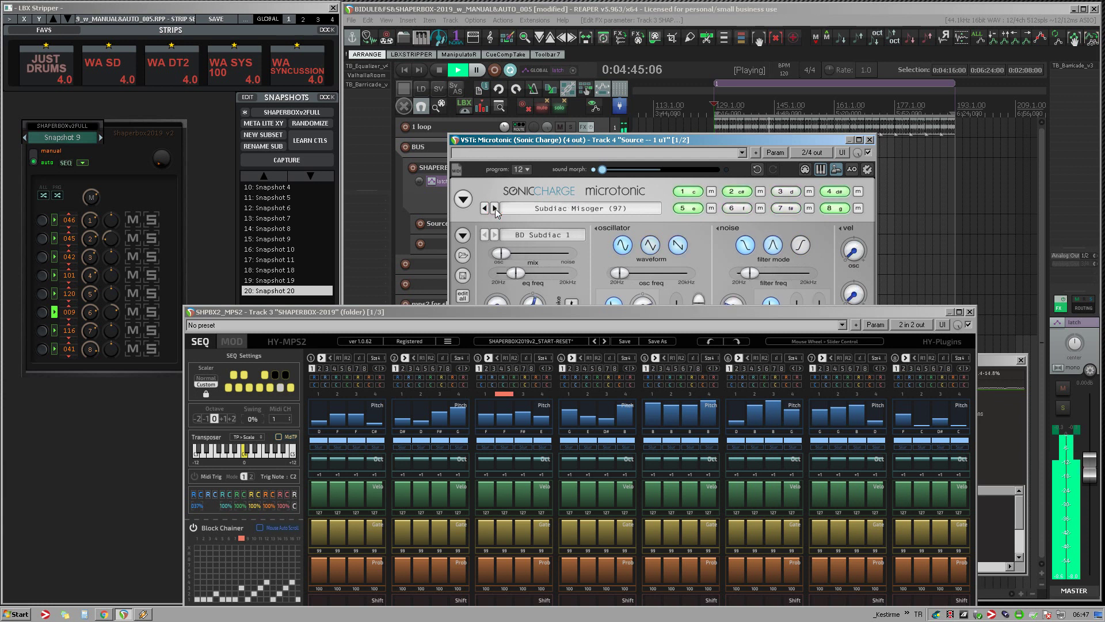
pyautogui.click(495, 209)
pyautogui.click(495, 209)
pyautogui.click(495, 209)
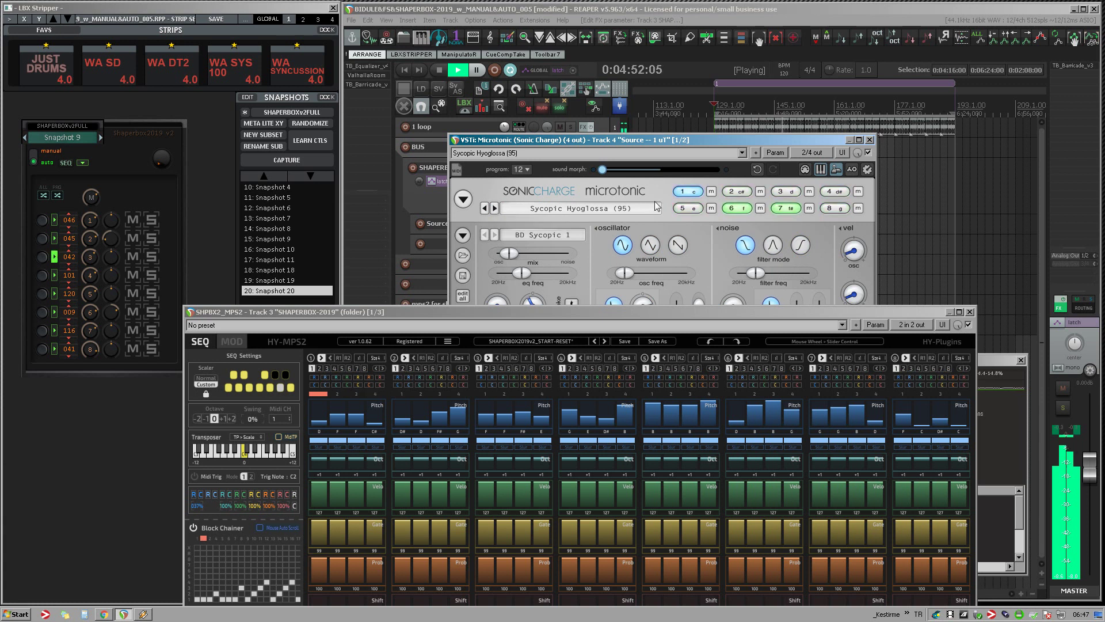
pyautogui.press('space')
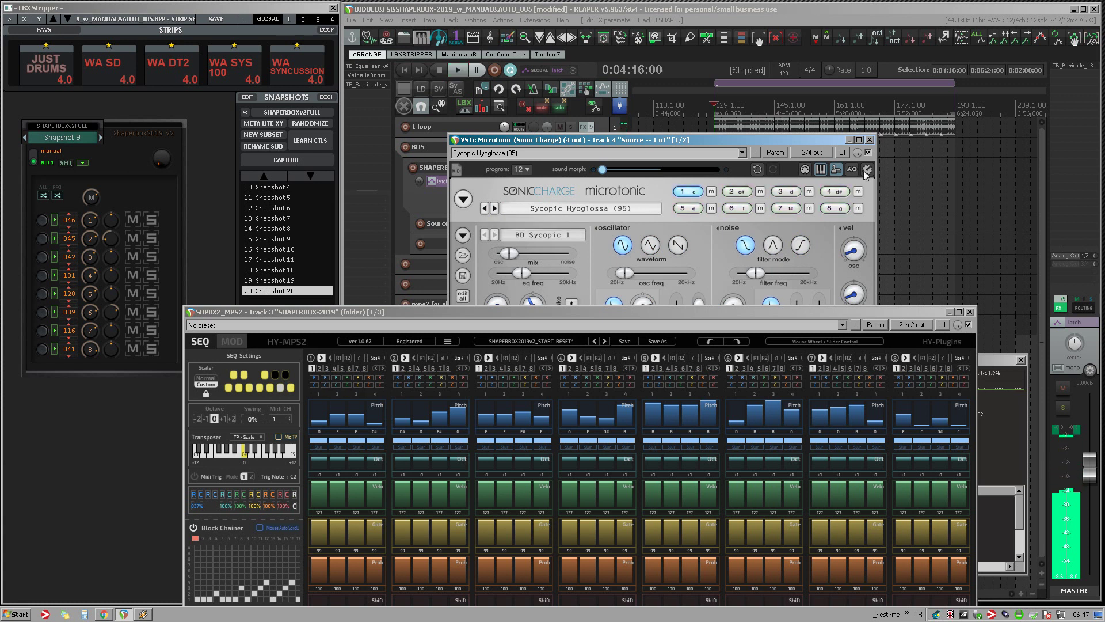
# Play Sycopic Hyoglossa (95) from the start of the time selection with the ShaperBox strip's effect off
pyautogui.click(866, 171)
pyautogui.click(915, 266)
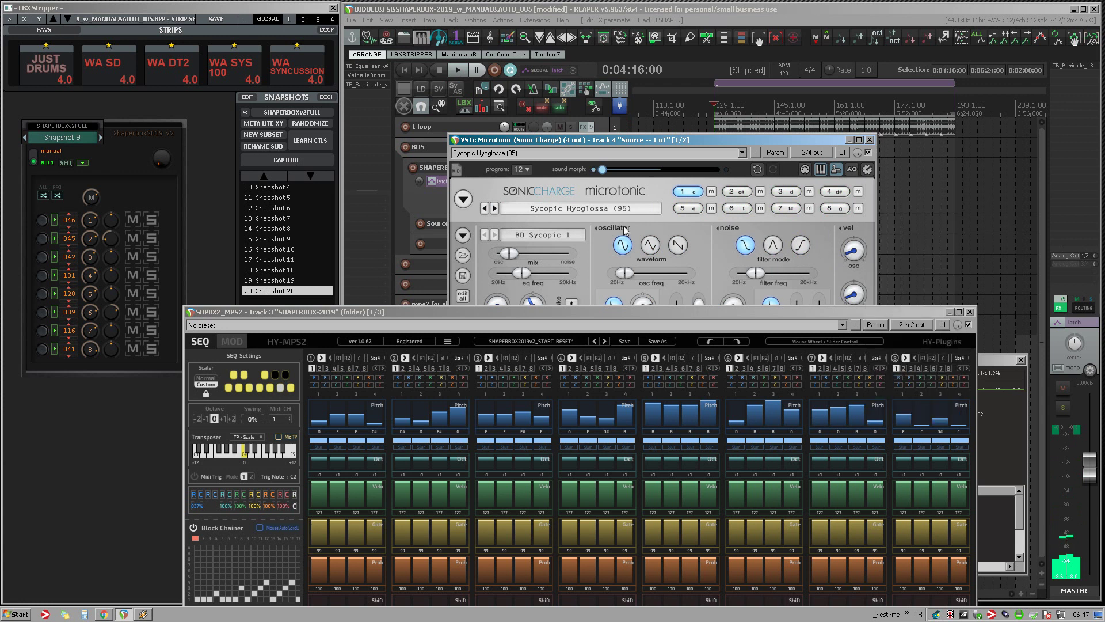
pyautogui.press('space')
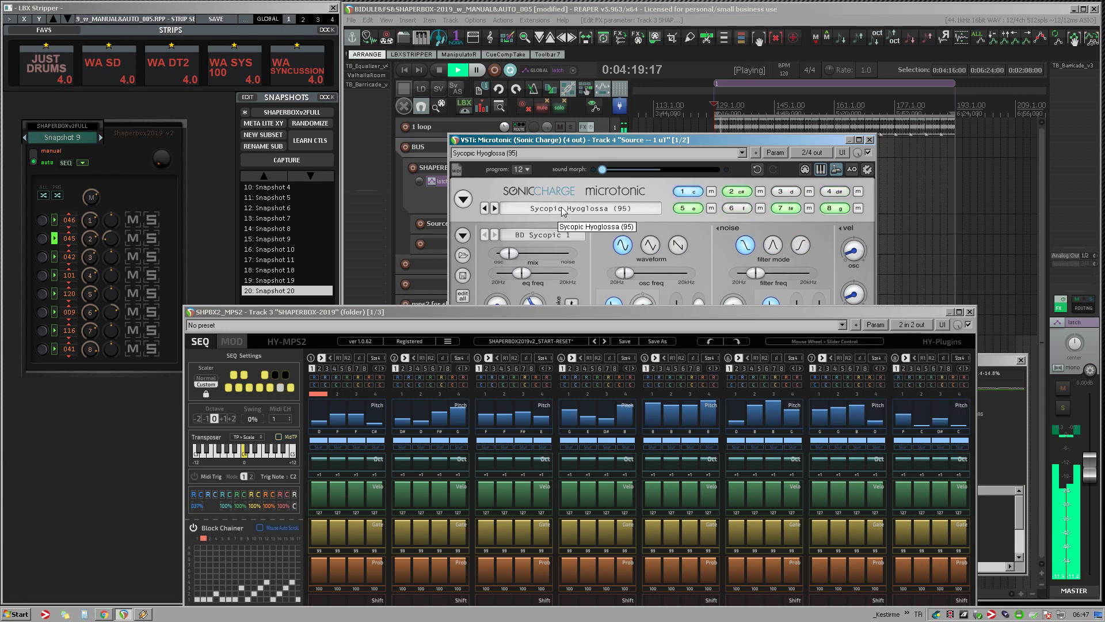
pyautogui.press('space')
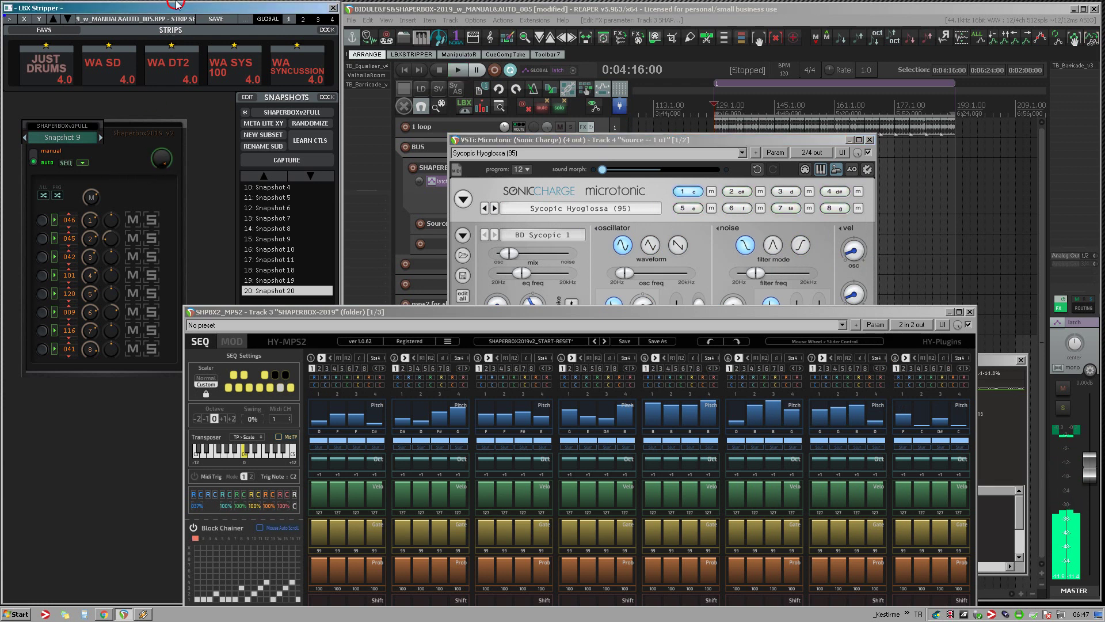
# Play the pattern with the ShaperBox strip's effect on and mute the 1 loop track
pyautogui.press('space')
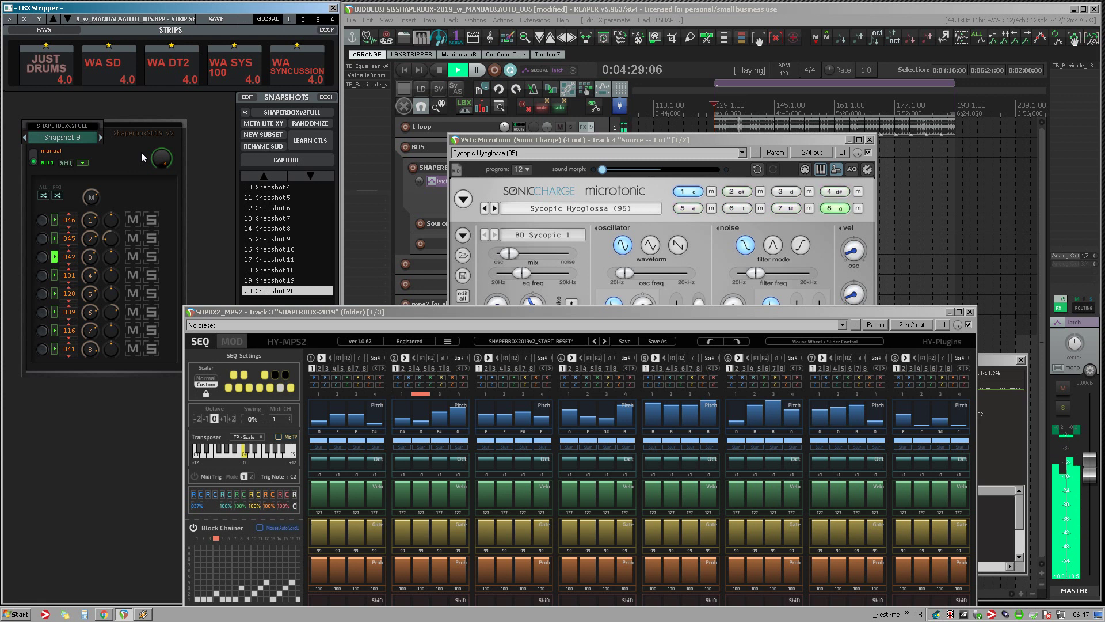
pyautogui.click(560, 126)
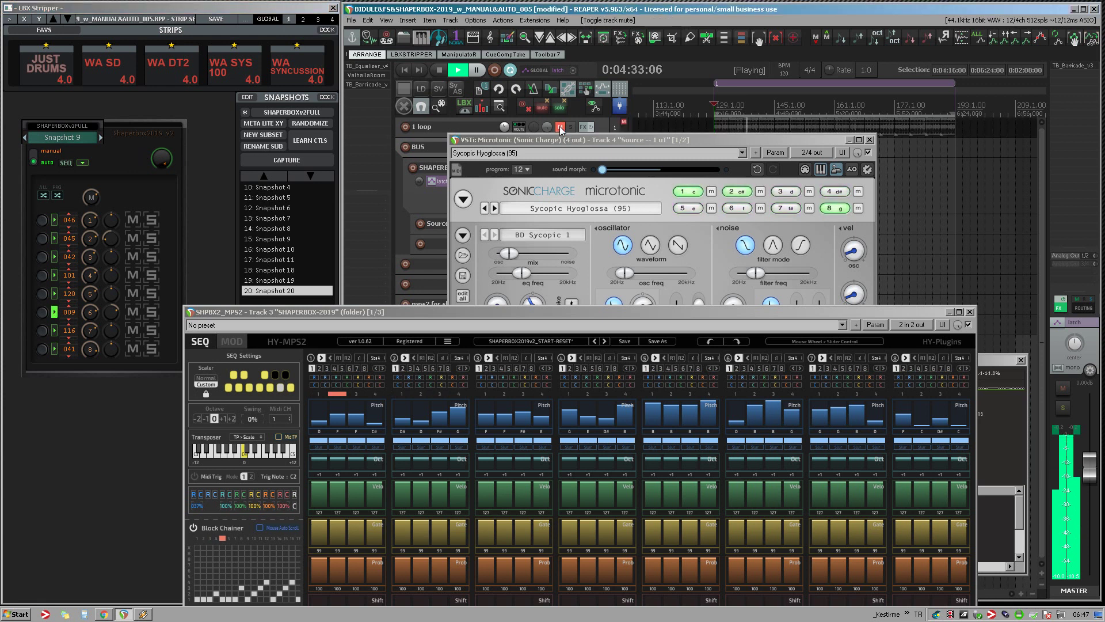
pyautogui.moveTo(163, 166); pyautogui.dragTo(164, 206)
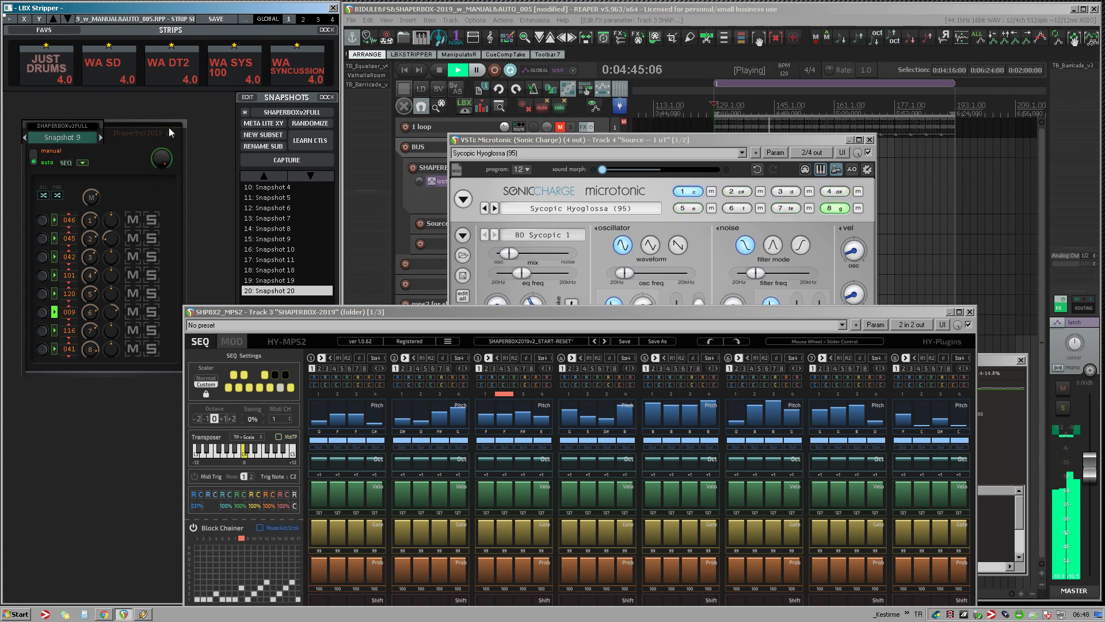
pyautogui.press('space')
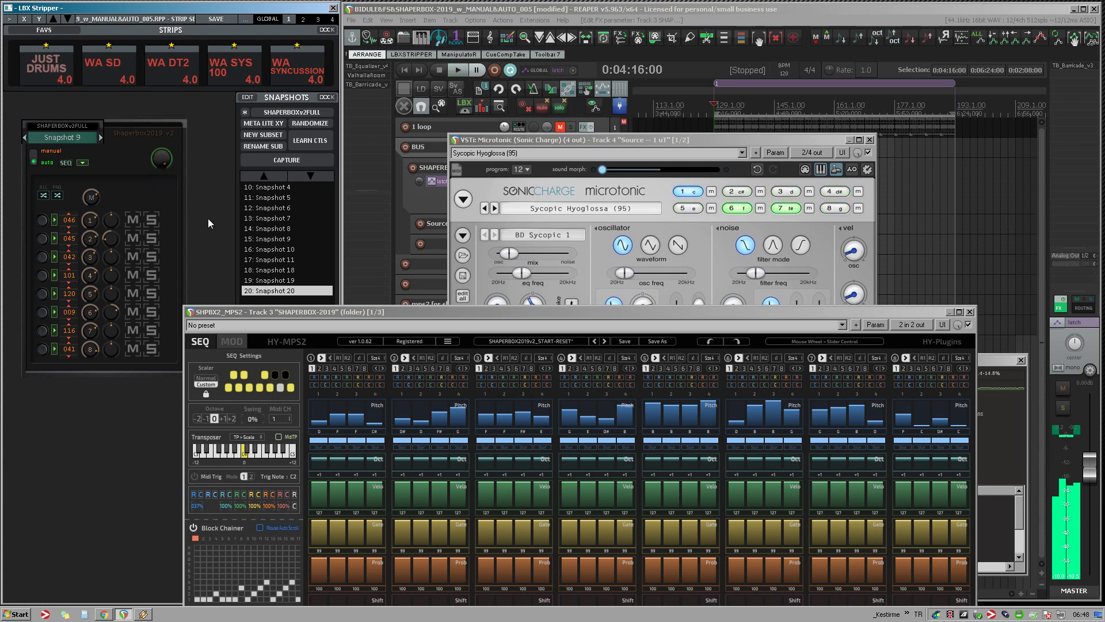
# Listen briefly with the strip's effect off, and audition the auto-01 snapshot with the effect on
pyautogui.press('space')
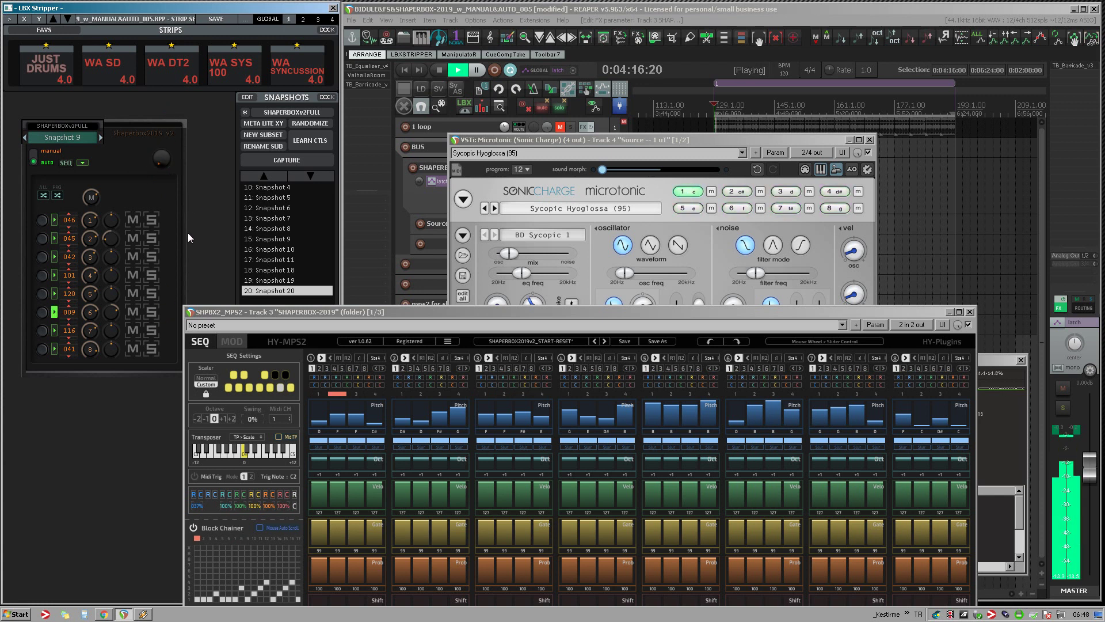
pyautogui.scroll(3, 276, 242)
pyautogui.press('space')
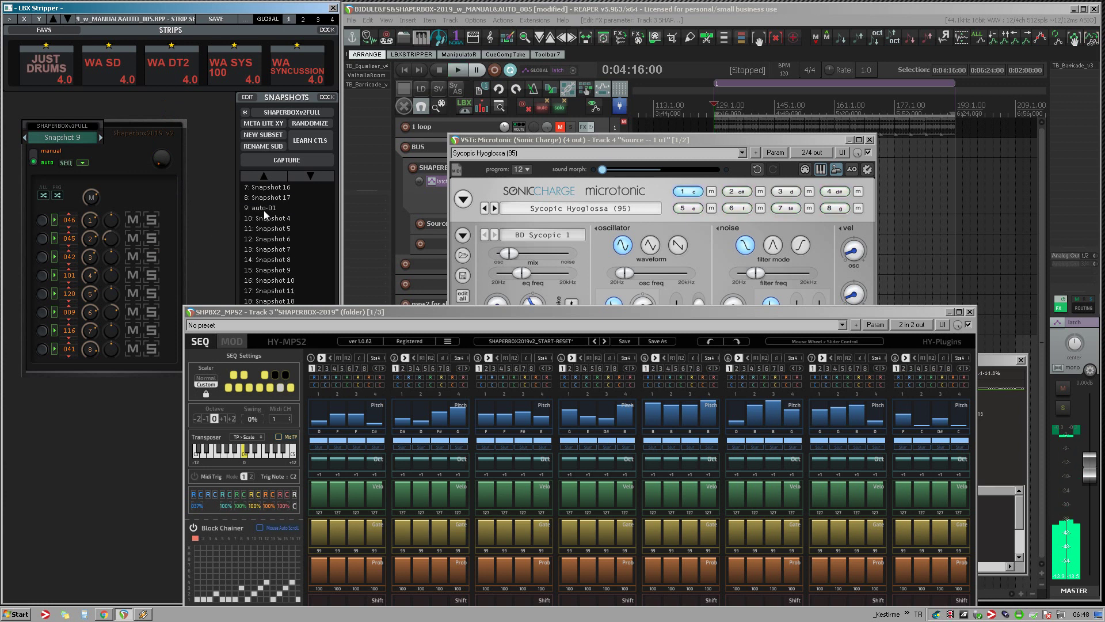
pyautogui.click(267, 209)
pyautogui.press('space')
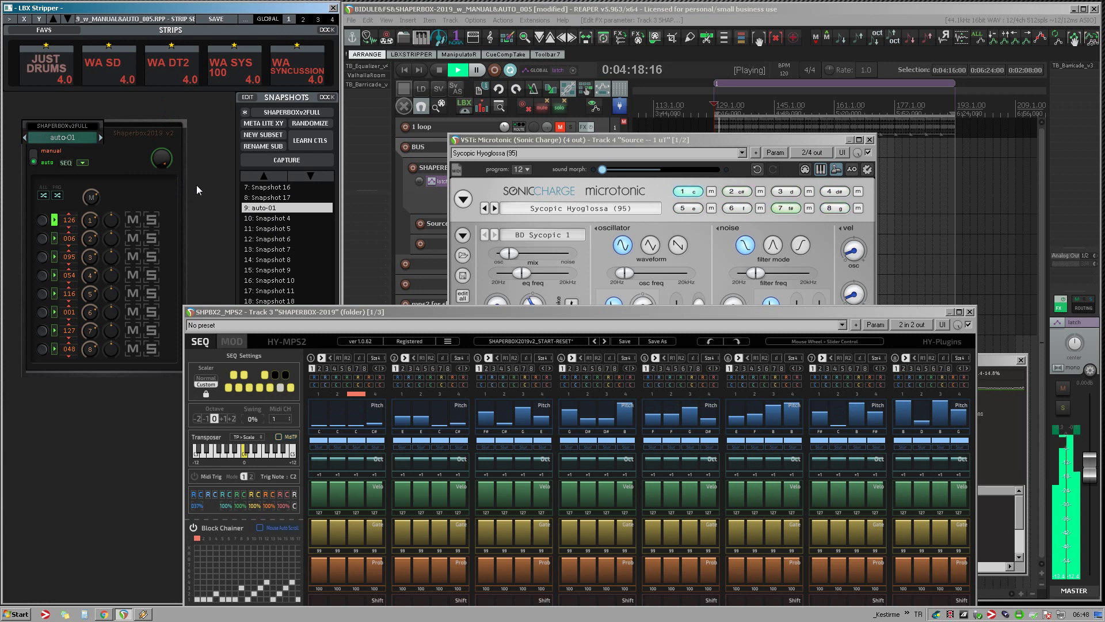
pyautogui.click(182, 281)
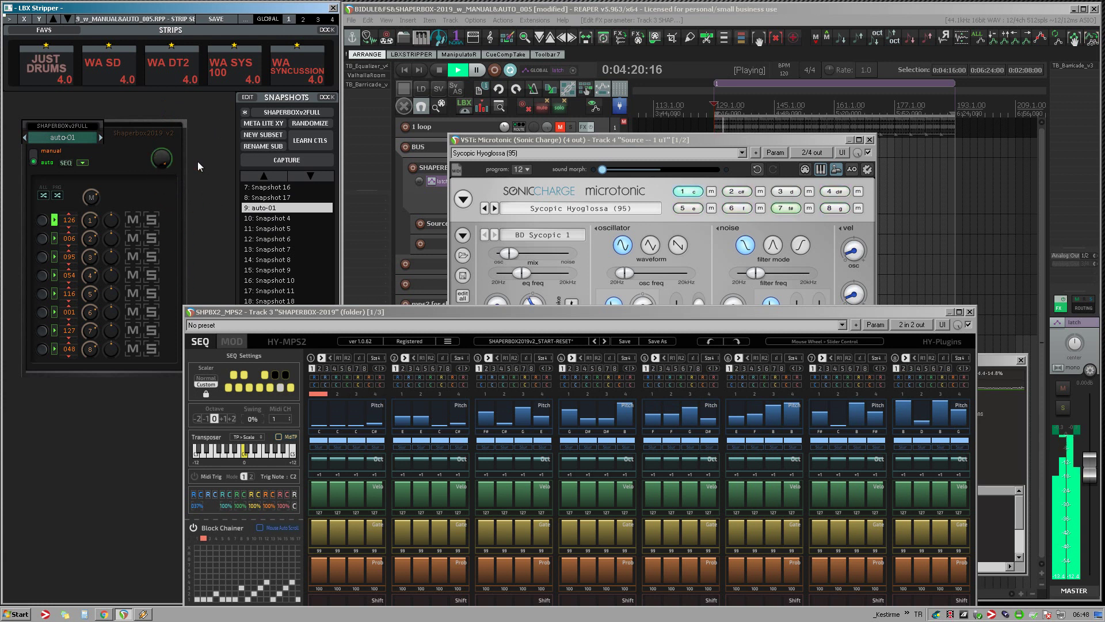
pyautogui.press('space')
# Audition Snapshot 5 with the effect on and switch to Snapshot 8 during playback
pyautogui.click(274, 229)
pyautogui.press('space')
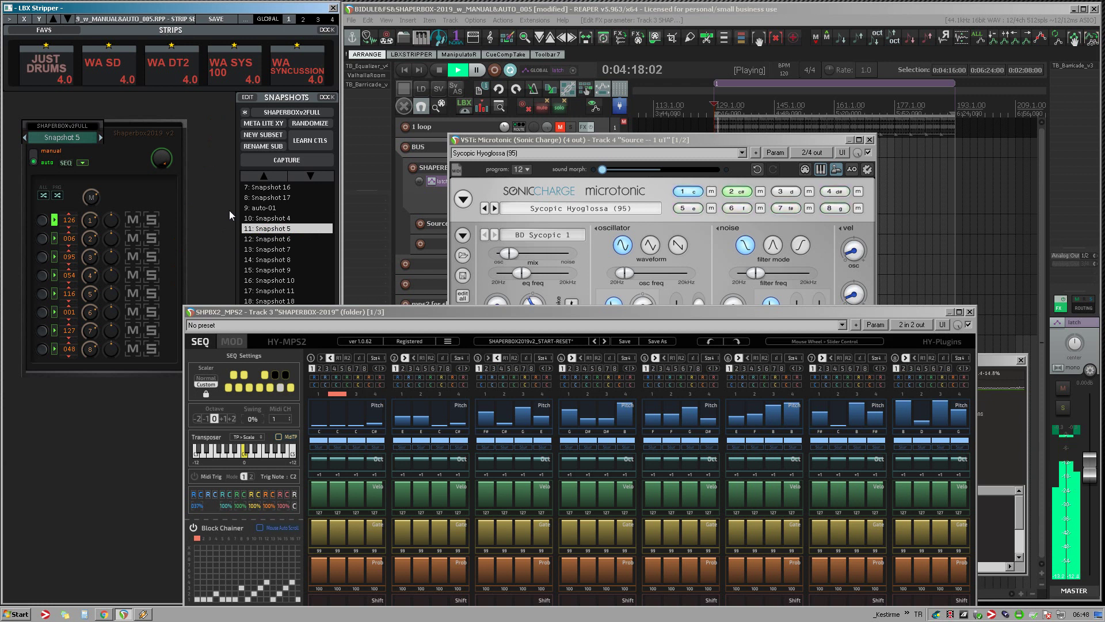
pyautogui.click(266, 260)
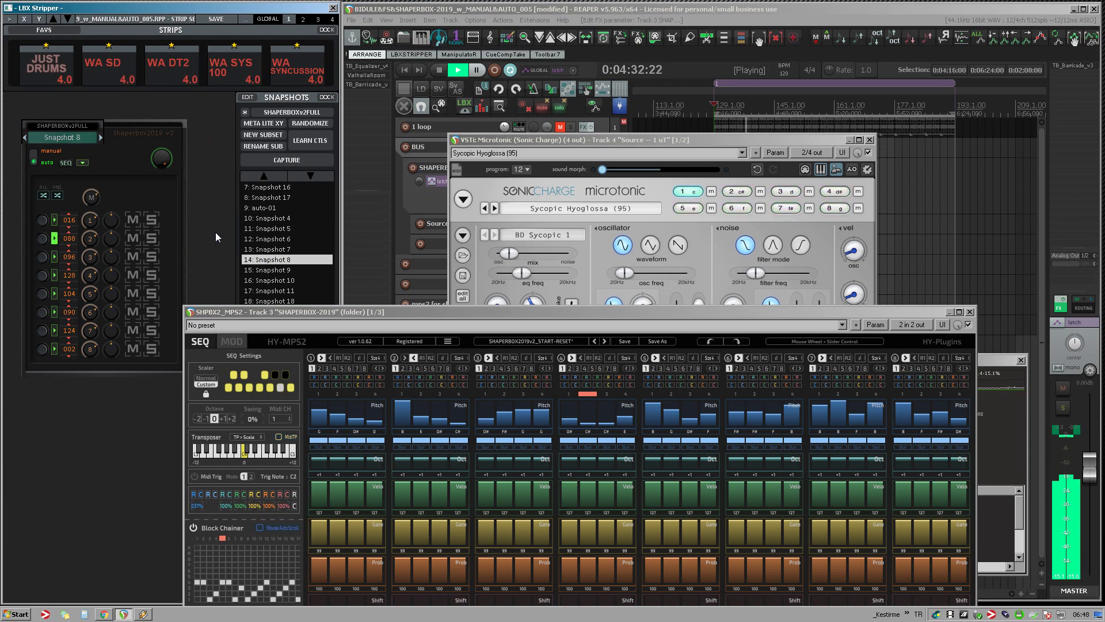
pyautogui.press('space')
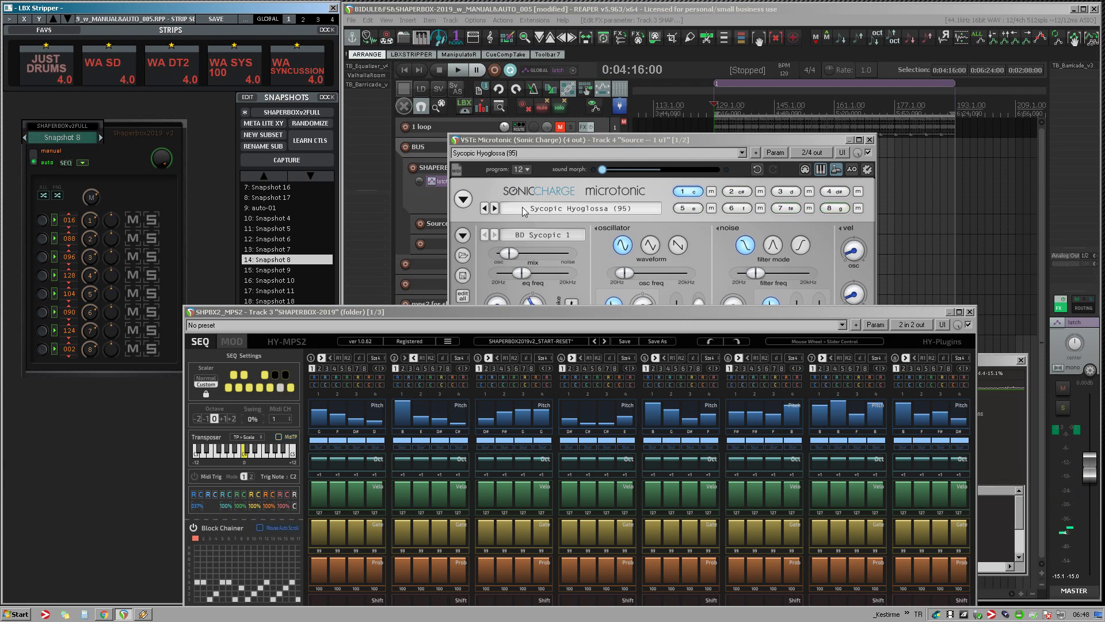
# Switch Microtonic to program 4, Unconvolunt Parachy (108), and compare Snapshot 8 with the strip's effect off and on
pyautogui.click(524, 170)
pyautogui.click(541, 216)
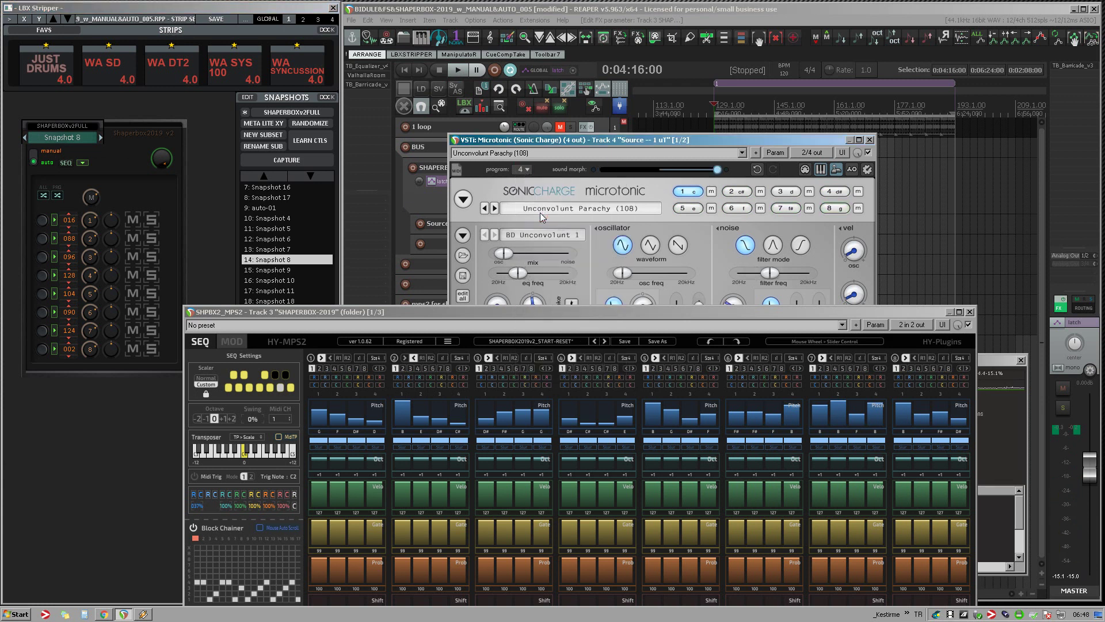
pyautogui.press('space')
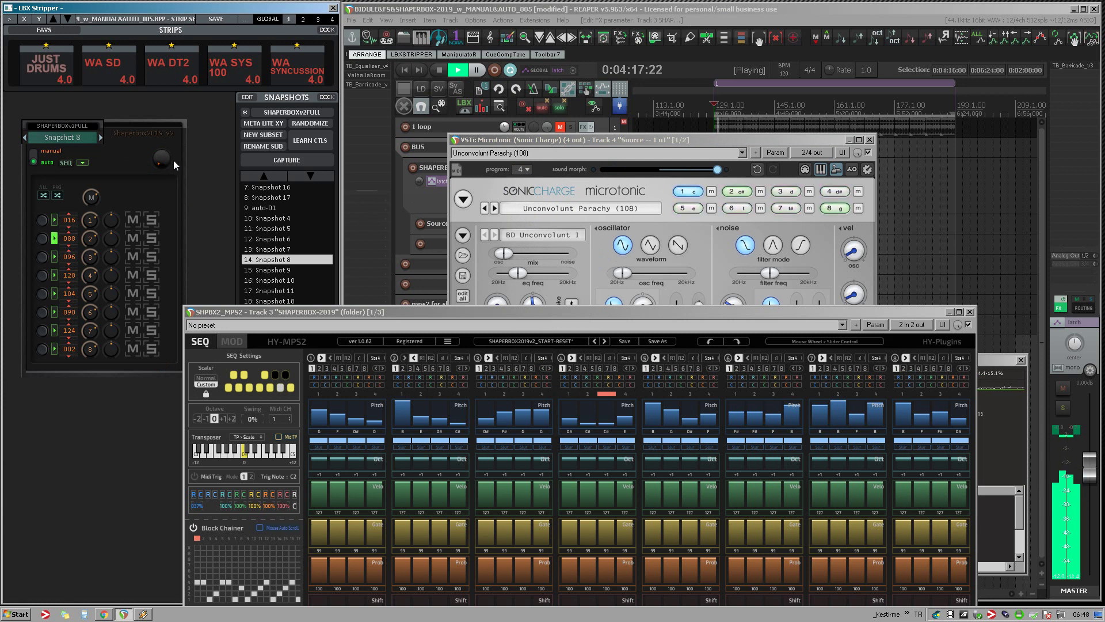
pyautogui.press('space')
pyautogui.click(237, 12)
pyautogui.press('space')
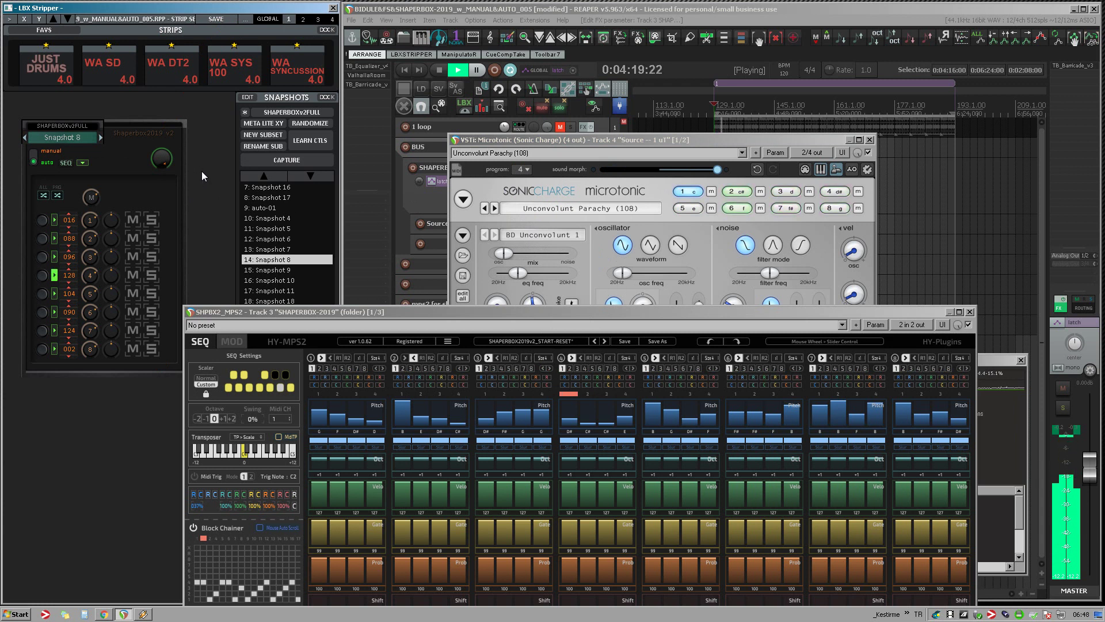
pyautogui.press('space')
# Switch Microtonic to program 3, Runnish Somatol (86), and play it dry and with Snapshot 8's effect on
pyautogui.click(524, 169)
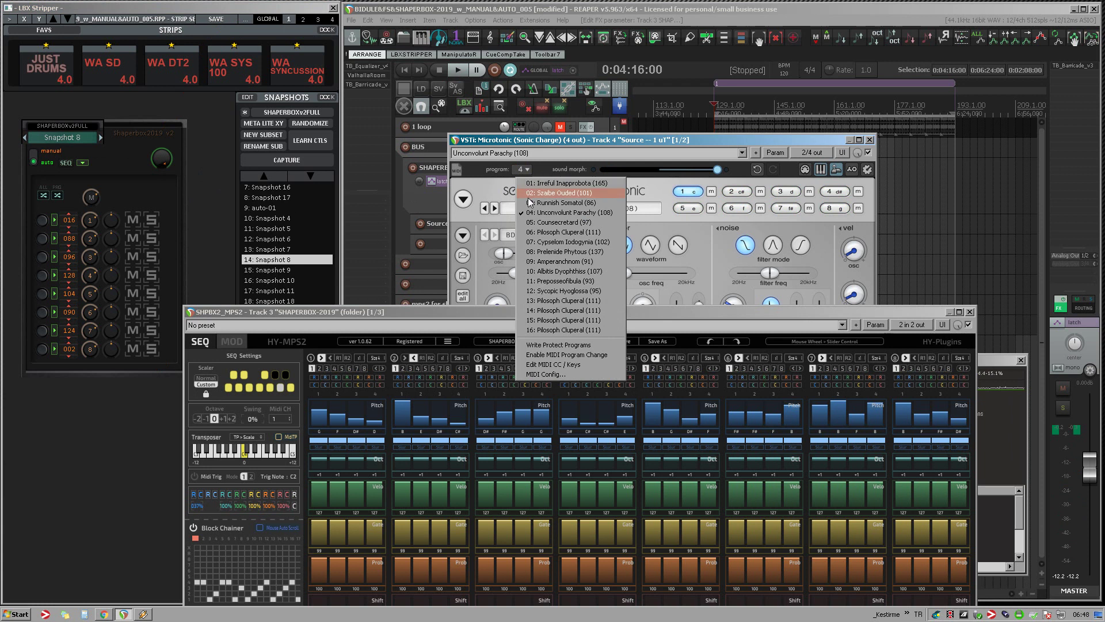
pyautogui.click(529, 202)
pyautogui.press('space')
pyautogui.press('space')
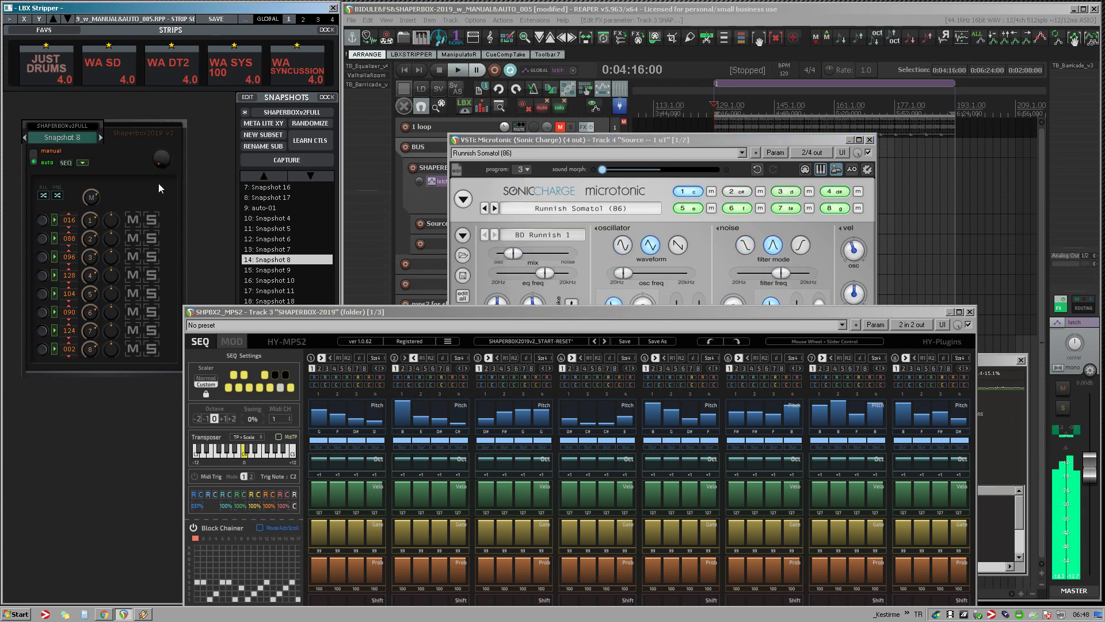
pyautogui.press('space')
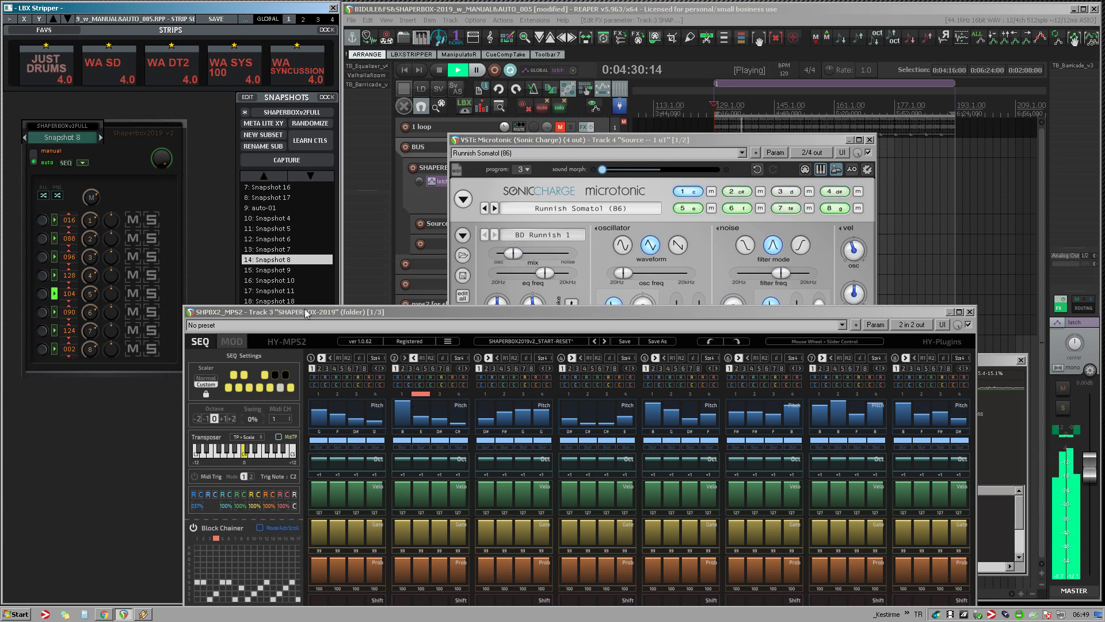
pyautogui.press('space')
# Move the HY-MPS2 window up to reveal all its controls and assign most Block Chainer steps to sequencer block 1
pyautogui.moveTo(307, 313); pyautogui.dragTo(330, 218)
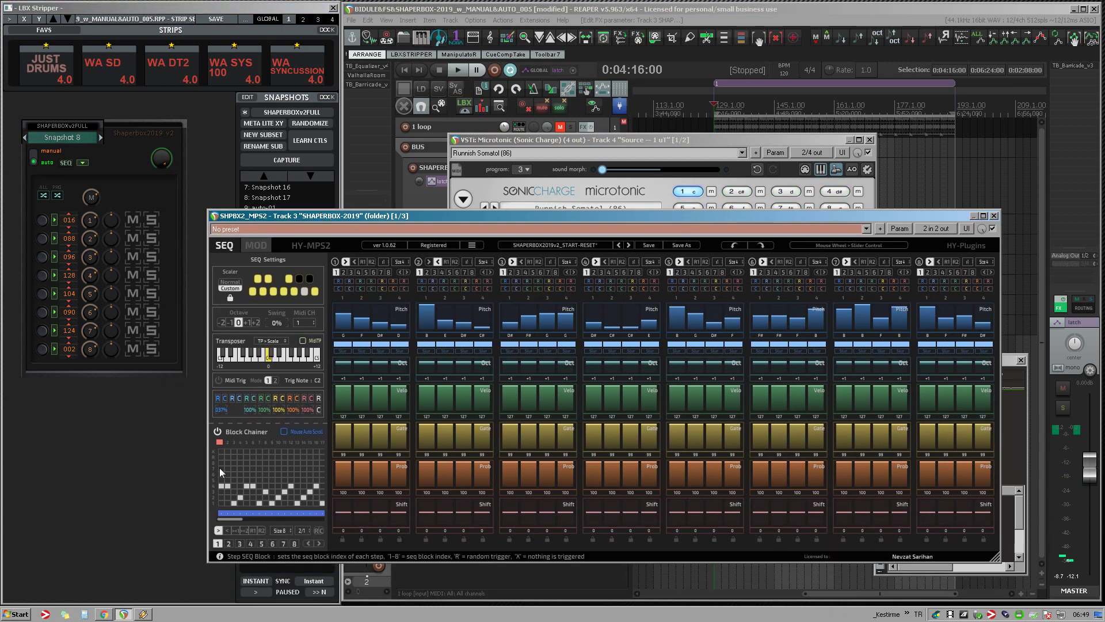
pyautogui.moveTo(221, 502); pyautogui.dragTo(279, 505)
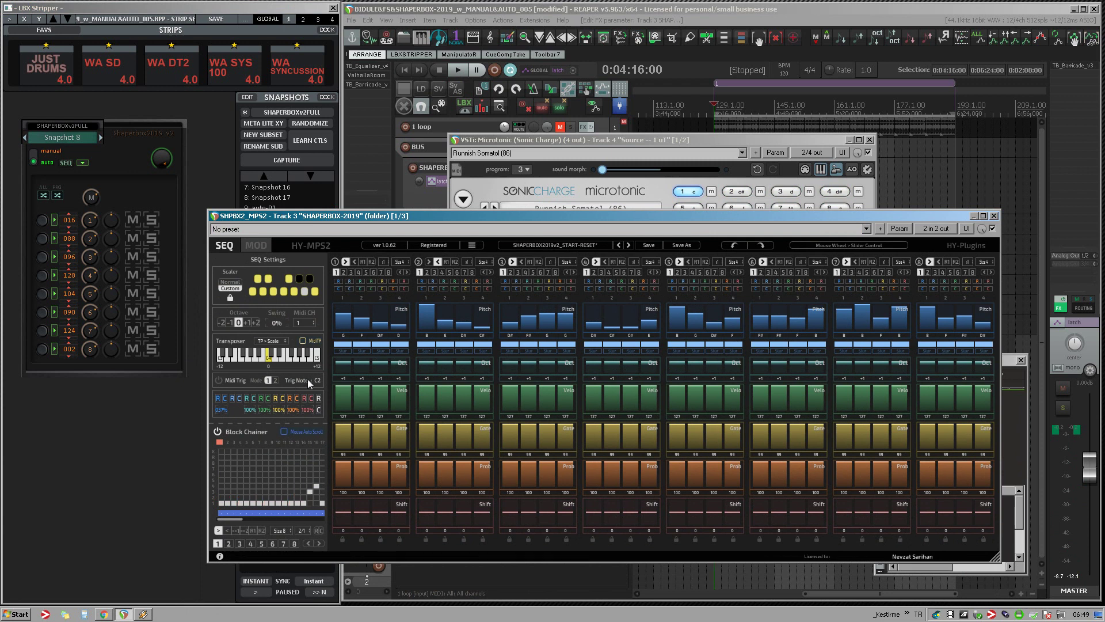
# Randomize the pitch values of sequencer block 1 and adjust its third step's pitch during playback
pyautogui.click(339, 281)
pyautogui.click(339, 281)
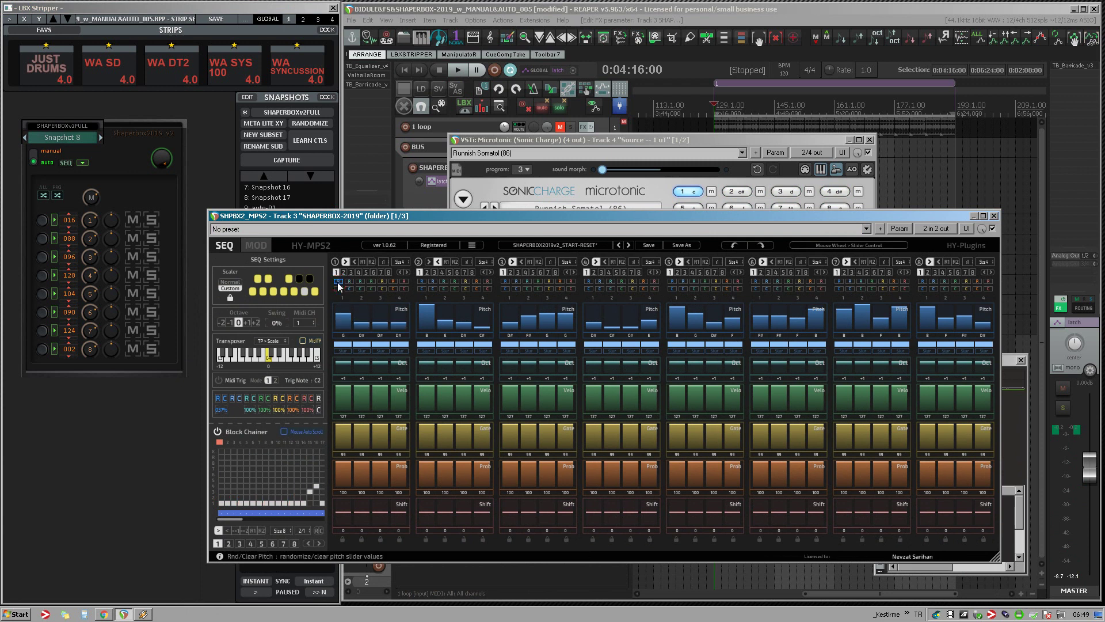
pyautogui.press('space')
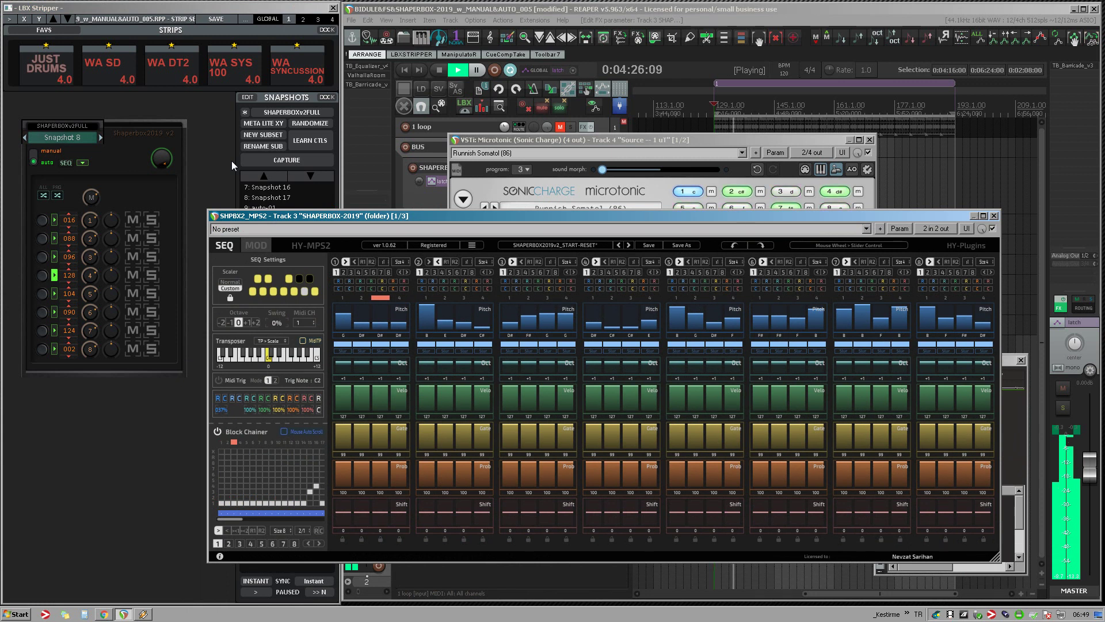
pyautogui.moveTo(383, 323); pyautogui.dragTo(382, 317)
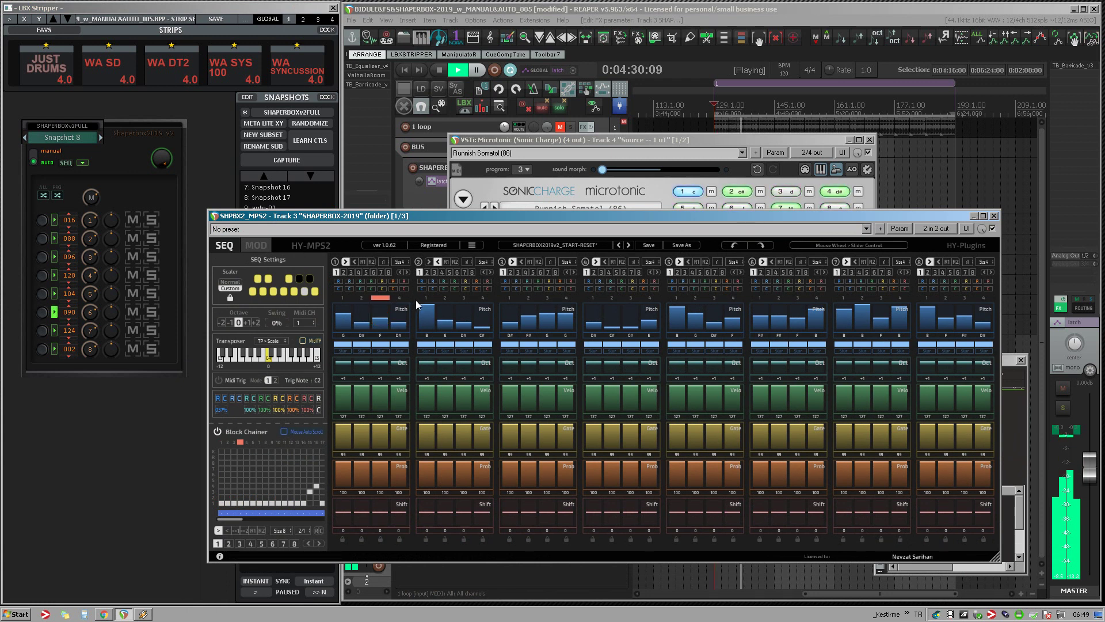
# Randomize the strip's eight row values and restart playback to hear the new combination
pyautogui.click(173, 189)
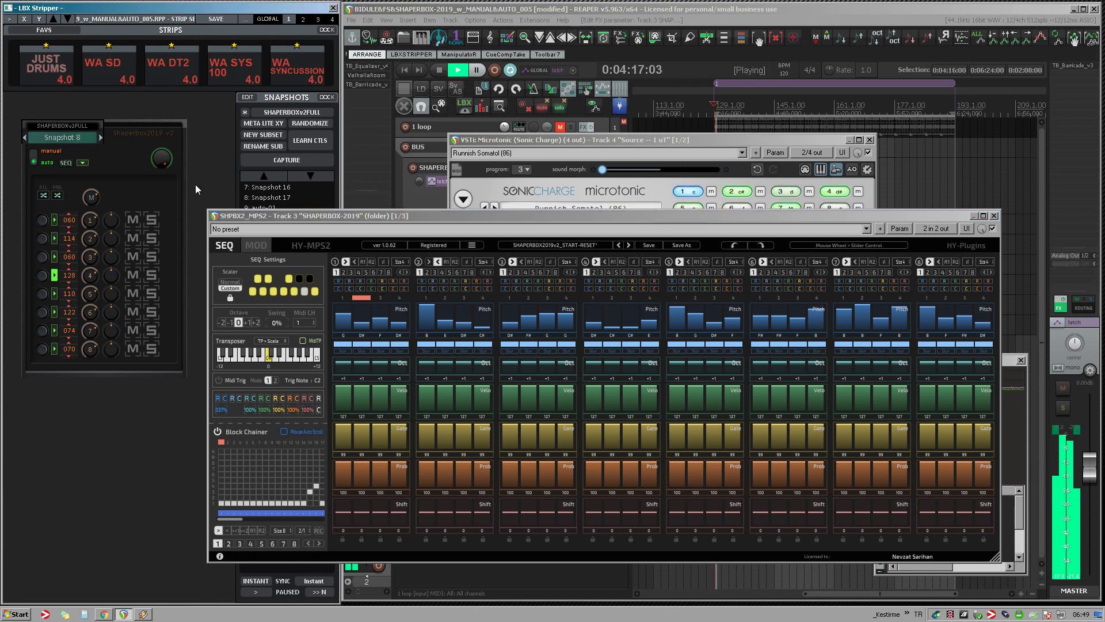
pyautogui.press('space')
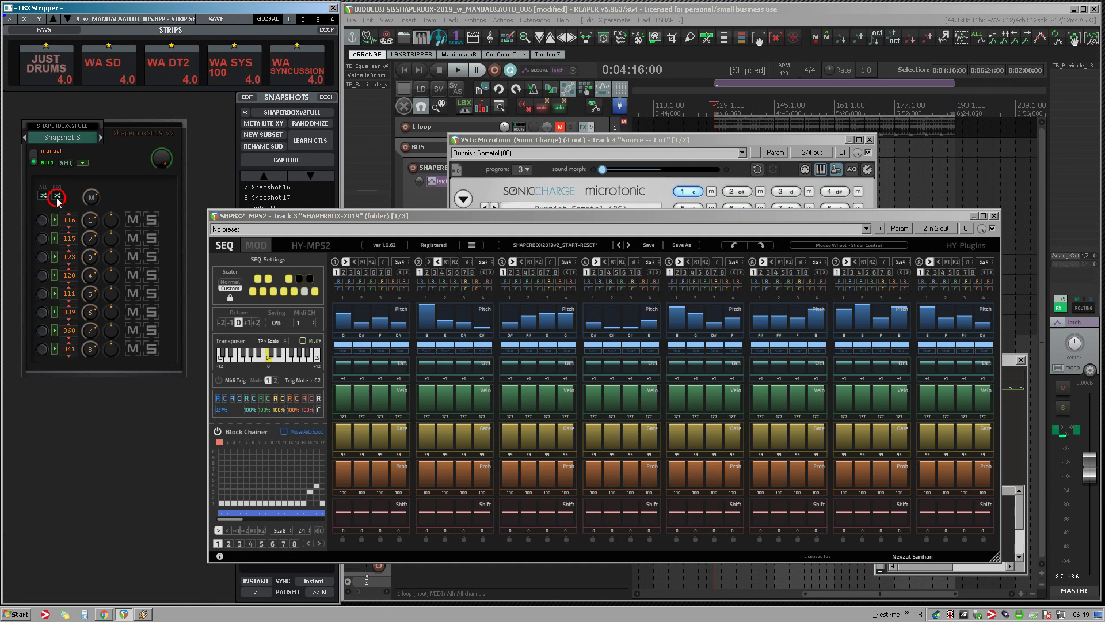
pyautogui.press('space')
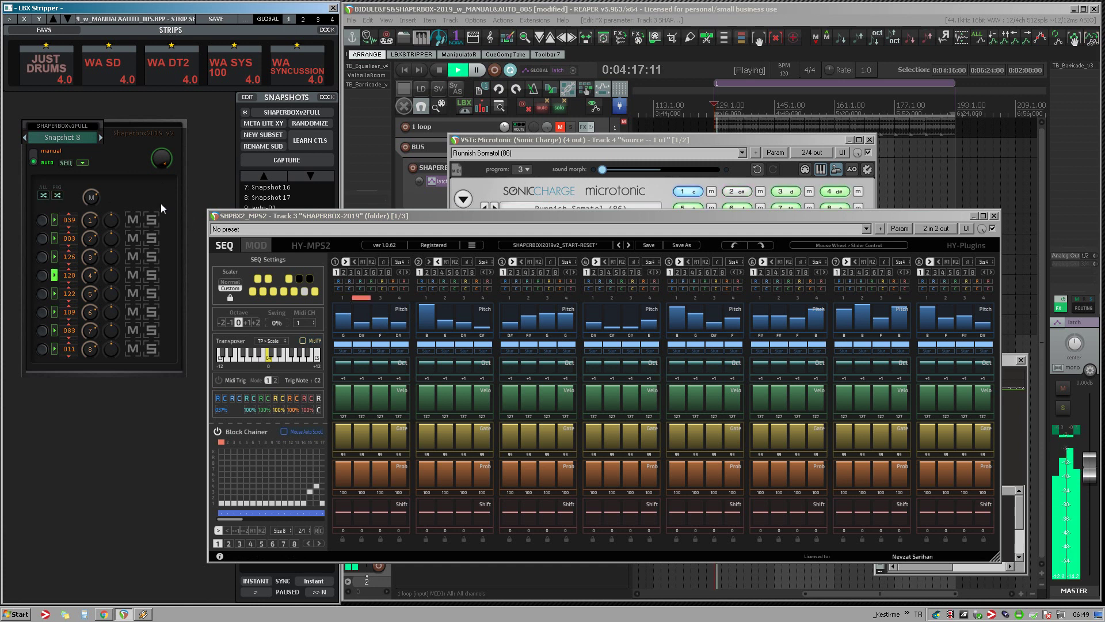
# Lower strip row 4's value in stages to 063 and row 6's value to 093 during playback
pyautogui.scroll(-3, 74, 279)
pyautogui.scroll(-1, 66, 318)
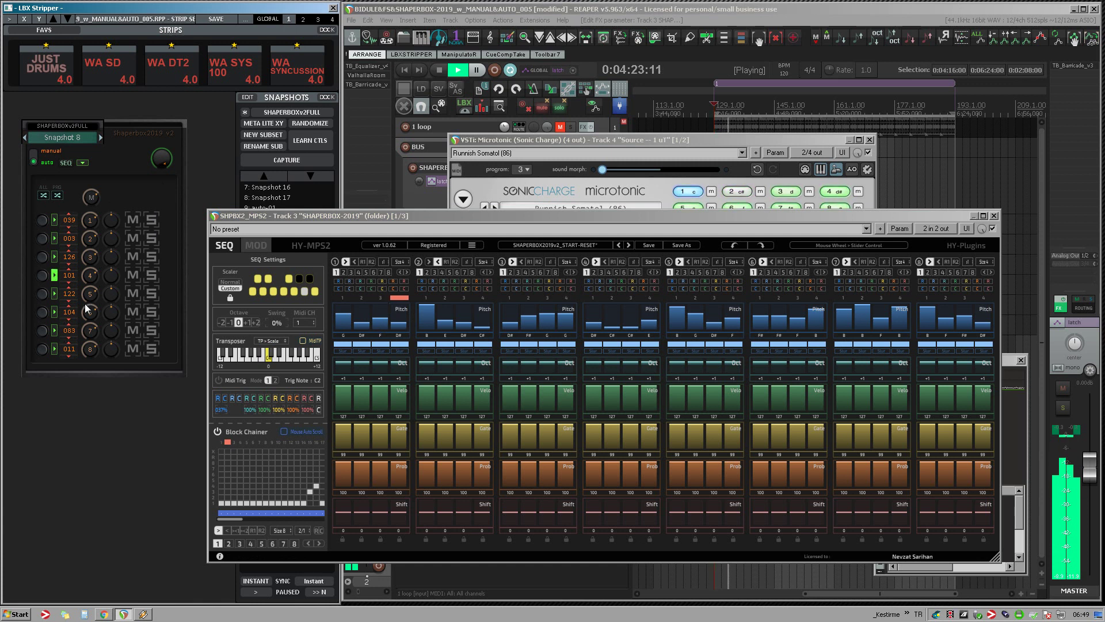
pyautogui.moveTo(70, 280); pyautogui.dragTo(82, 293)
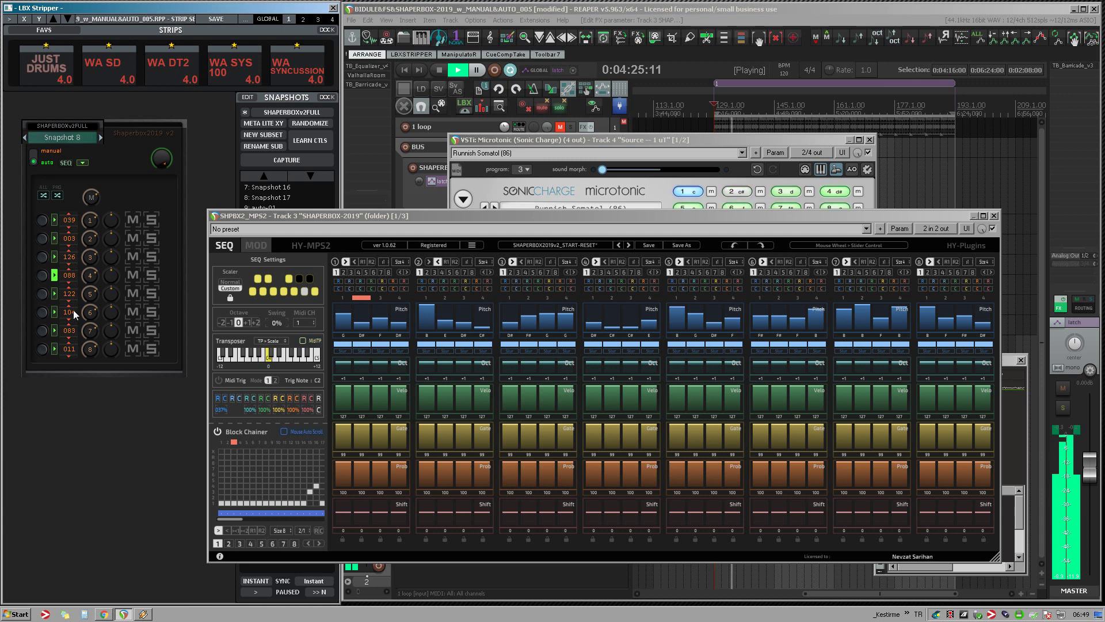
pyautogui.scroll(-3, 71, 318)
pyautogui.scroll(-2, 69, 277)
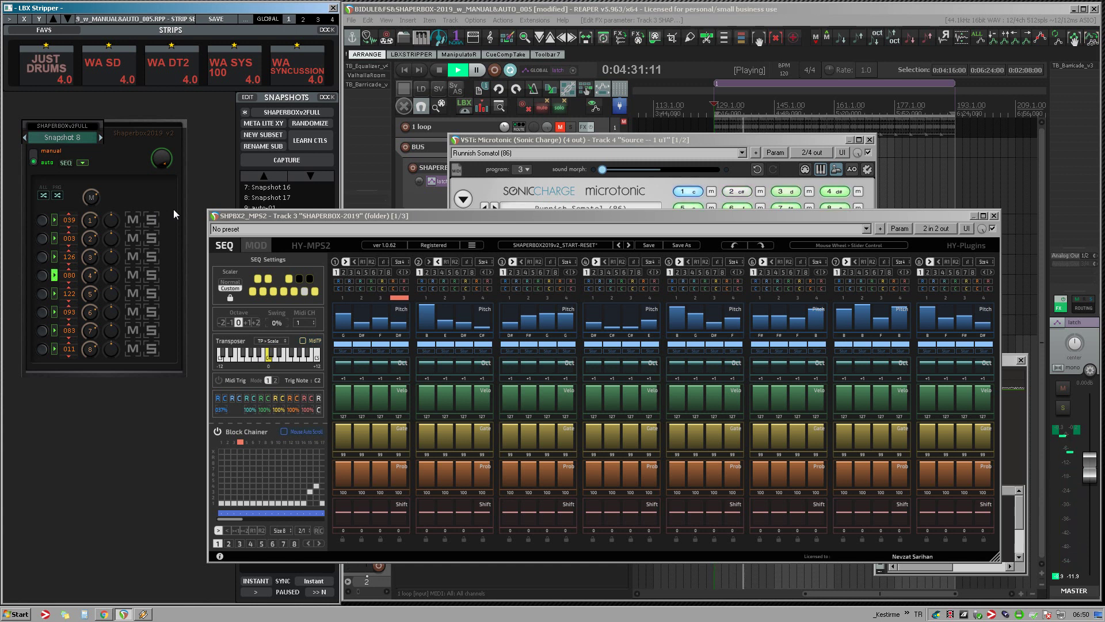
pyautogui.scroll(-1, 74, 278)
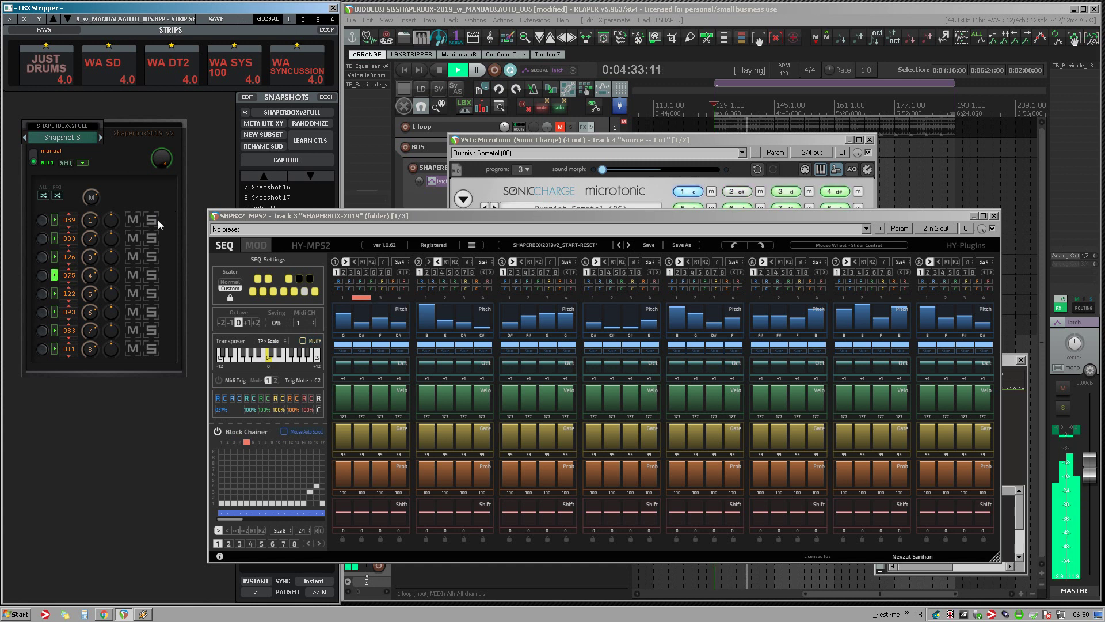
pyautogui.scroll(-1, 69, 278)
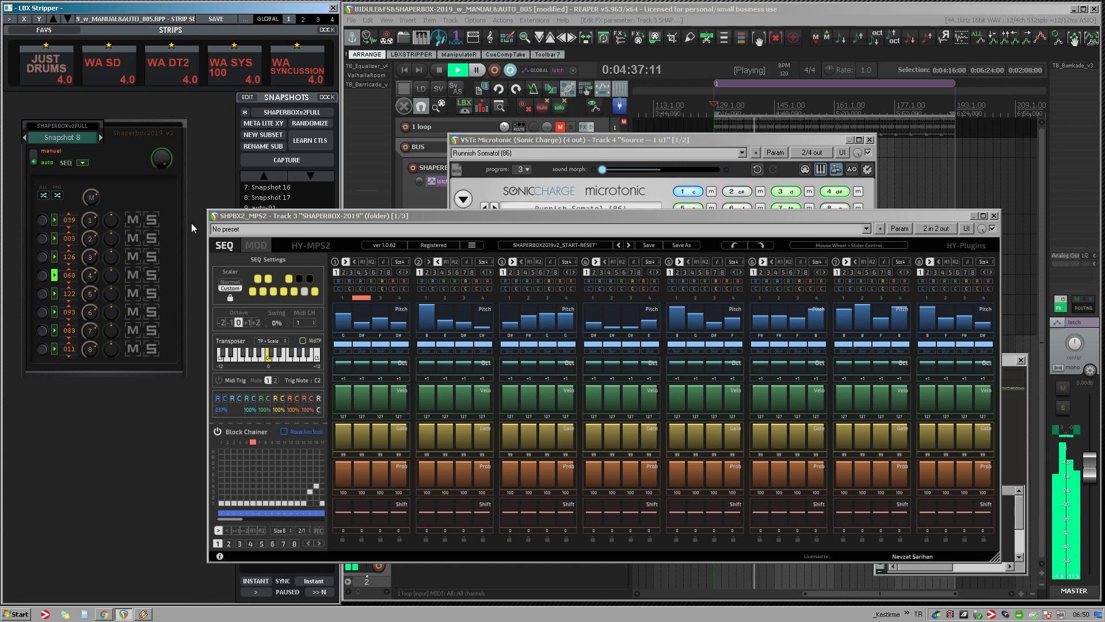
pyautogui.scroll(-1, 70, 279)
pyautogui.scroll(-2, 73, 281)
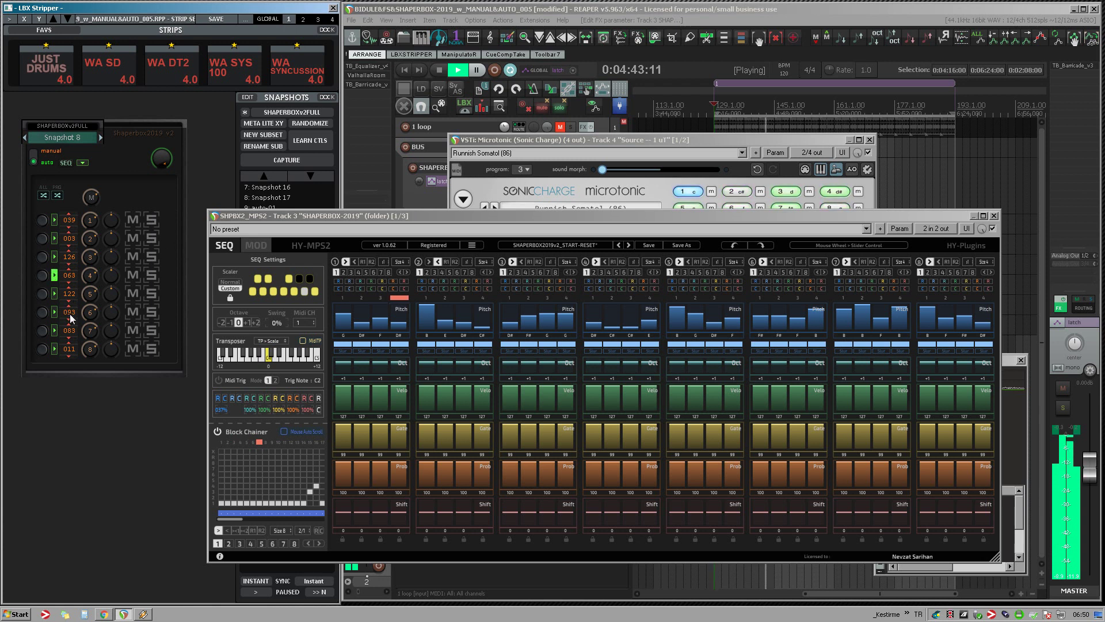
pyautogui.scroll(-3, 72, 281)
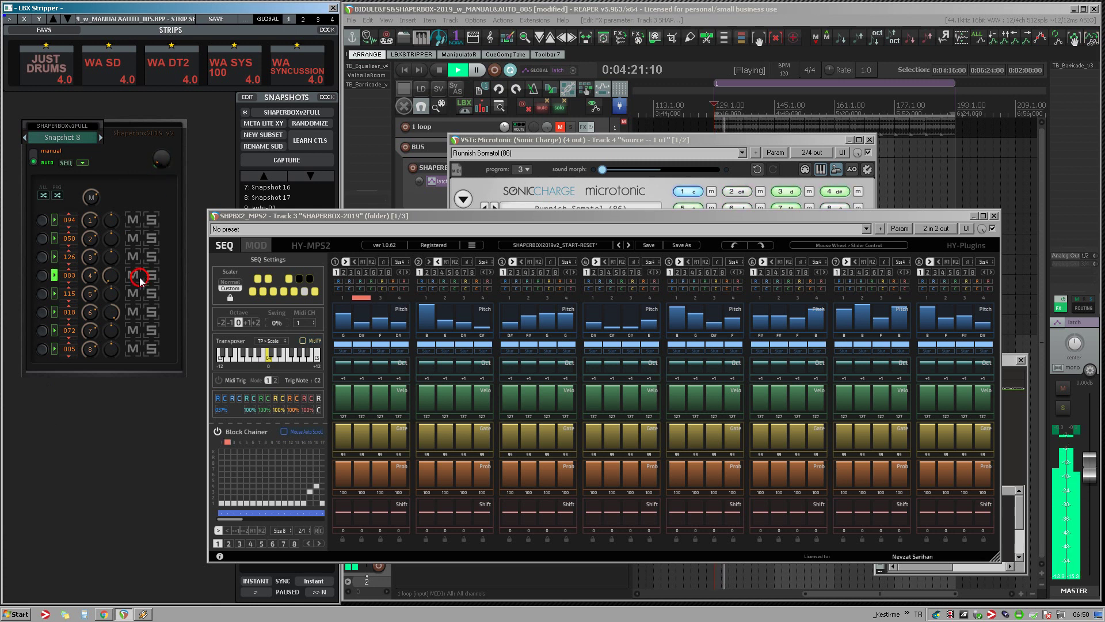
# Turn the strip's effect back on and randomize its row values several times during playback
pyautogui.click(207, 75)
pyautogui.click(58, 195)
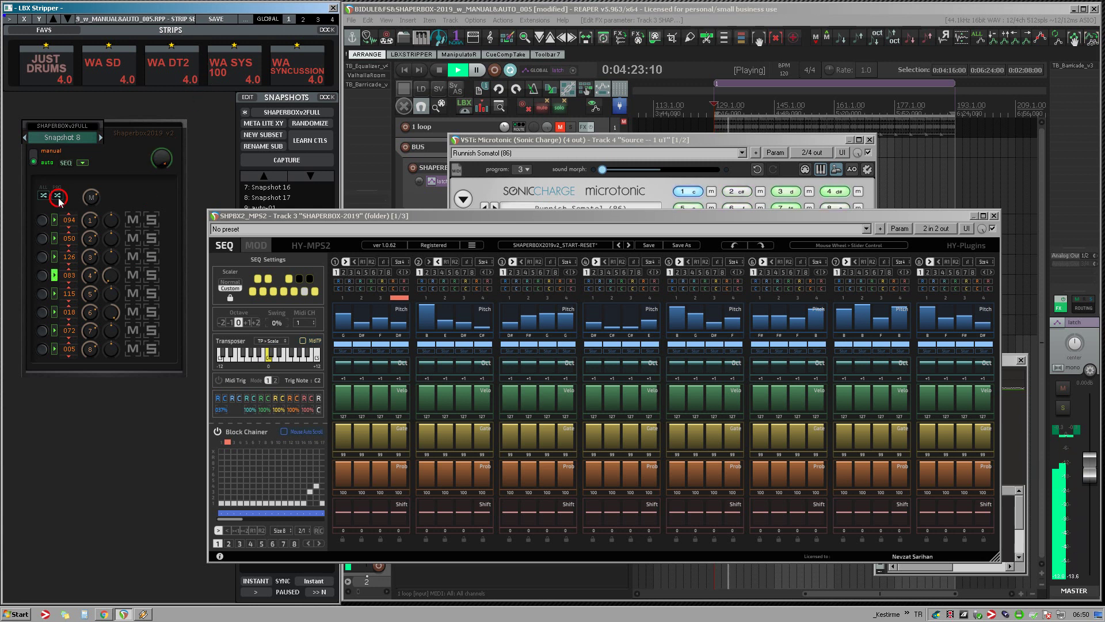
pyautogui.click(58, 196)
pyautogui.click(58, 196)
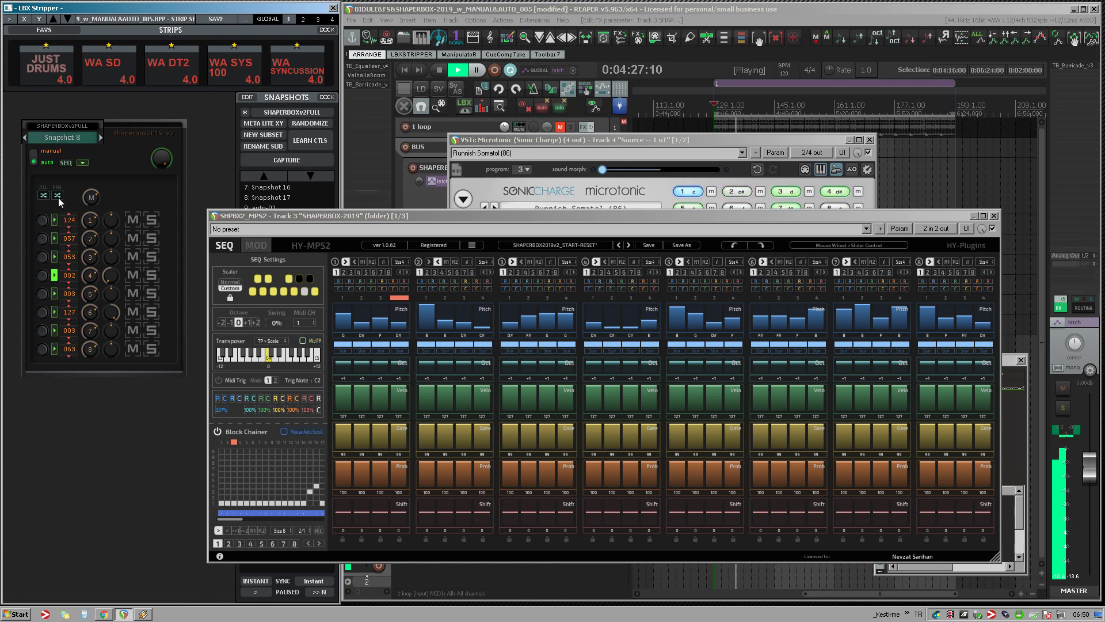
pyautogui.click(58, 196)
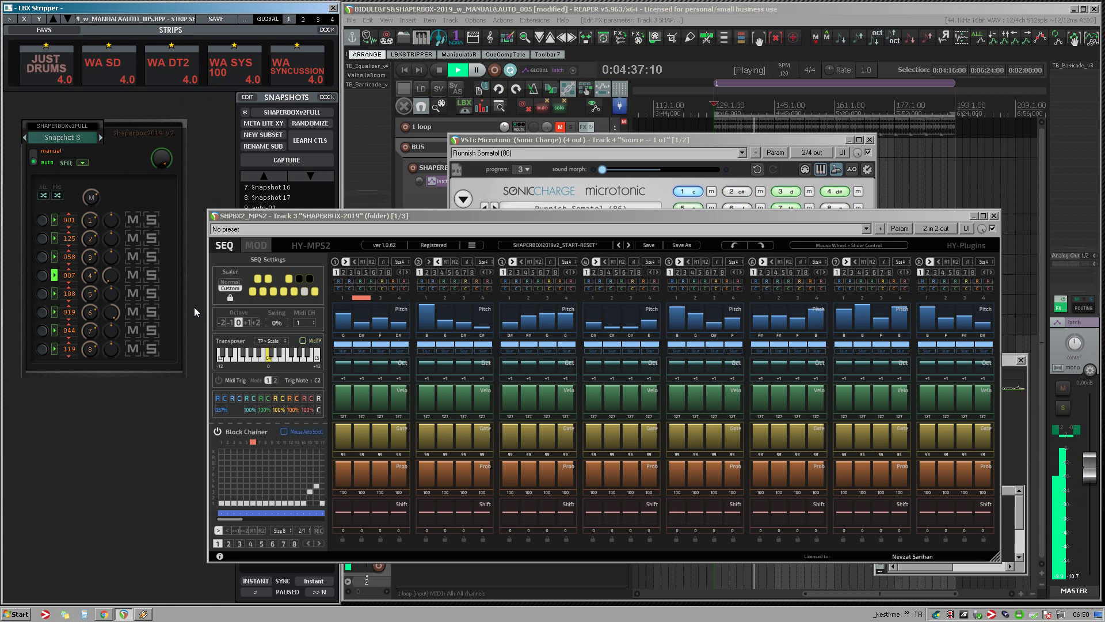
# Stop playback, randomize the pitch values of HY-MPS2 sequencer block 1, and restart playback
pyautogui.press('space')
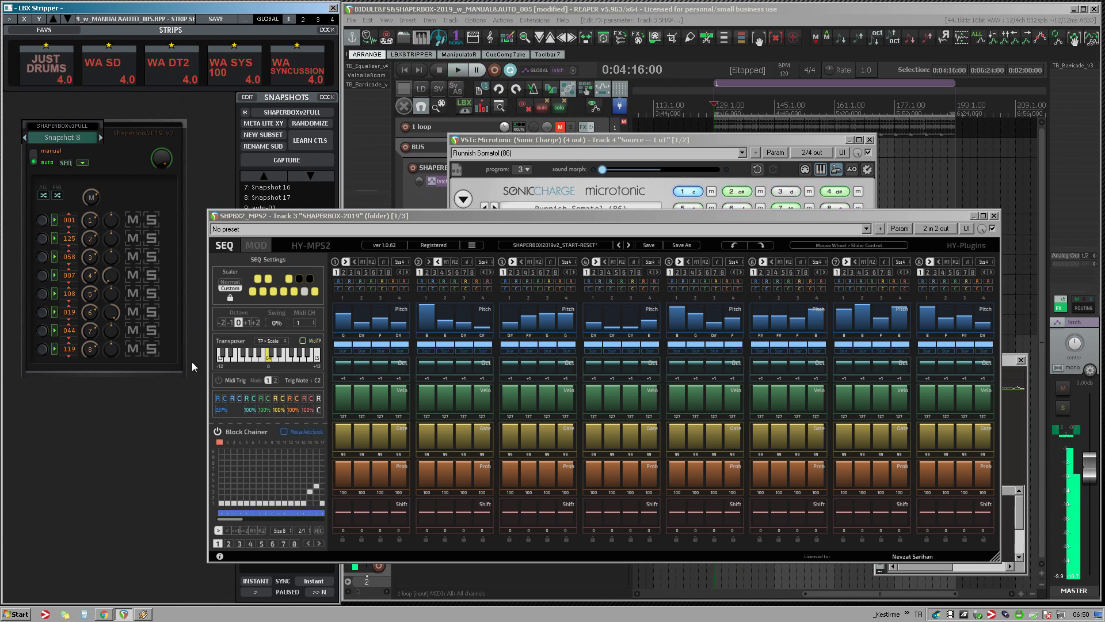
pyautogui.click(338, 282)
pyautogui.press('space')
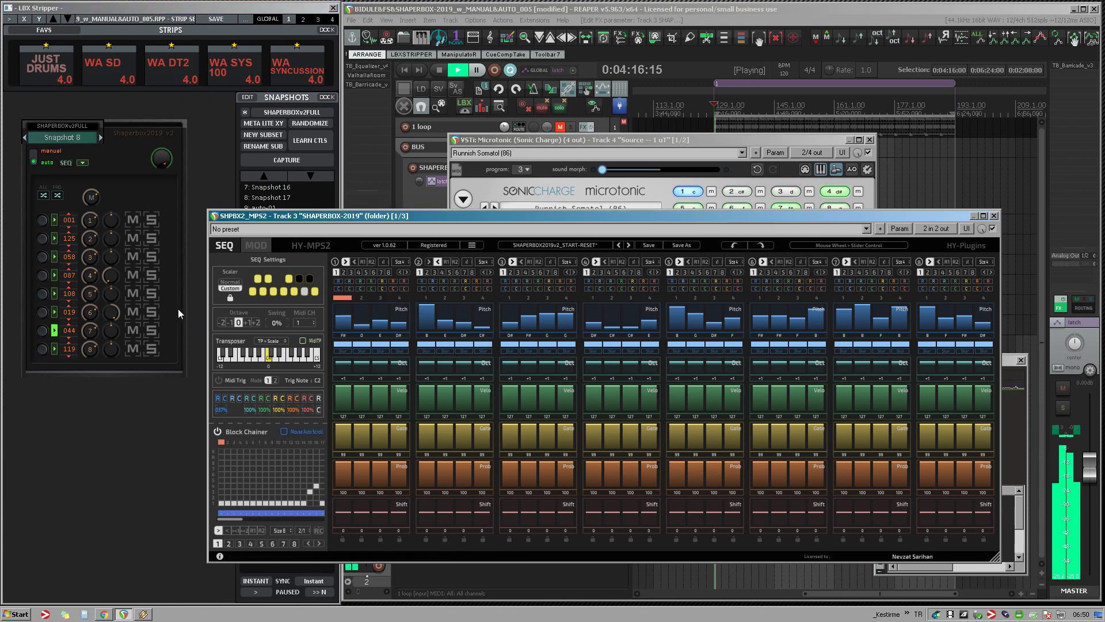
# Audition more randomized strip row values, restarting playback between the randomizations
pyautogui.press('space')
pyautogui.click(58, 196)
pyautogui.press('space')
pyautogui.press('space')
pyautogui.click(57, 195)
pyautogui.press('space')
pyautogui.click(58, 196)
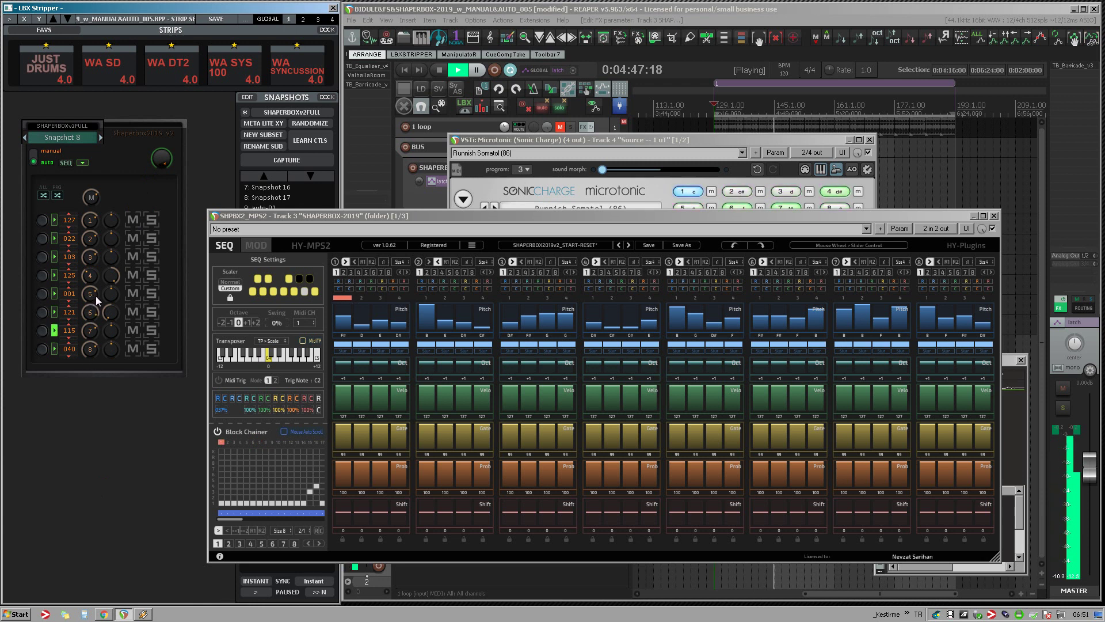
# Adjust the knobs of strip rows 4 and 6 during playback and stop the transport
pyautogui.click(105, 315)
pyautogui.click(90, 269)
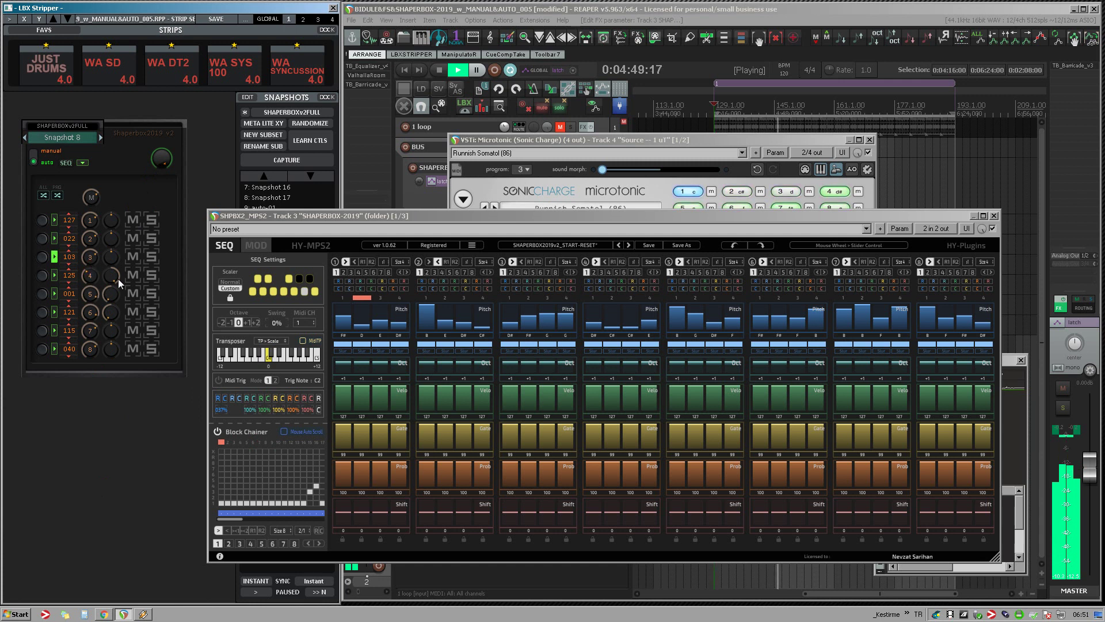
pyautogui.click(91, 306)
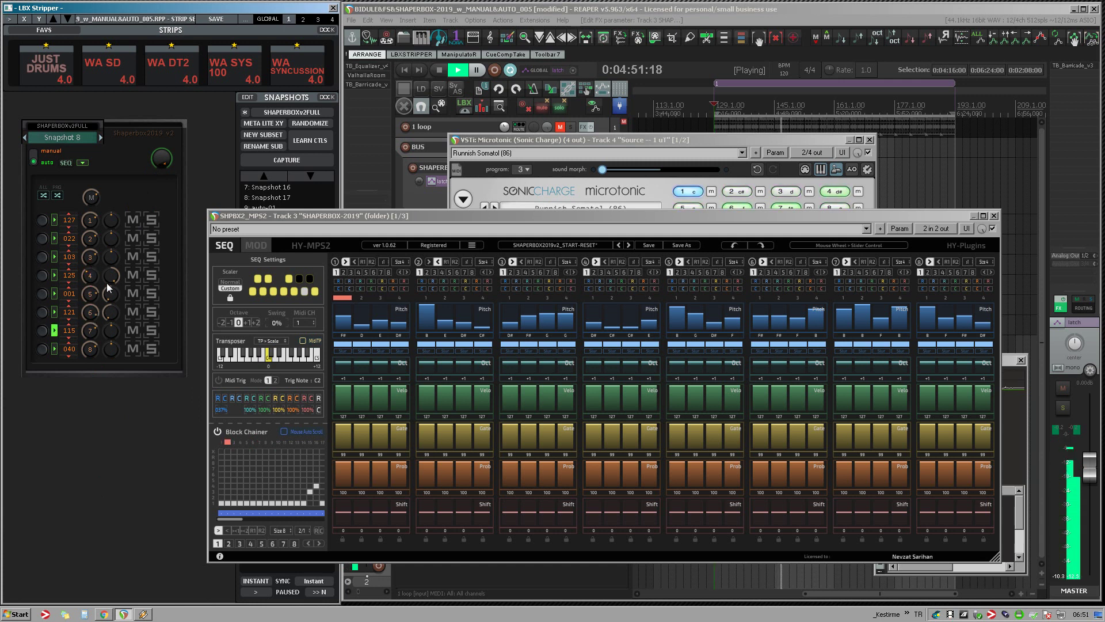
pyautogui.press('space')
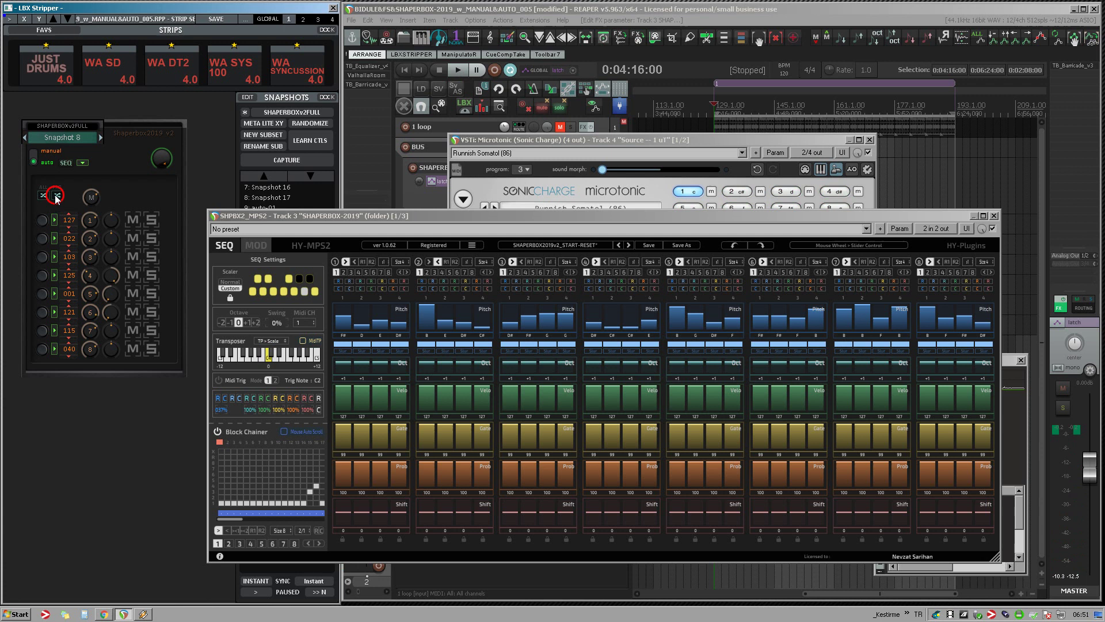
# Restart playback, keep randomizing the strip's row values, and unmute the 1 loop track
pyautogui.press('space')
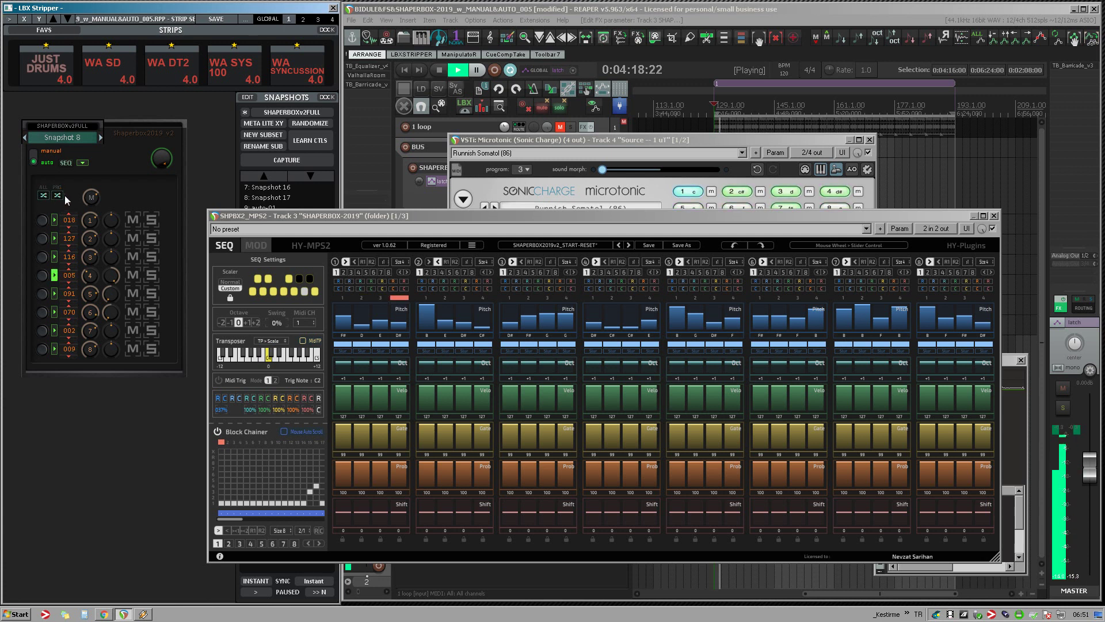
pyautogui.click(61, 196)
pyautogui.click(60, 197)
pyautogui.click(560, 126)
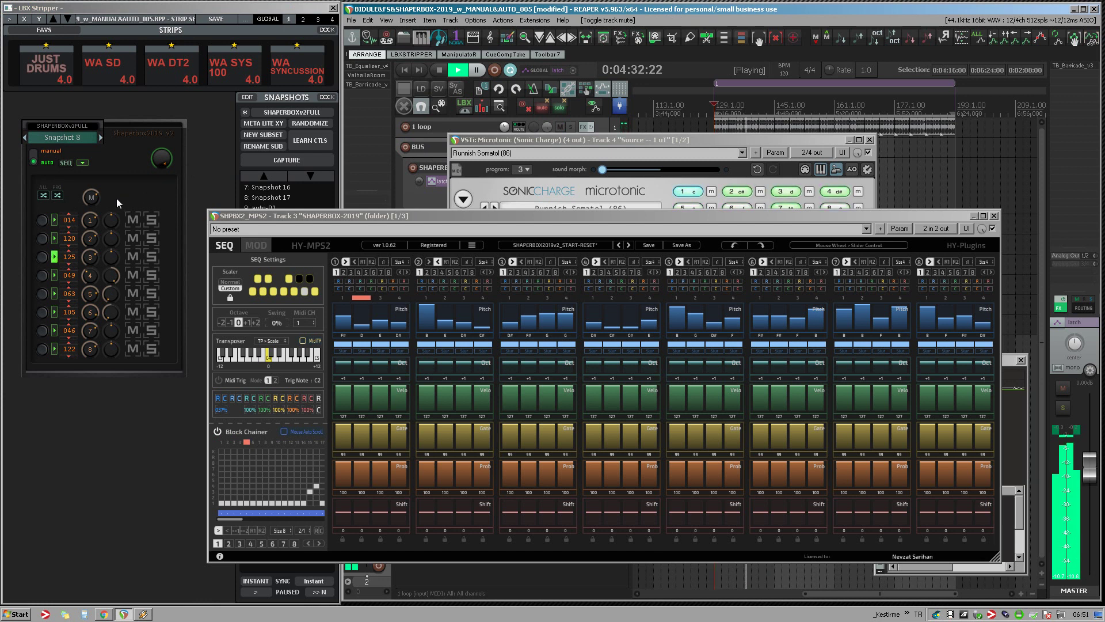
pyautogui.click(58, 195)
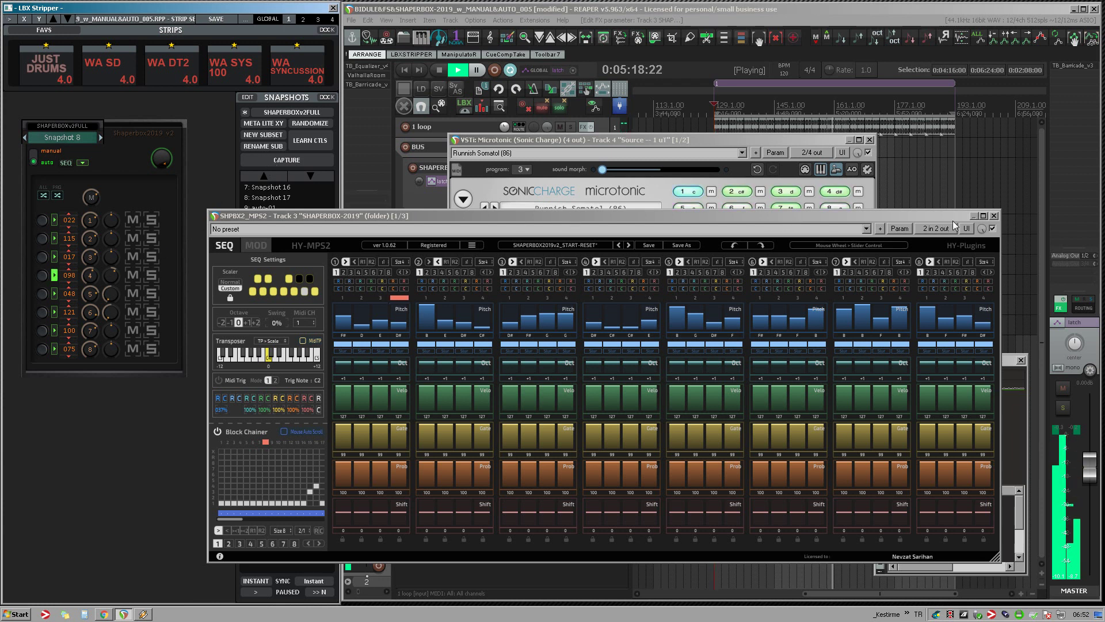
# Close the HY-MPS2 window, stop playback, and switch Microtonic to program 1, Irreful Inapprobota (165)
pyautogui.click(995, 216)
pyautogui.press('space')
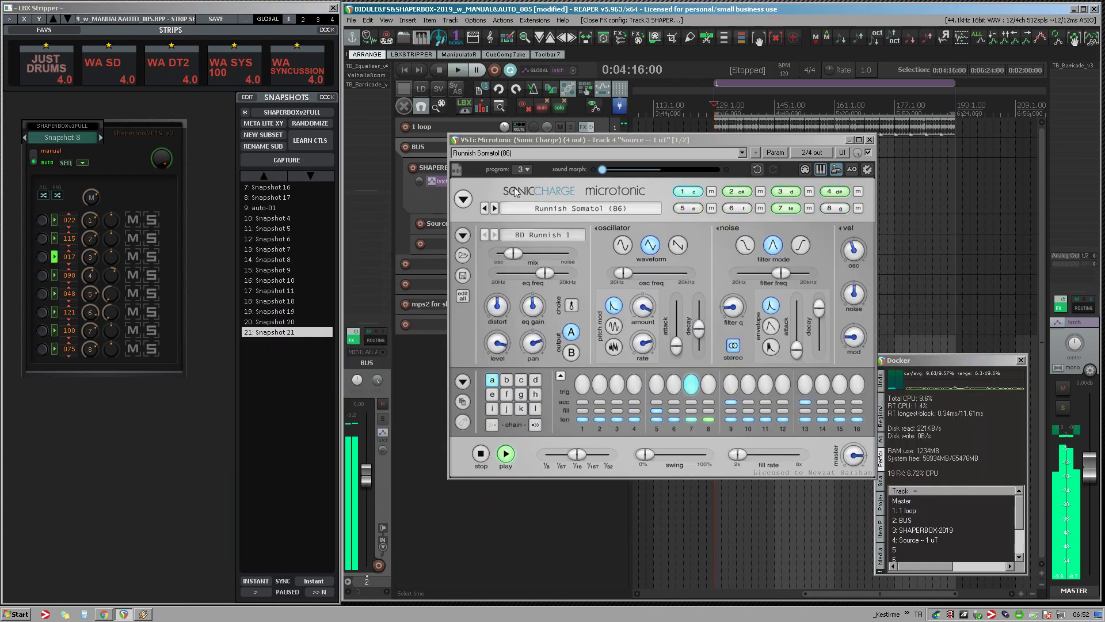
pyautogui.click(523, 170)
pyautogui.click(524, 178)
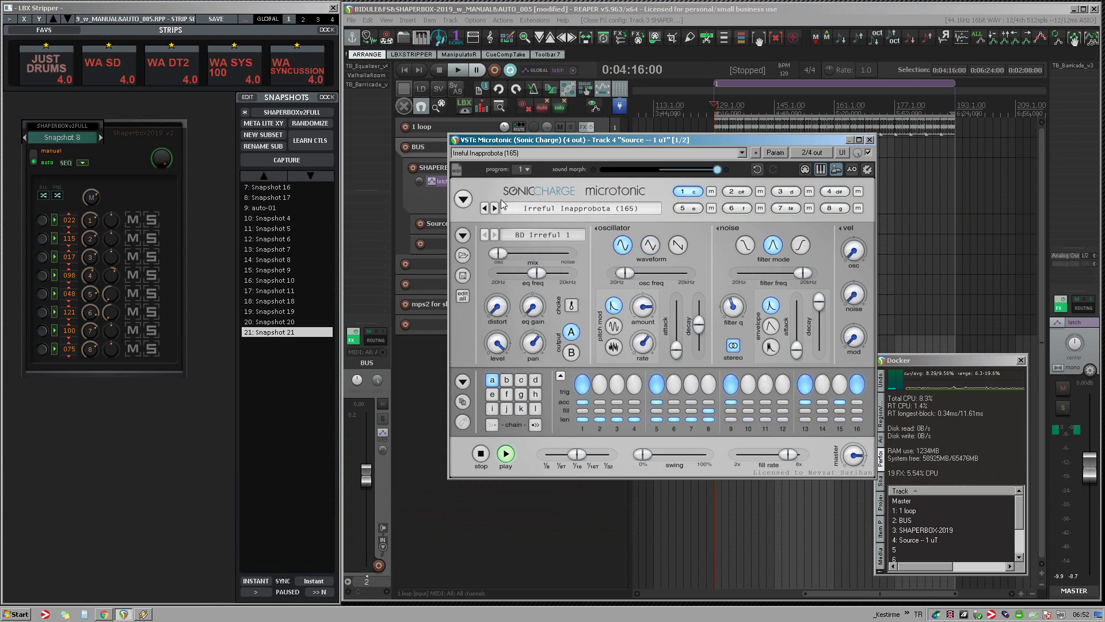
# Toggle the strip's effect and play the selected Microtonic program through Snapshot 8
pyautogui.click(160, 160)
pyautogui.click(199, 70)
pyautogui.press('space')
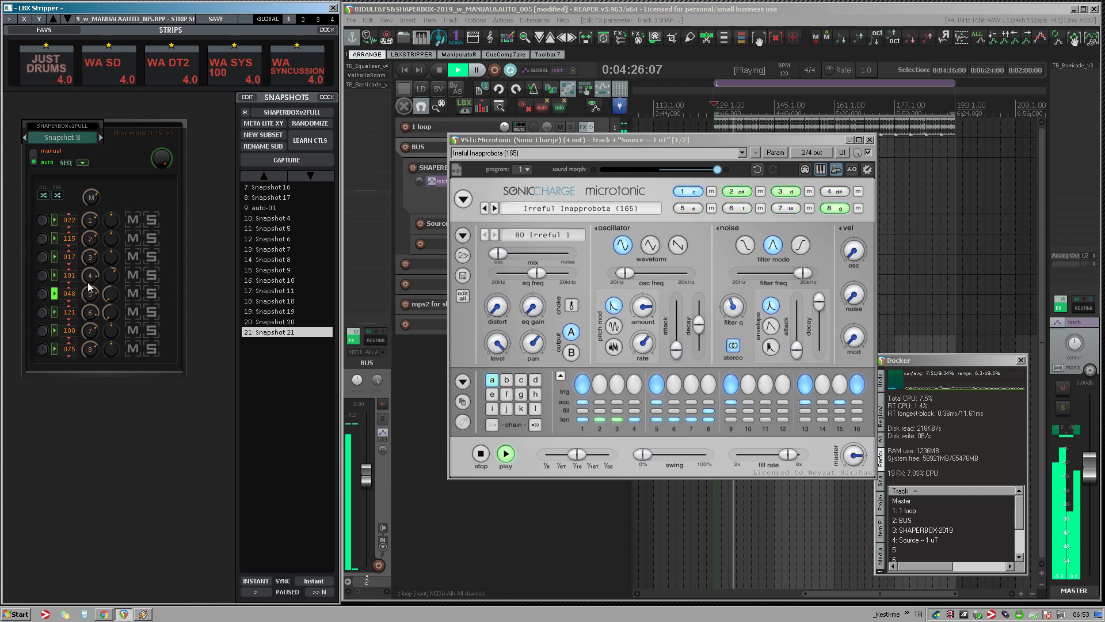
# Raise strip row 4's value to 104 and lower row 7's value in small stages to 080 during playback
pyautogui.scroll(3, 70, 276)
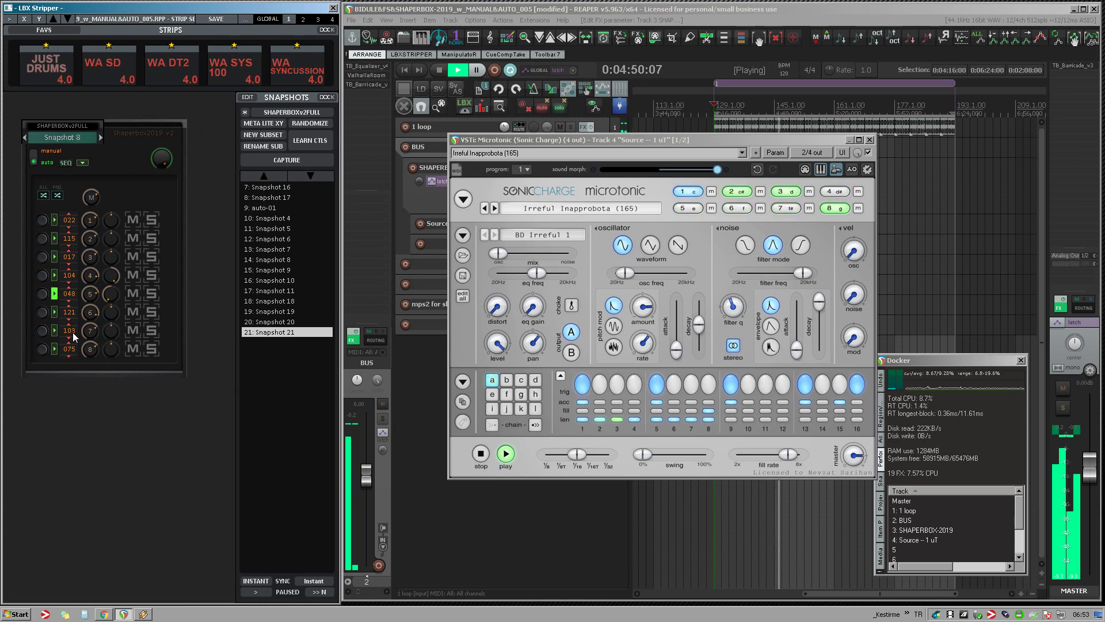
pyautogui.moveTo(73, 337); pyautogui.dragTo(114, 389)
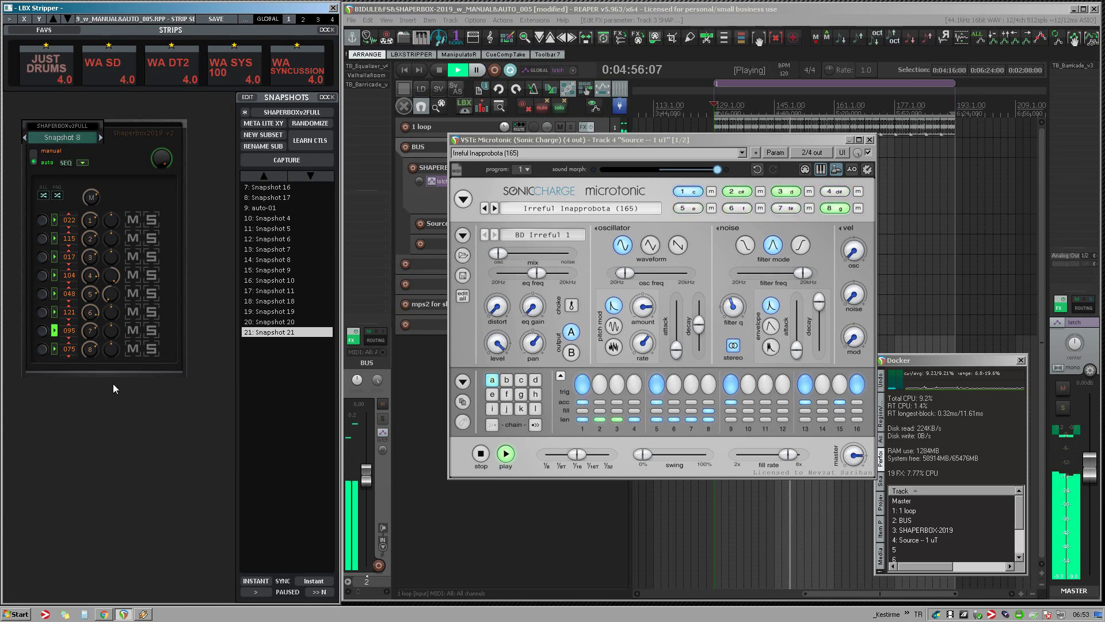
pyautogui.moveTo(84, 344); pyautogui.dragTo(80, 386)
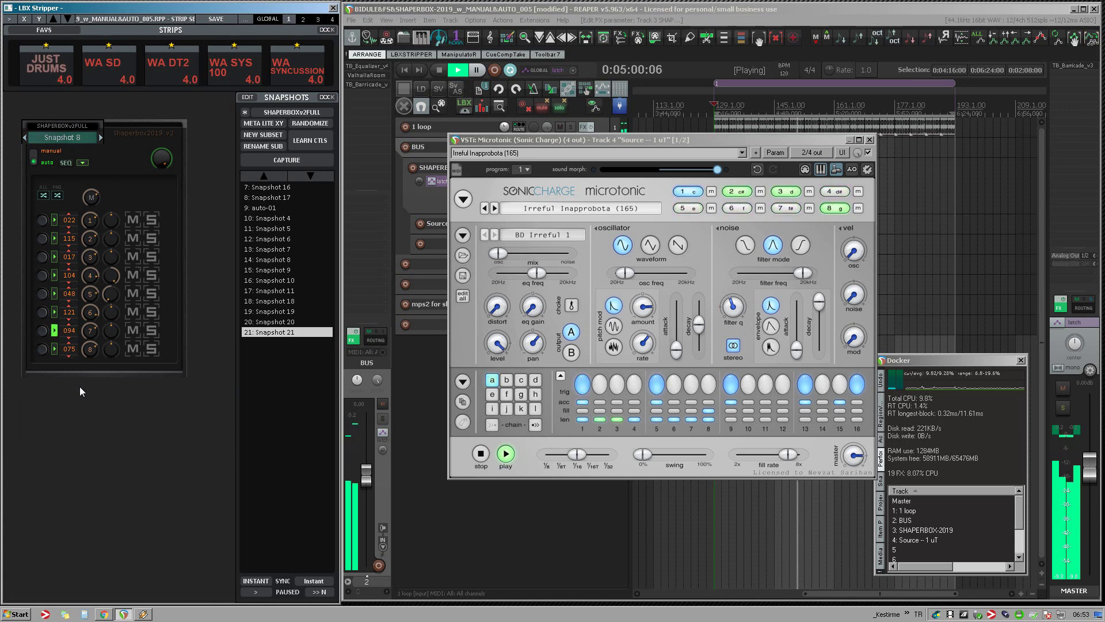
pyautogui.moveTo(71, 332); pyautogui.dragTo(94, 395)
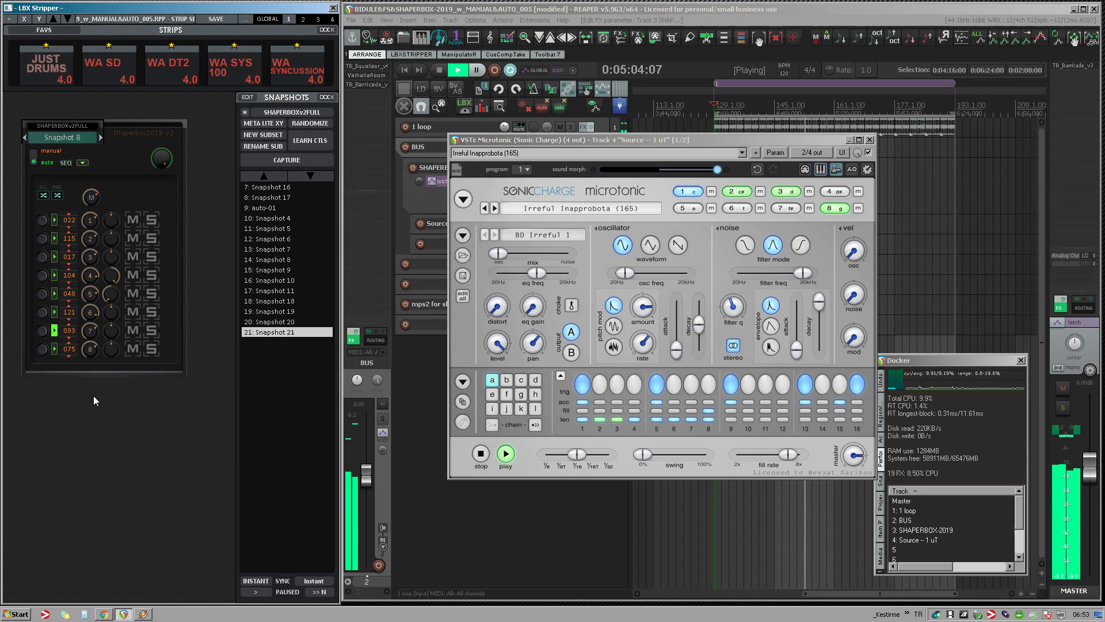
pyautogui.click(71, 337)
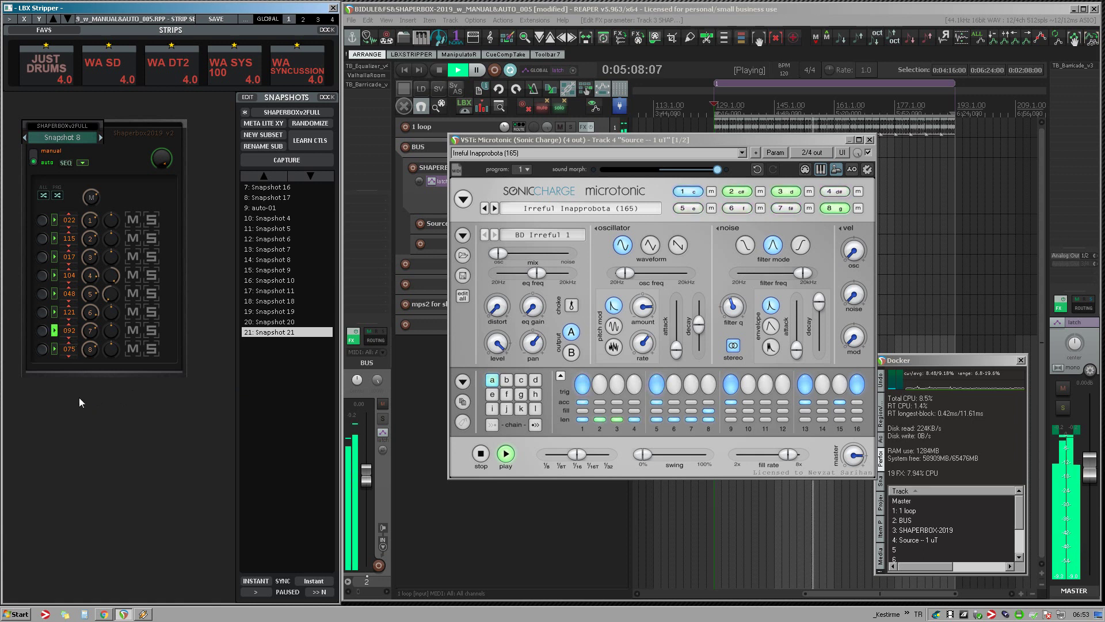
pyautogui.click(69, 338)
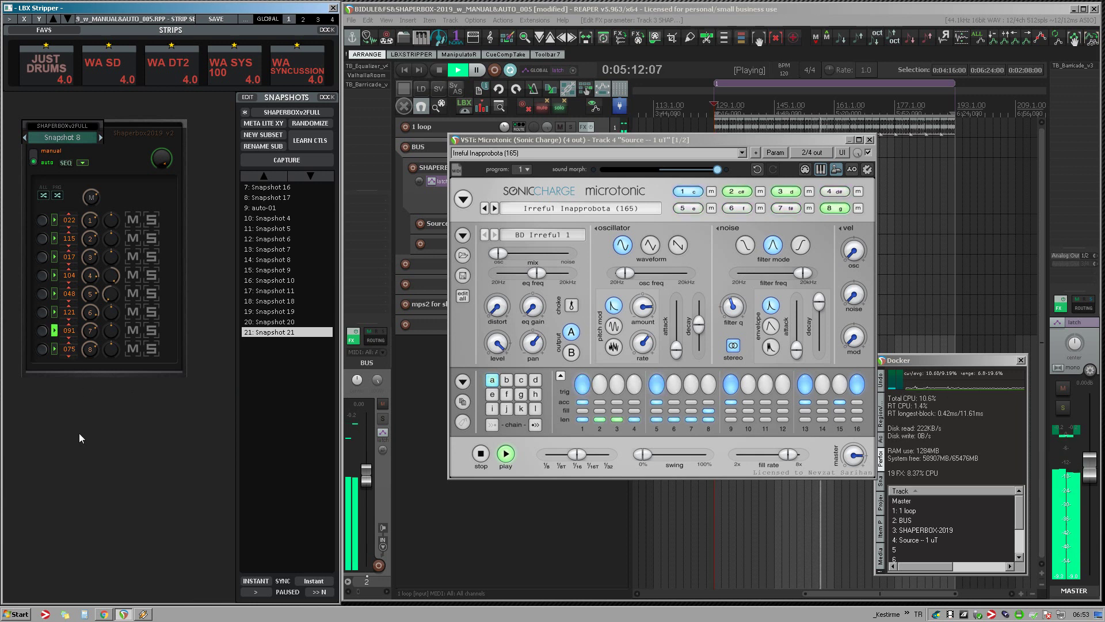
pyautogui.click(68, 332)
pyautogui.click(69, 333)
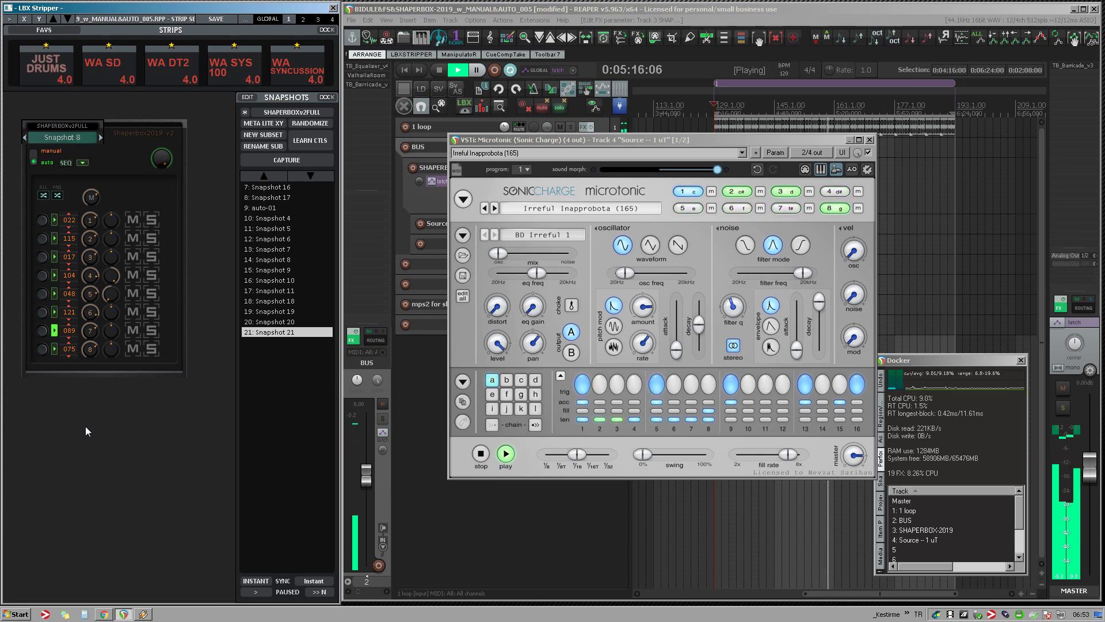
pyautogui.click(72, 332)
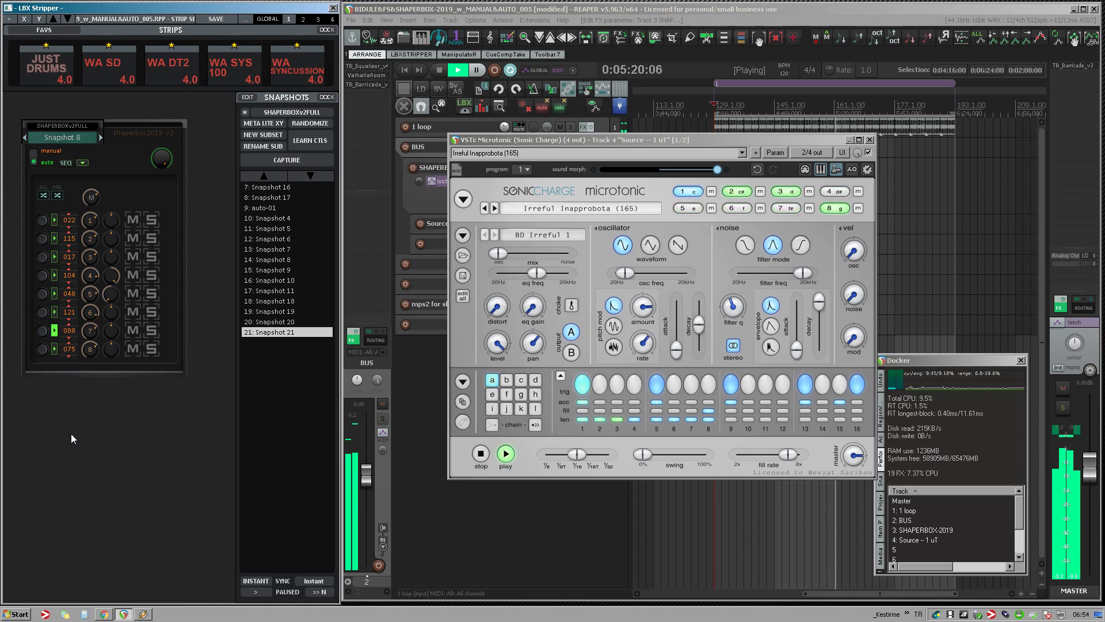
pyautogui.click(69, 332)
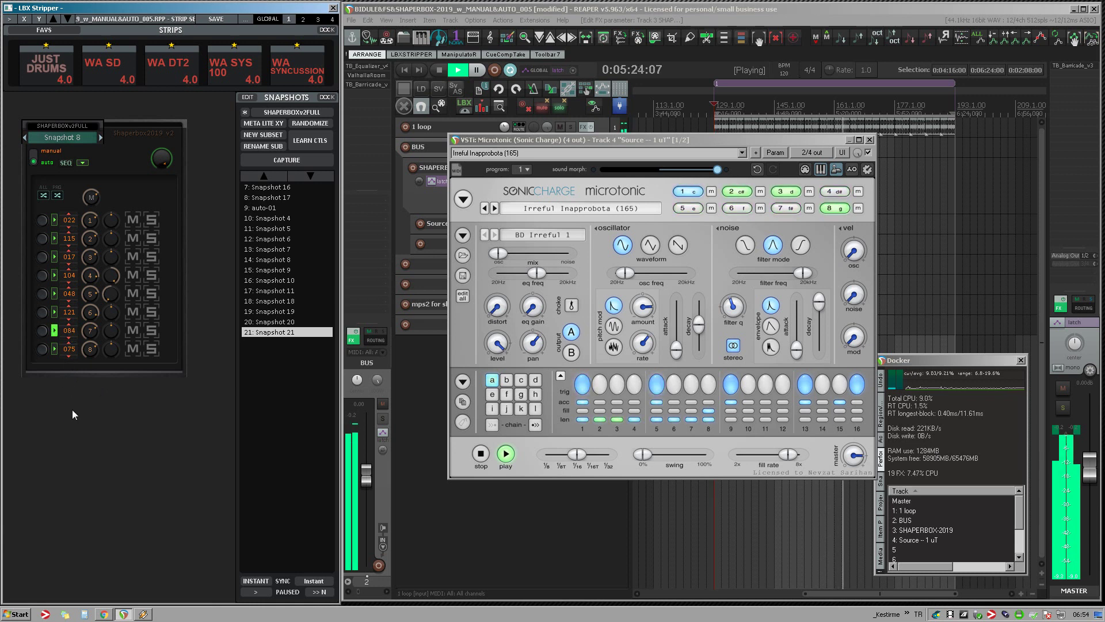
pyautogui.scroll(-1, 70, 330)
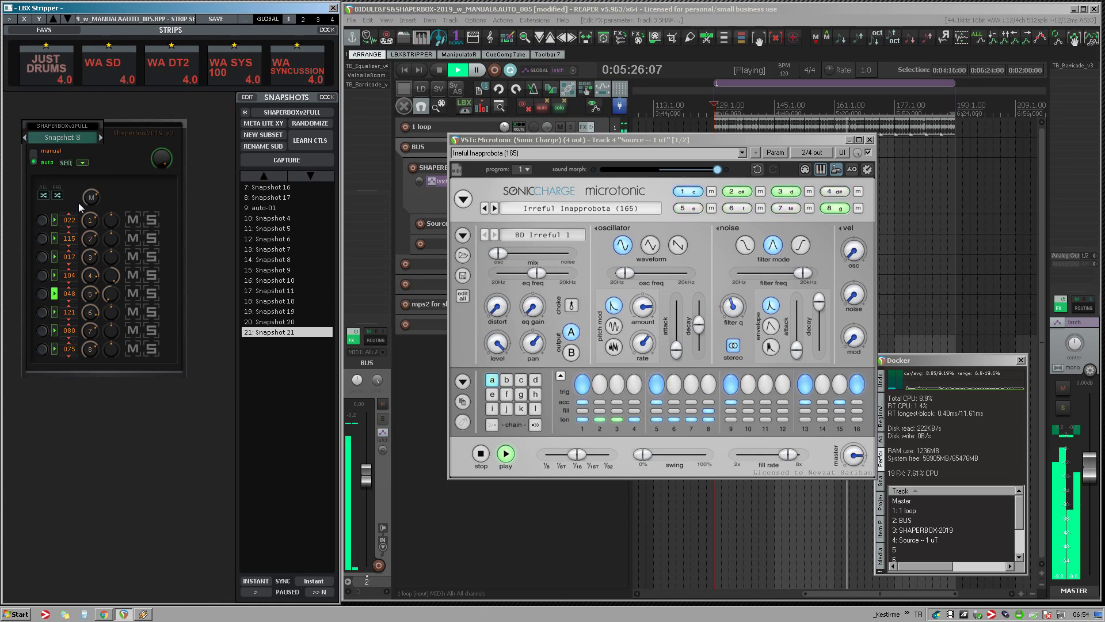
# Open the HY-MPS2 sequencer, lower block 1's first pitch step, and fine-tune strip row 1's value to 022 during playback
pyautogui.click(125, 274)
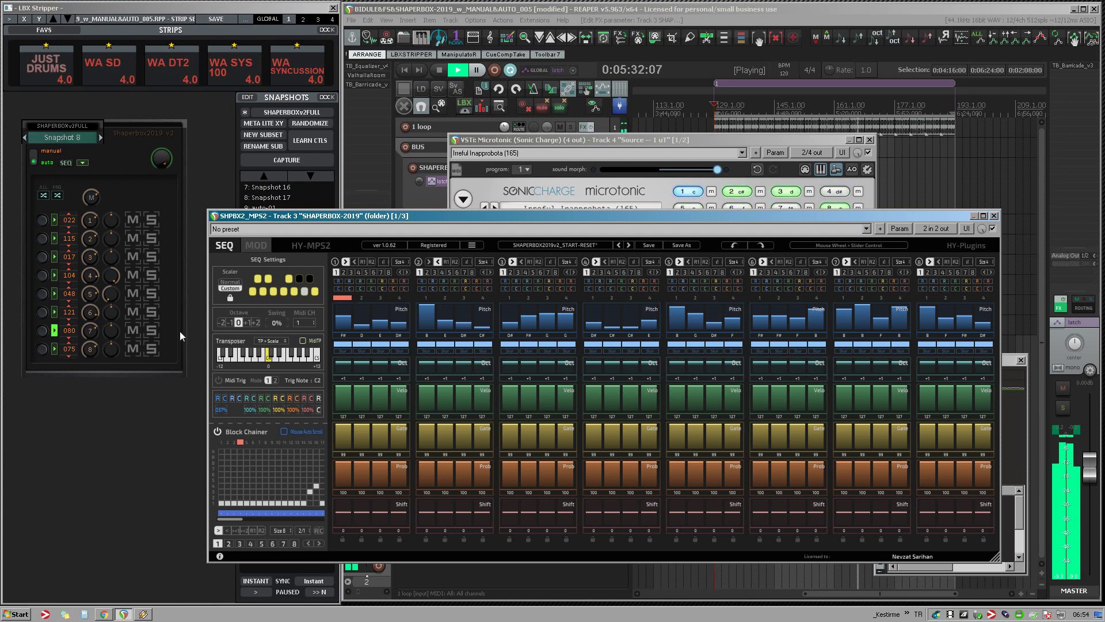
pyautogui.click(343, 322)
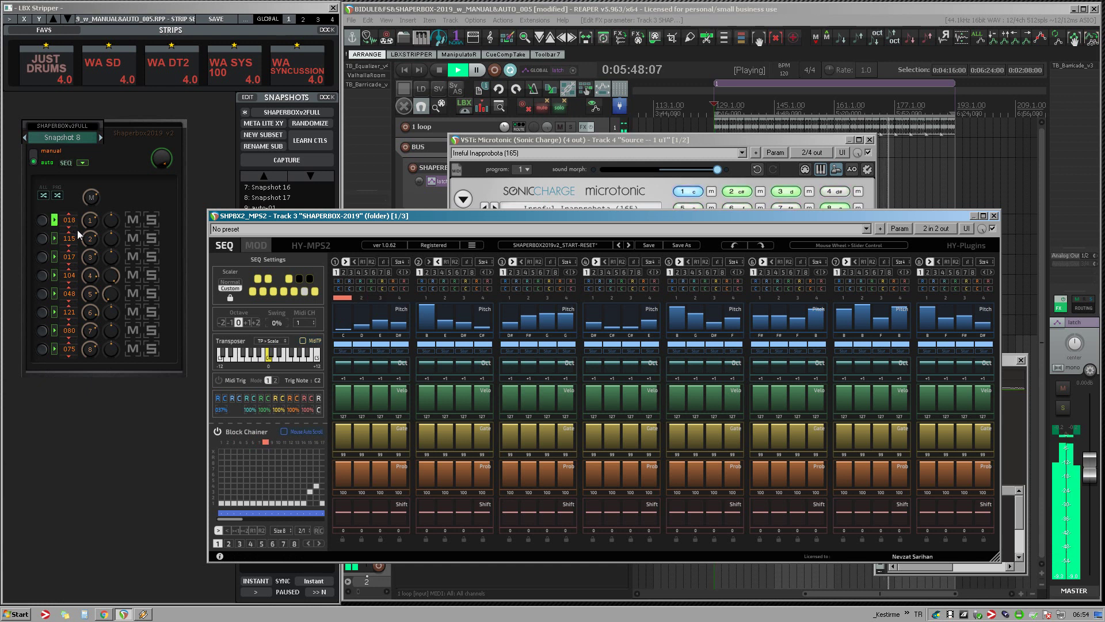
pyautogui.scroll(9, 74, 221)
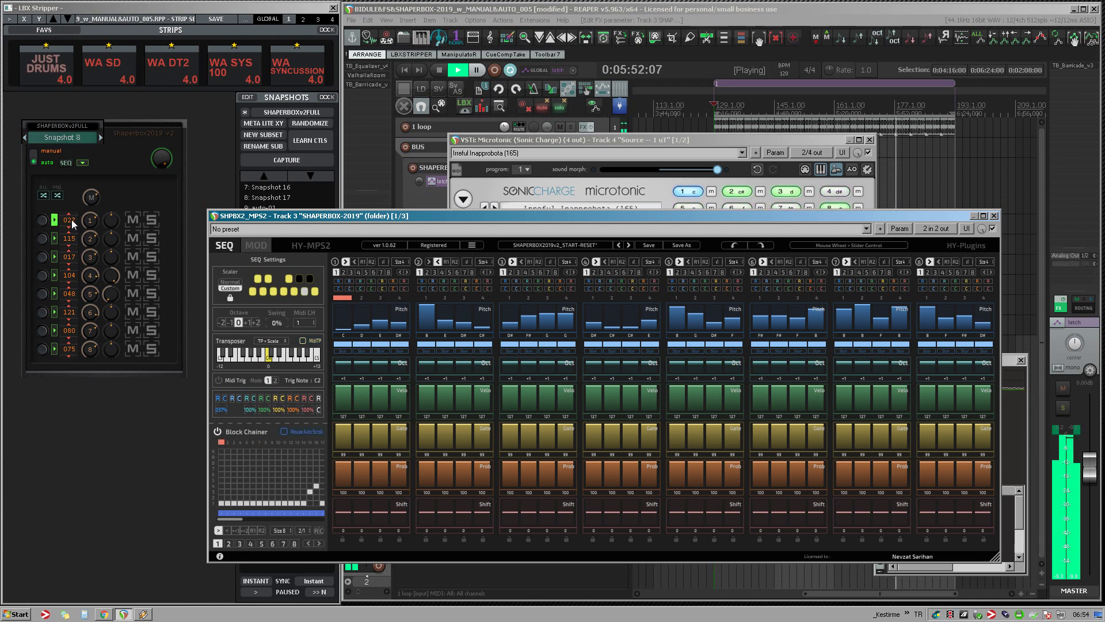
pyautogui.scroll(-2, 72, 223)
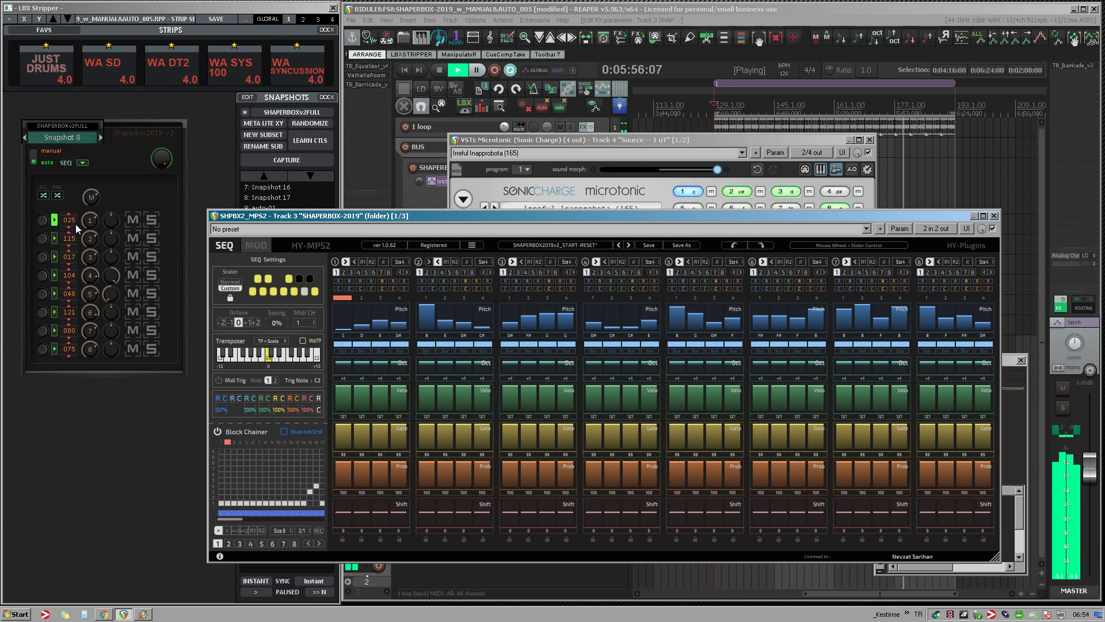
pyautogui.scroll(-1, 74, 226)
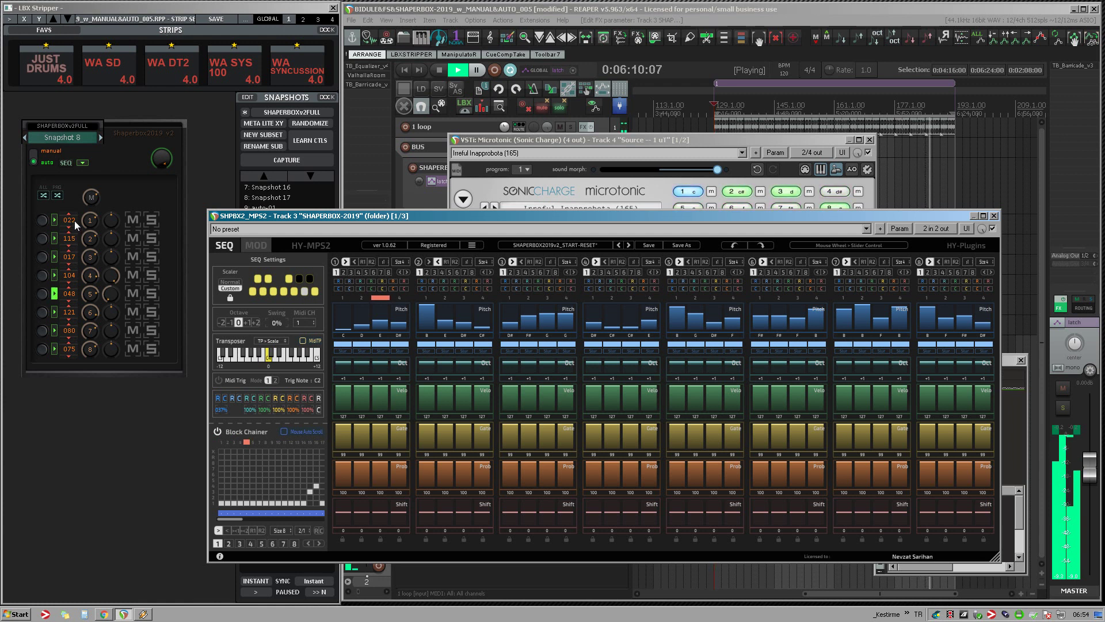
pyautogui.scroll(1, 74, 219)
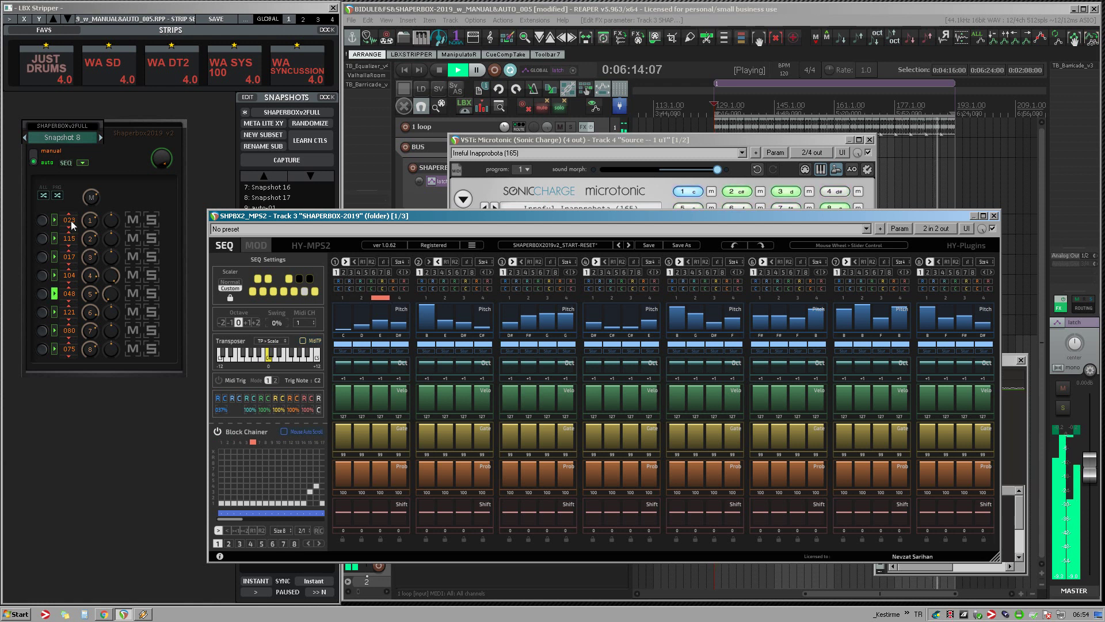
pyautogui.scroll(-1, 72, 223)
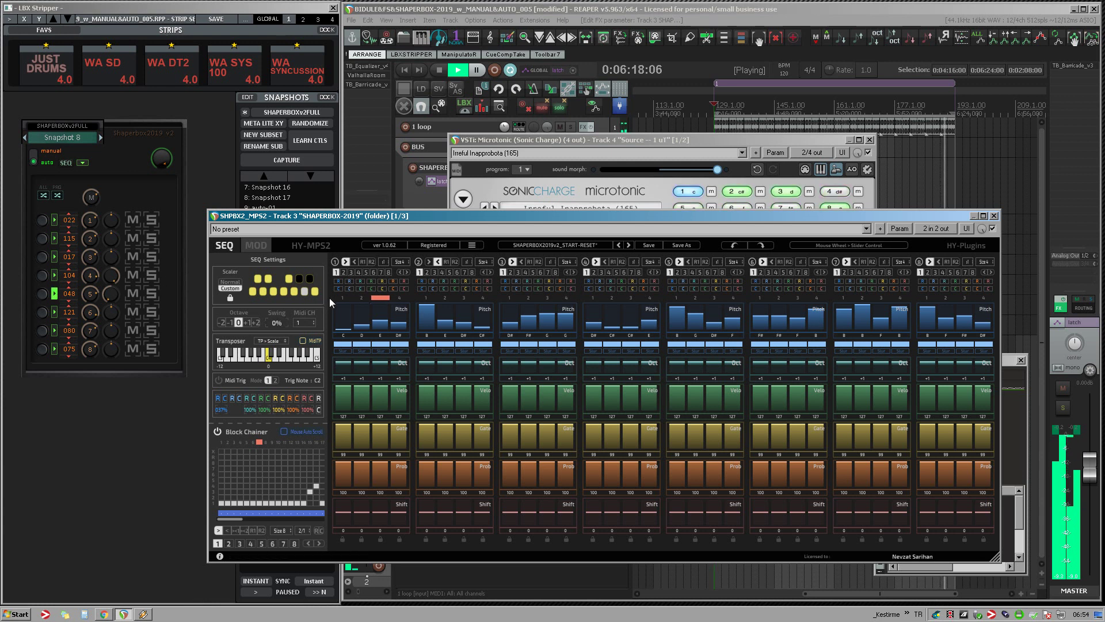
# Copy block 1's pattern 1 to Pattern 1 of Block2 and raise the first pitch step in the copy
pyautogui.rightClick(335, 275)
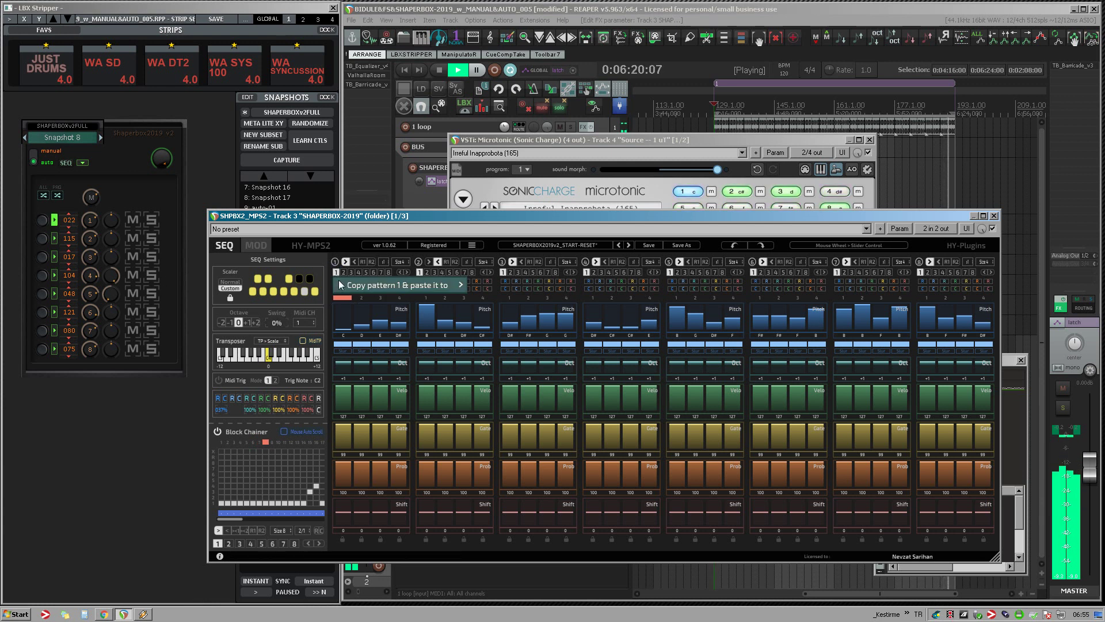
pyautogui.moveTo(457, 285)
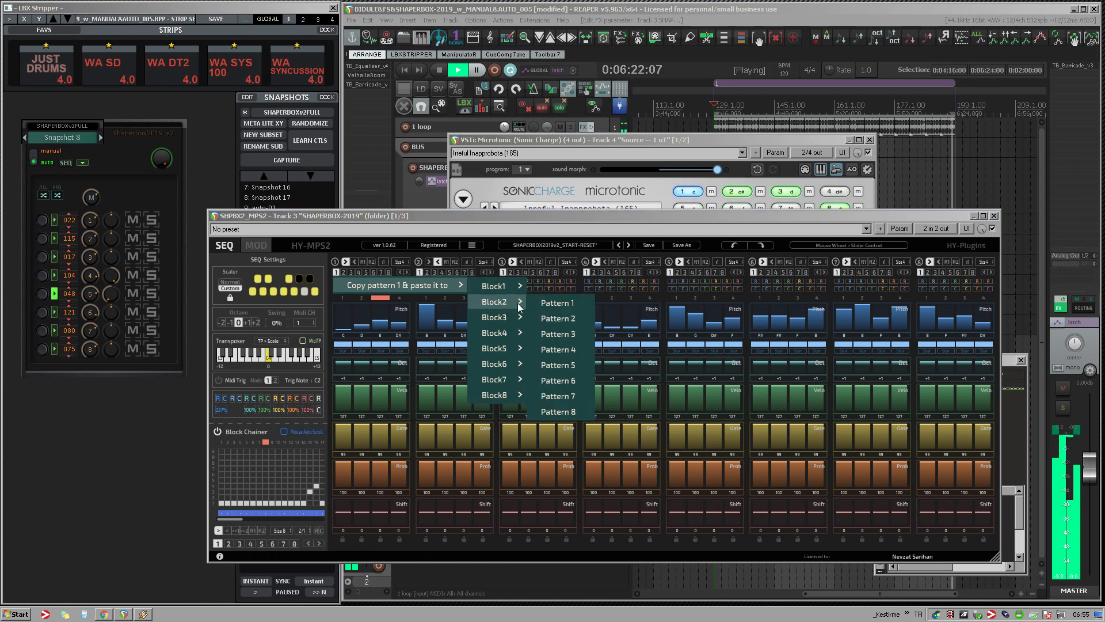
pyautogui.click(544, 302)
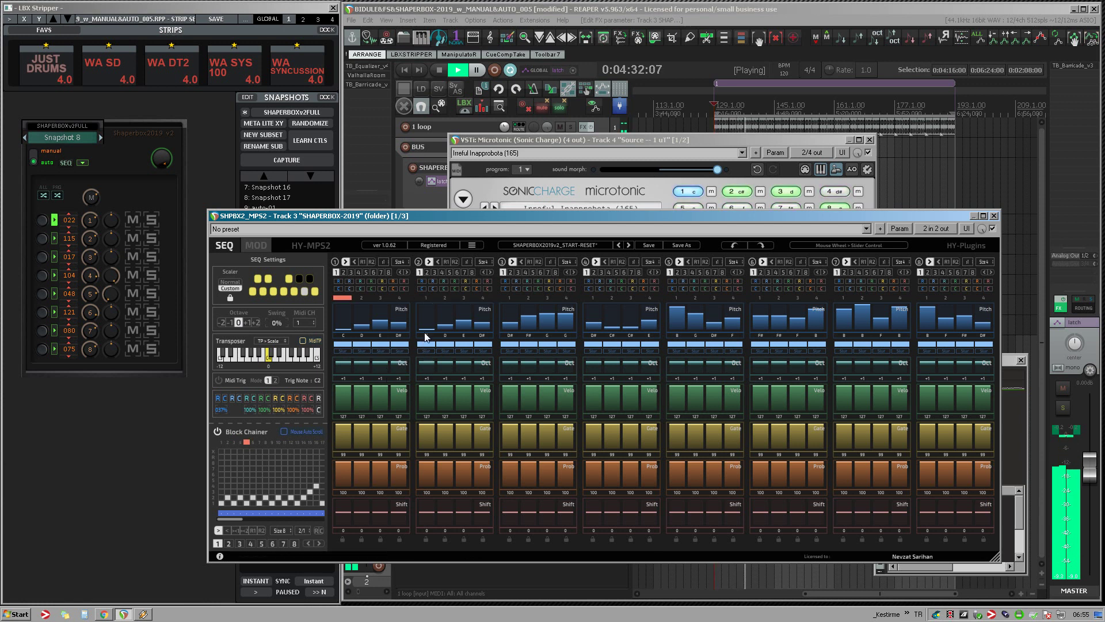
pyautogui.scroll(1, 426, 322)
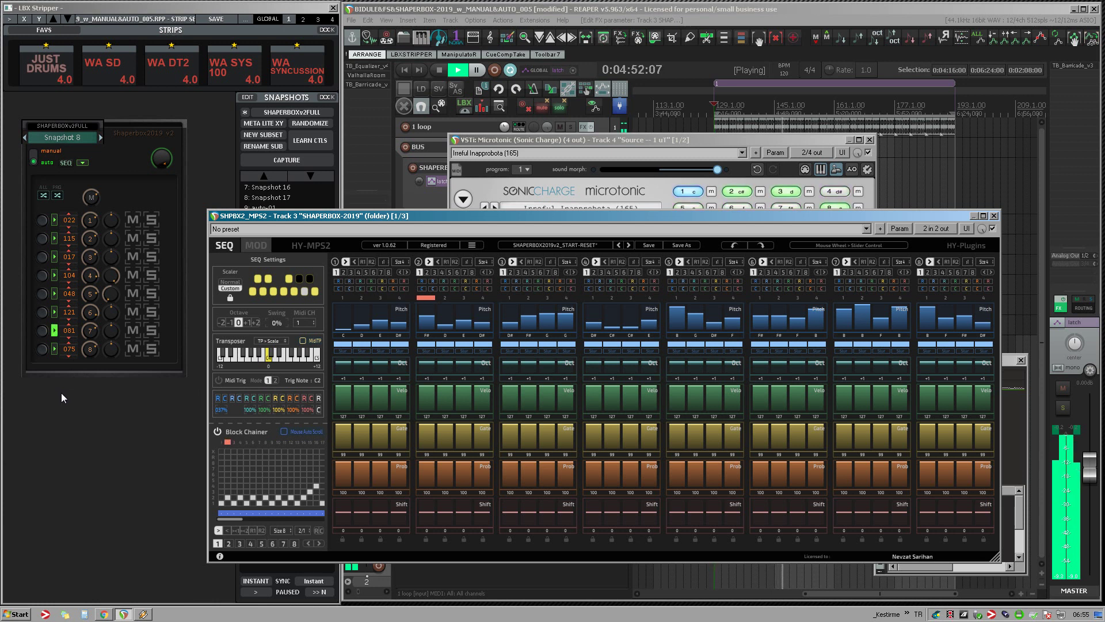
# Set strip row 7's value to 077, close HY-MPS2, and capture the strip settings as a new snapshot
pyautogui.scroll(-4, 71, 336)
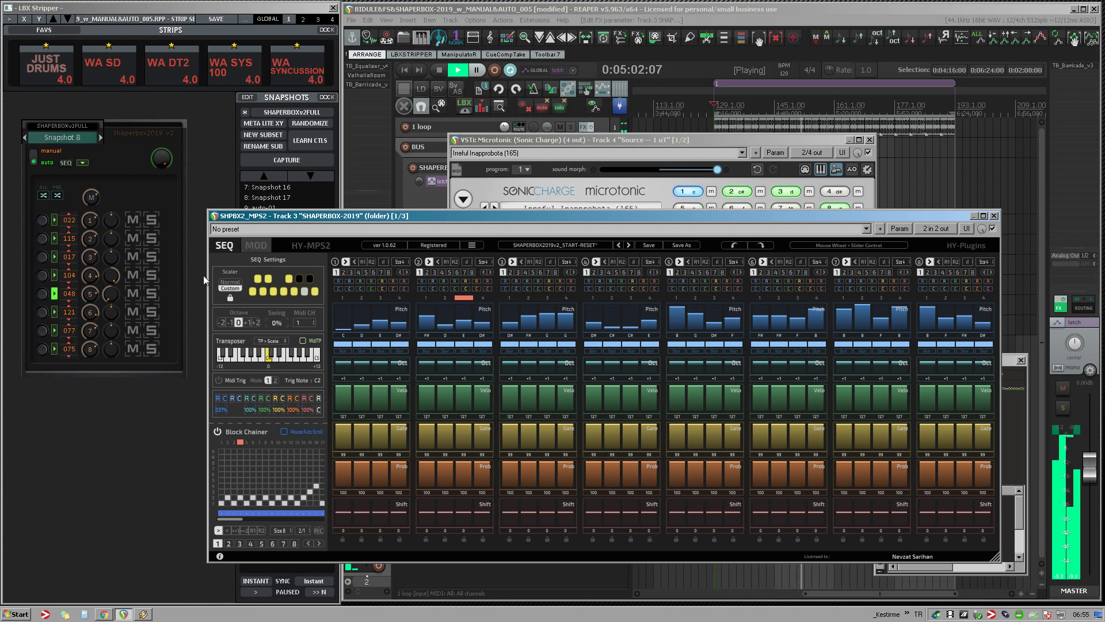
pyautogui.click(994, 217)
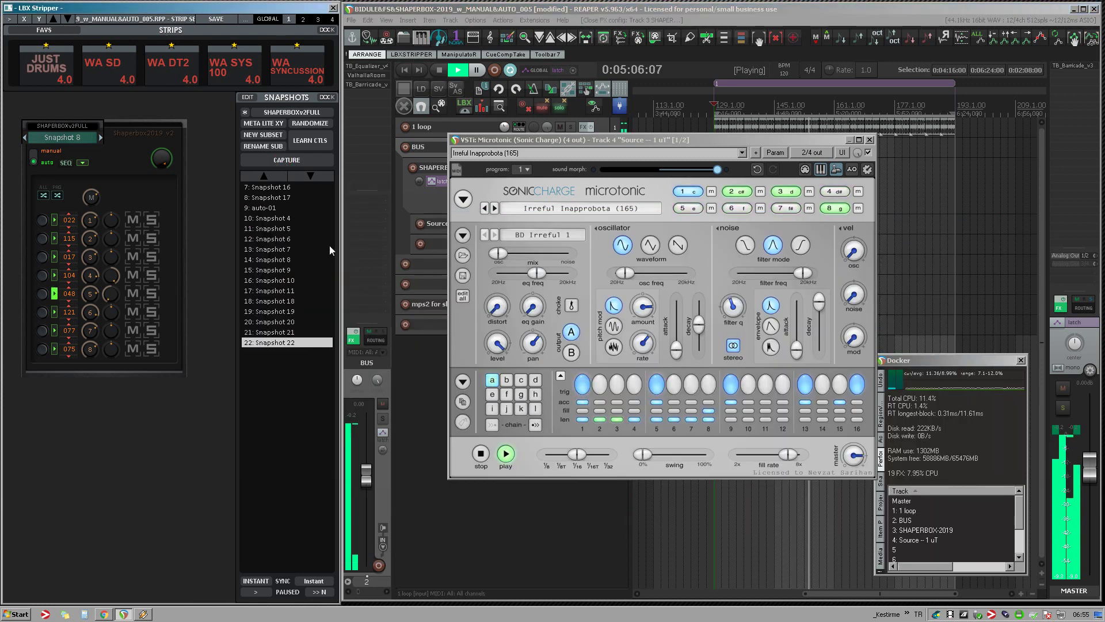
# Audition Microtonic program 2, Szaibe Ouded (101), with the strip's effect level turned fully down and back up
pyautogui.click(521, 169)
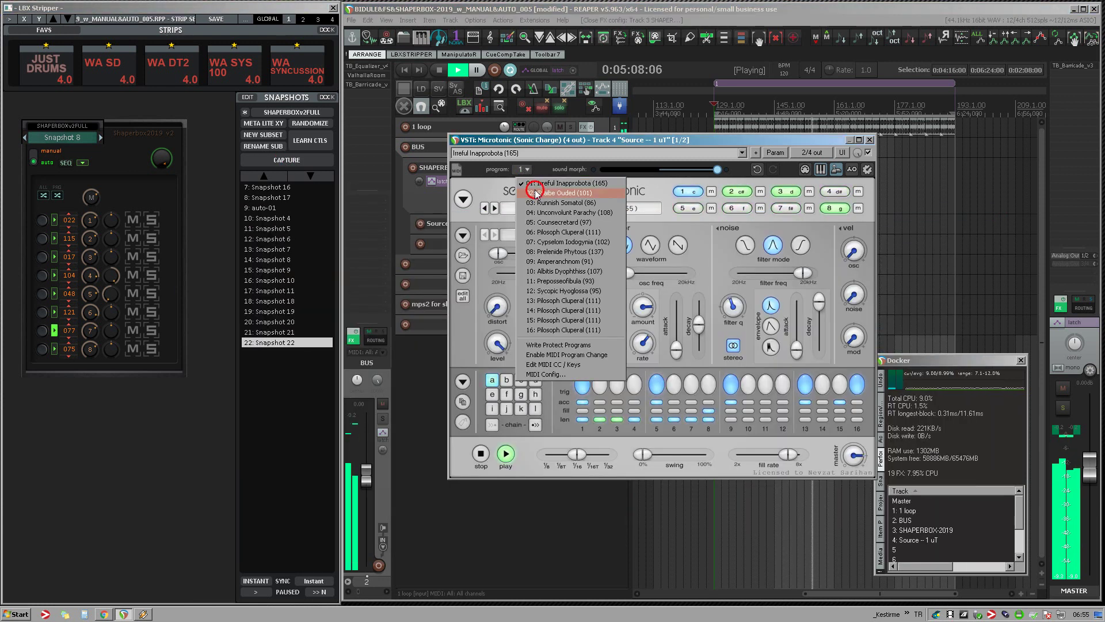
pyautogui.click(535, 183)
pyautogui.moveTo(159, 170); pyautogui.dragTo(160, 190)
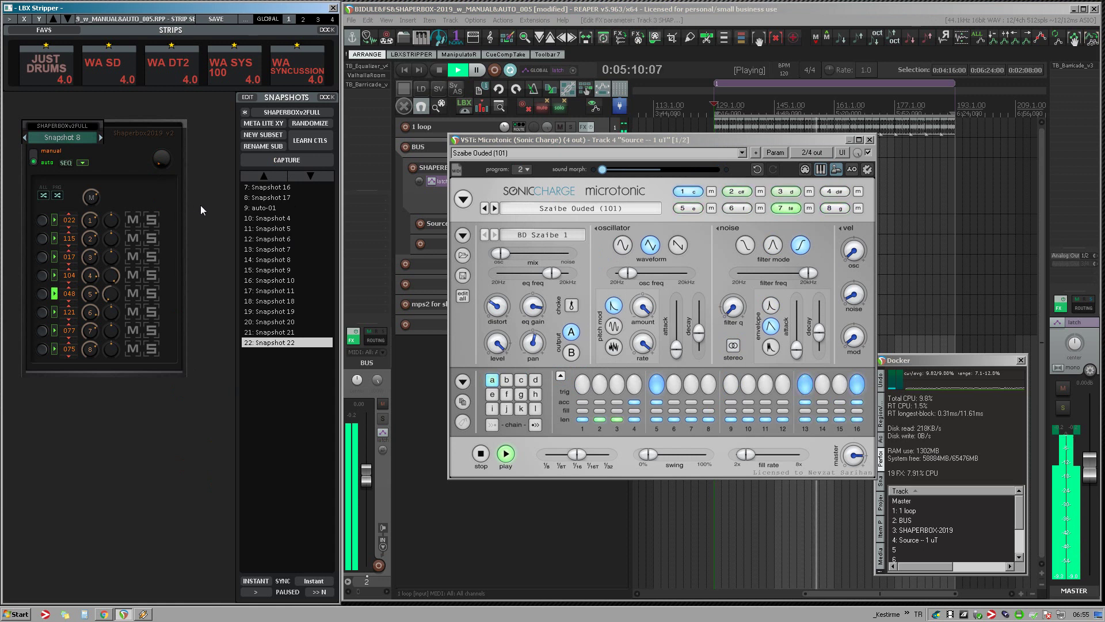
pyautogui.moveTo(159, 190); pyautogui.dragTo(158, 162)
pyautogui.click(242, 19)
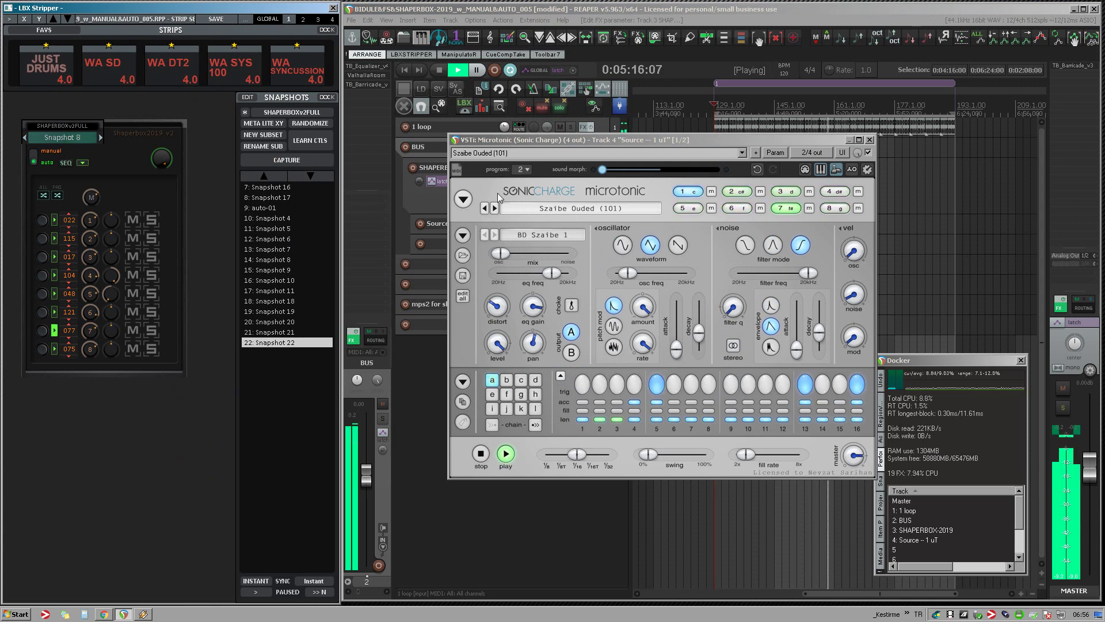
# Audition Microtonic program 3, Runnish Somatol (86), and turn the strip's effect level down for comparison
pyautogui.click(526, 169)
pyautogui.click(541, 205)
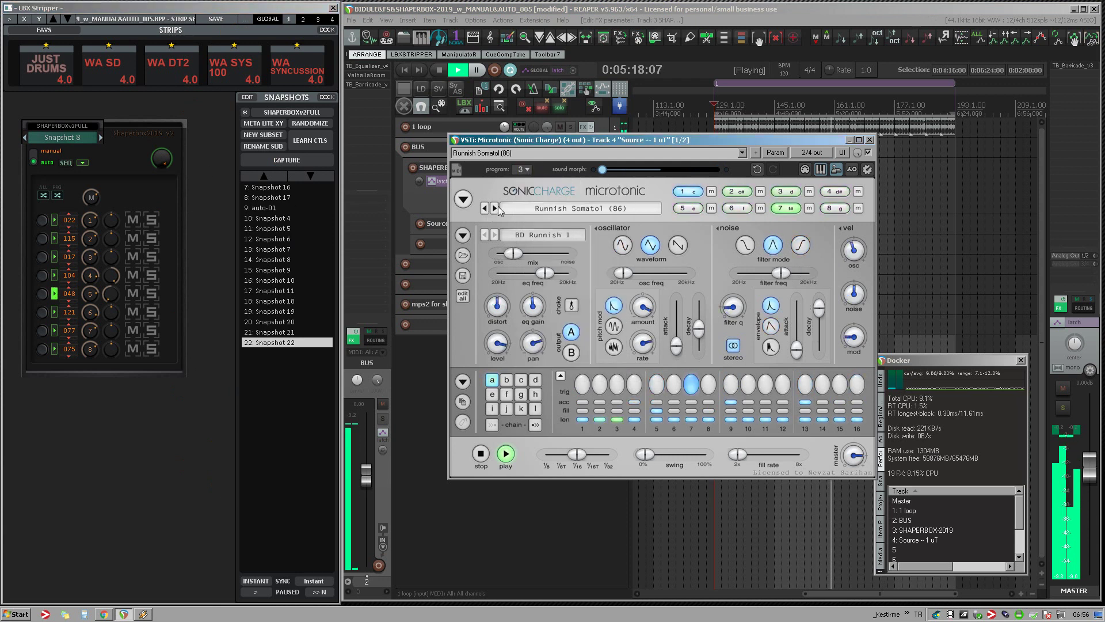
pyautogui.moveTo(161, 158); pyautogui.dragTo(161, 230)
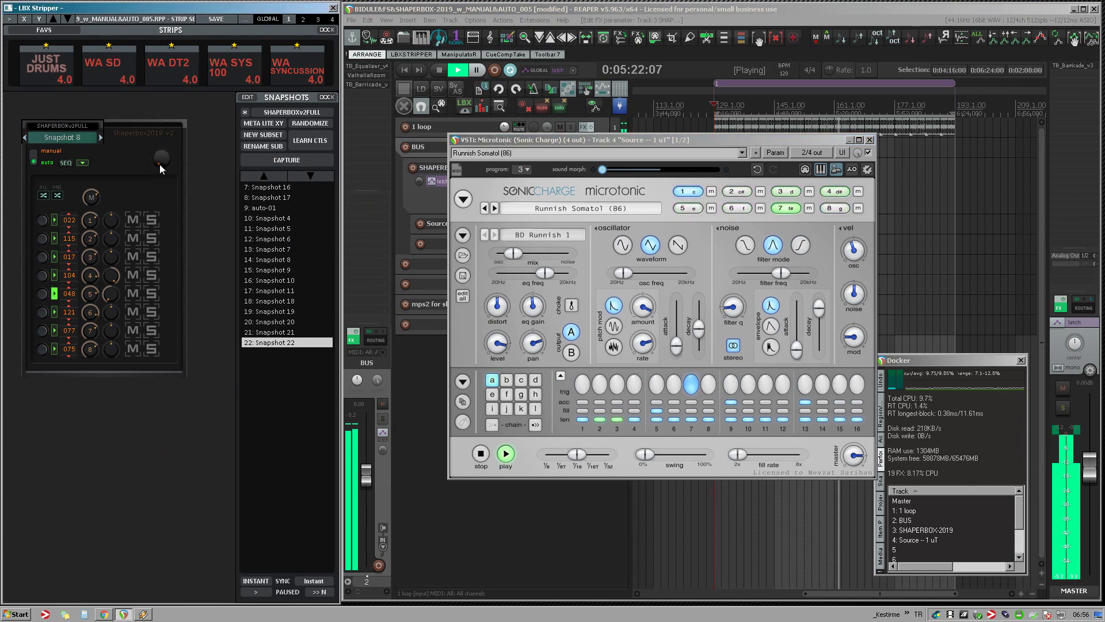
# Switch Microtonic to program 4, Unconvolunt Parachy (108), with the strip's effect level back up, and restart playback
pyautogui.click(521, 171)
pyautogui.click(536, 212)
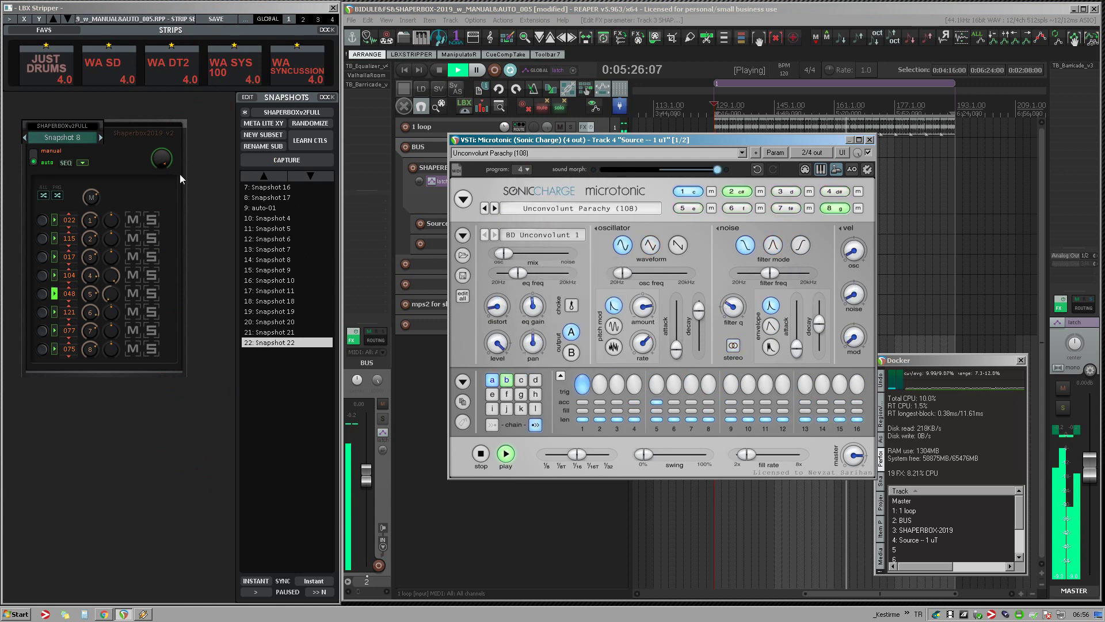
pyautogui.click(180, 314)
pyautogui.click(190, 375)
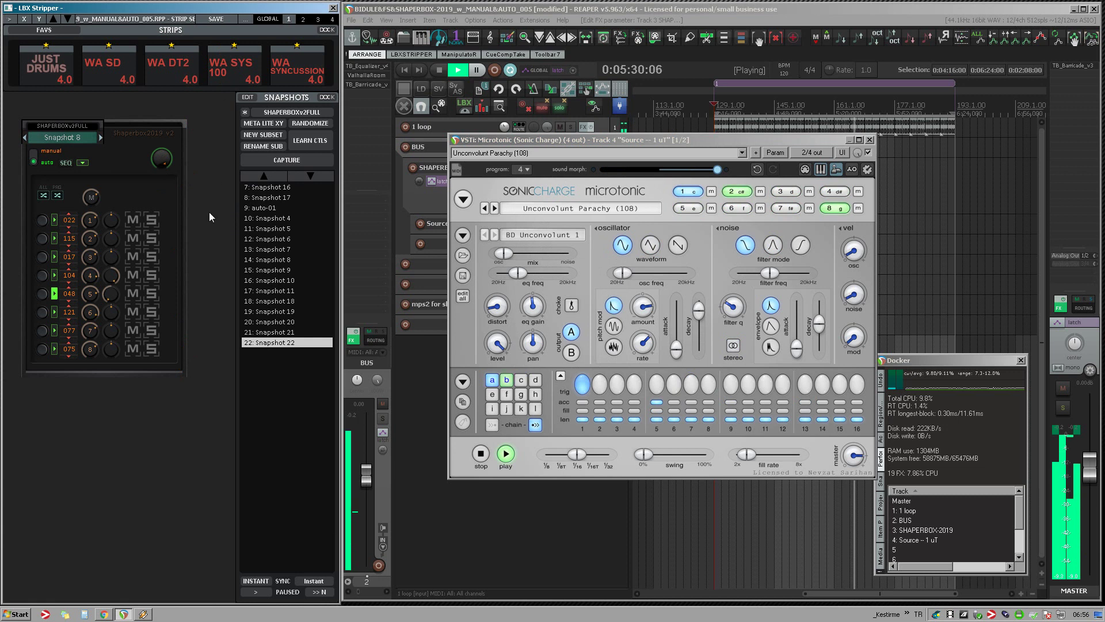
pyautogui.click(453, 71)
pyautogui.click(455, 72)
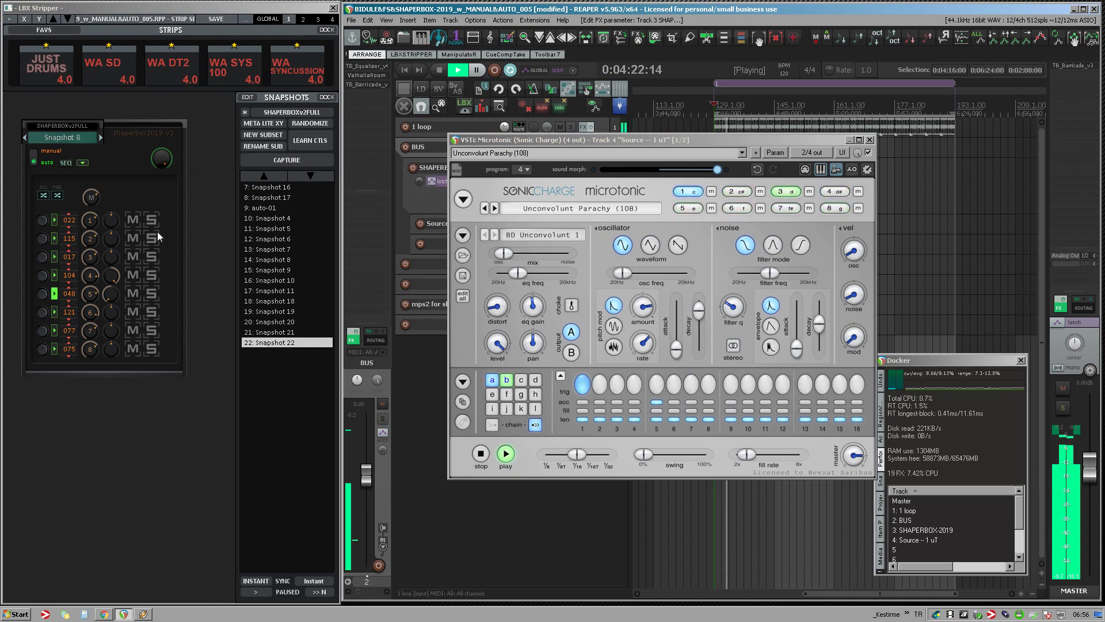
# Randomize all the strip's row values, capture the result as a new snapshot, and stop playback
pyautogui.click(91, 197)
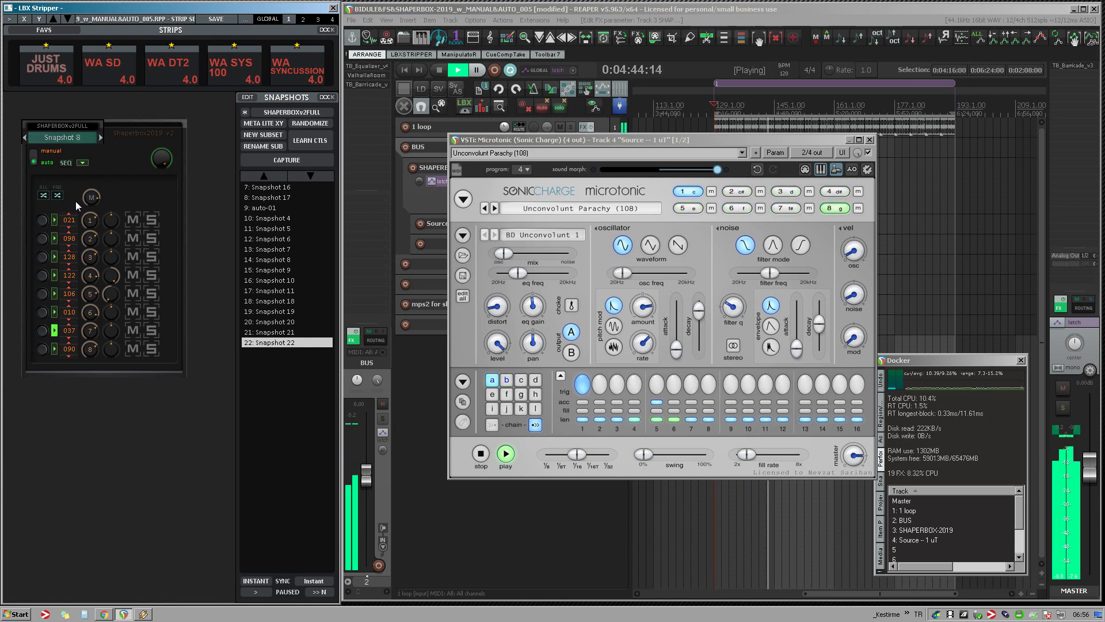
pyautogui.click(286, 160)
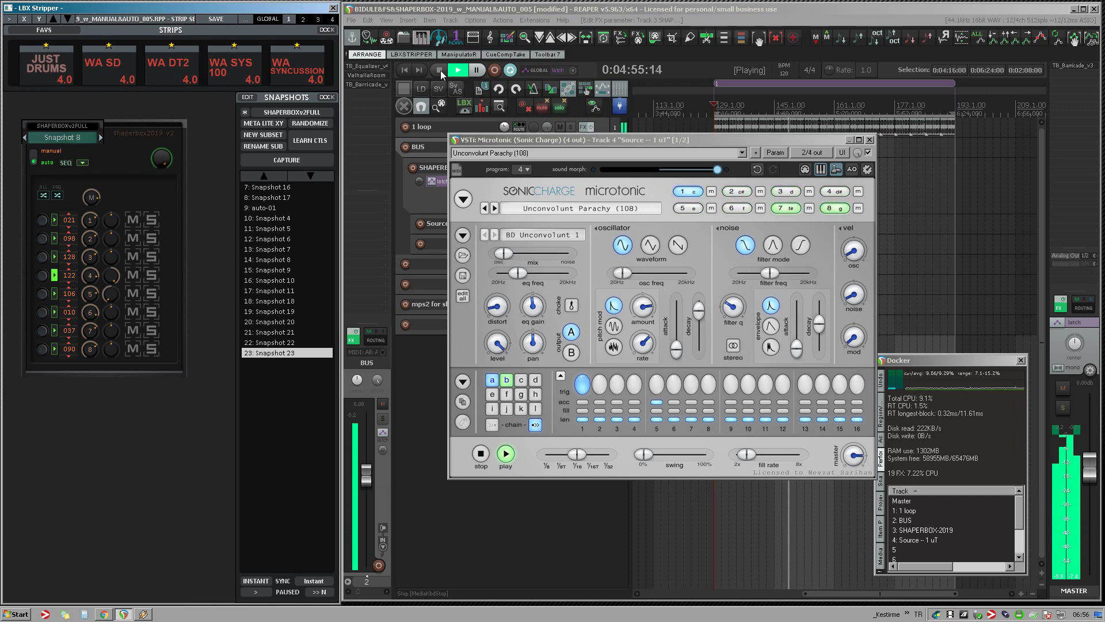
pyautogui.click(440, 70)
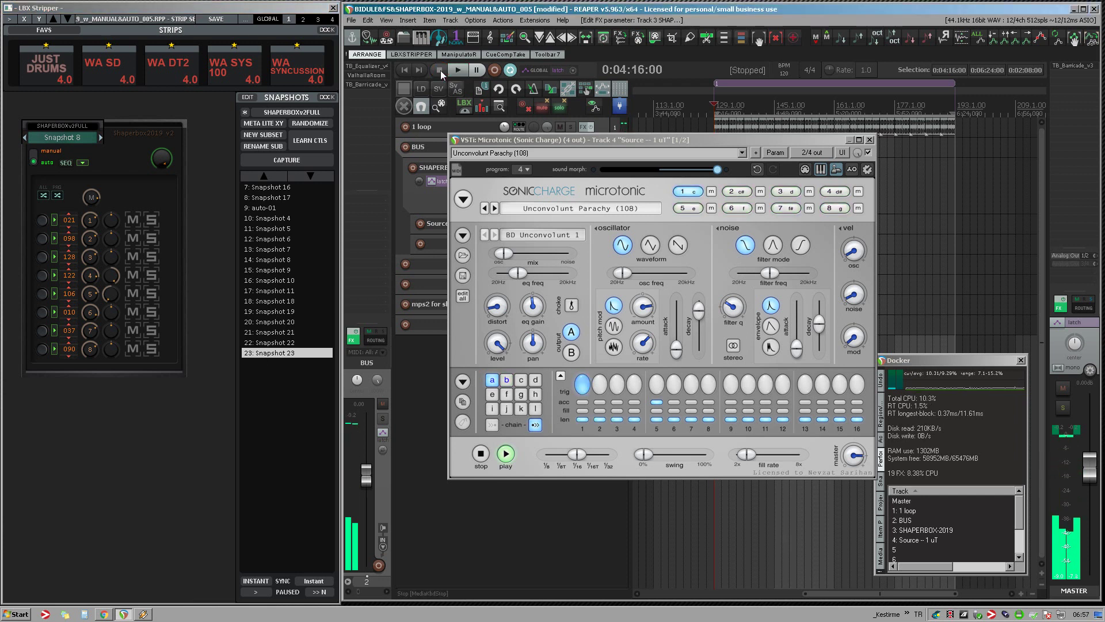